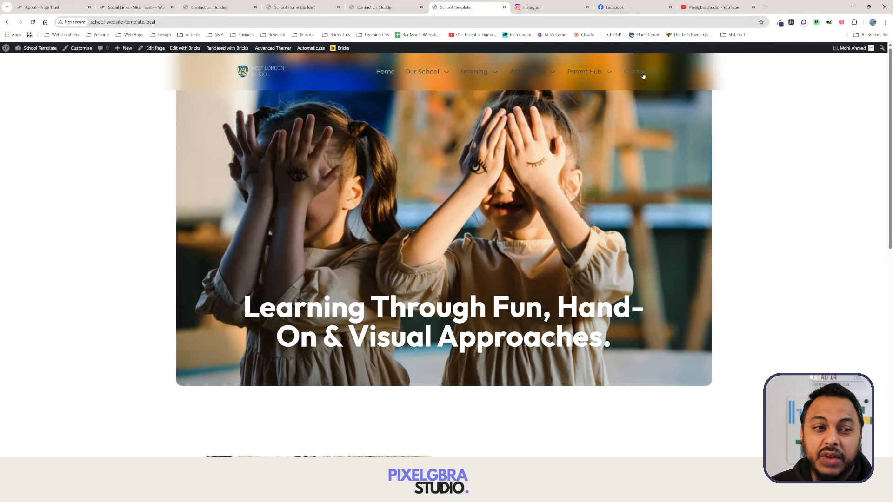
View the site's Contact Us page, then go to the admin Dashboard via the site name.
click(645, 74)
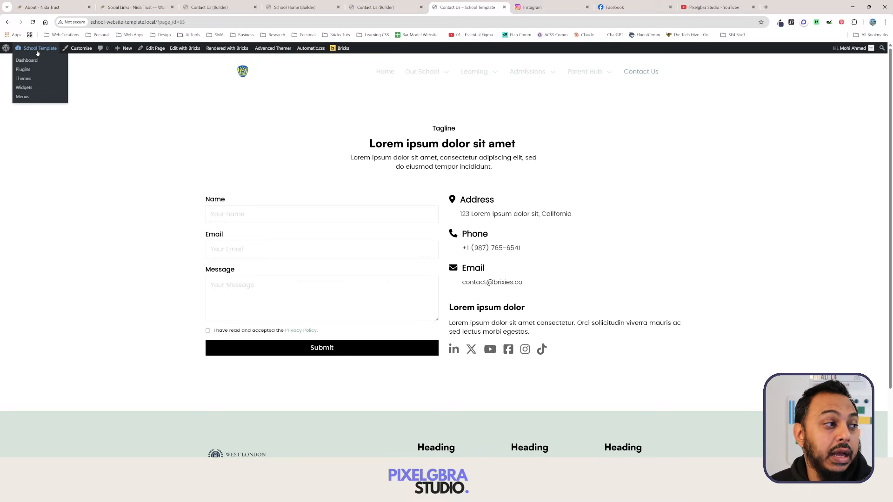
click(35, 61)
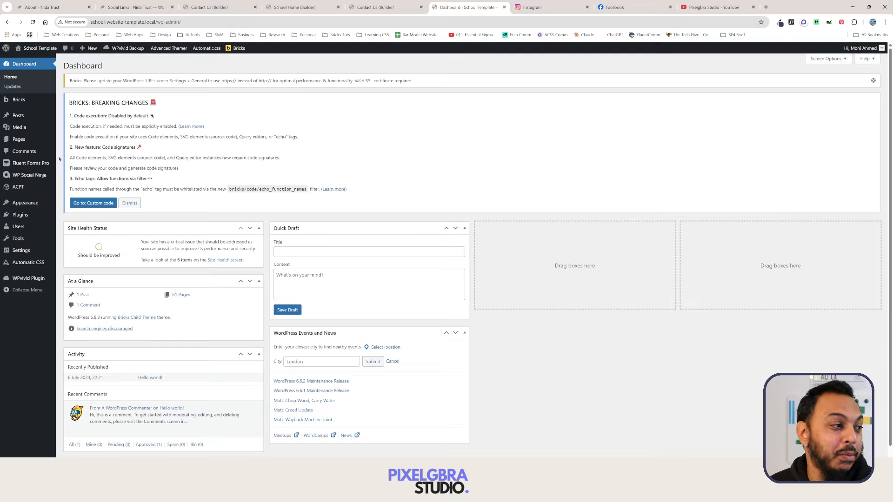
Go to ACPT > Option pages in the admin sidebar.
mouse_move(18, 188)
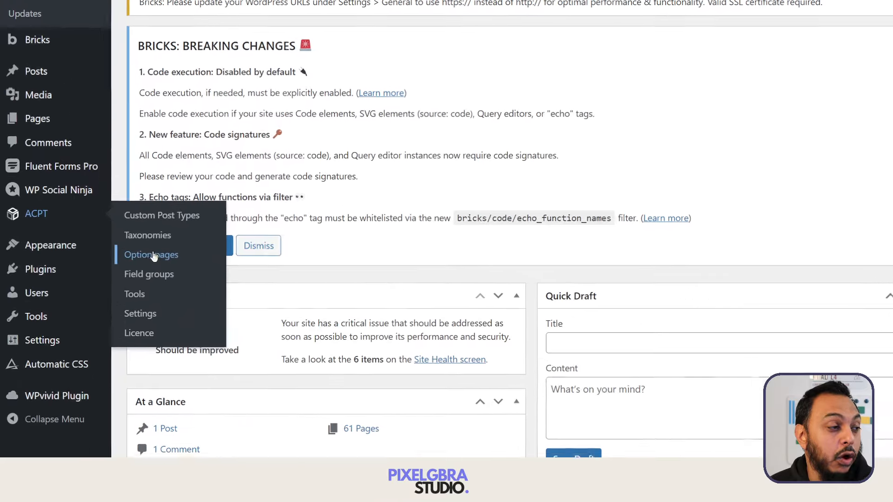
mouse_move(70, 234)
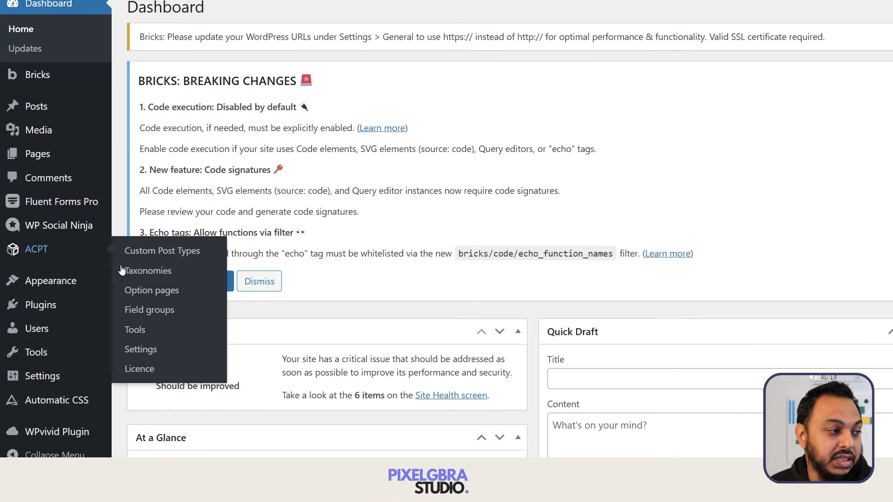
click(158, 296)
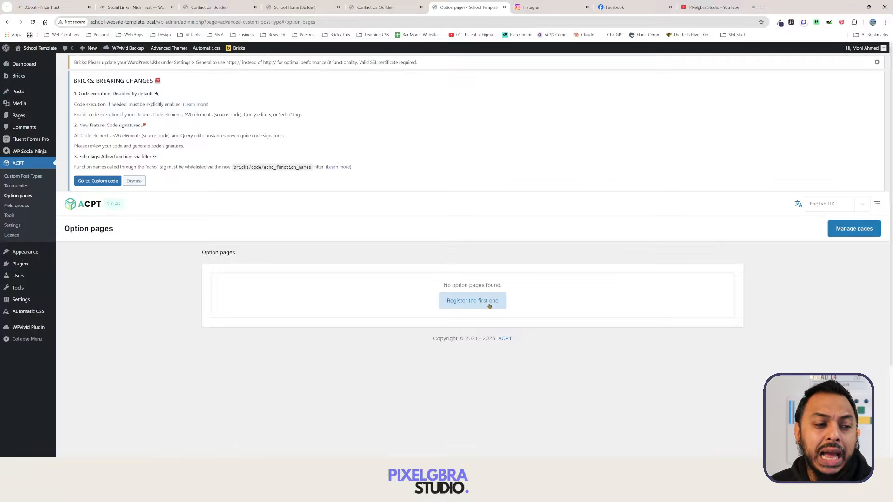
Register a new option page and title it 'School Details', replacing the typed 'Key Information'.
click(489, 305)
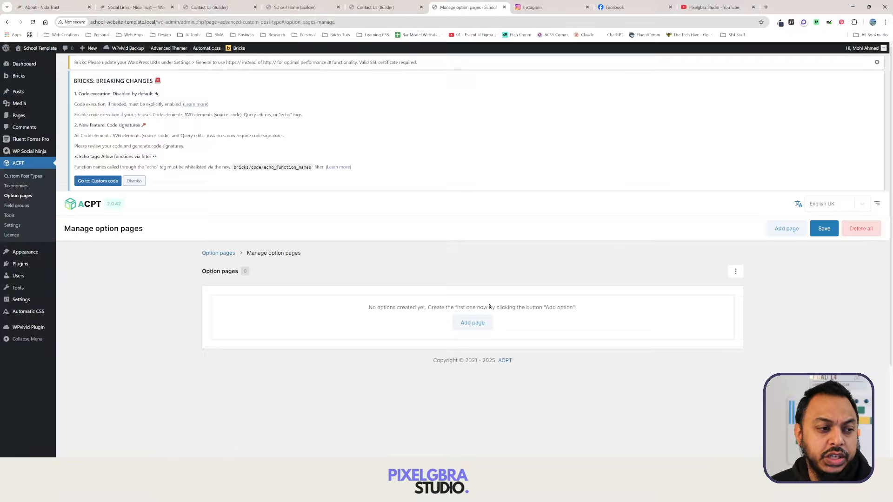
click(486, 325)
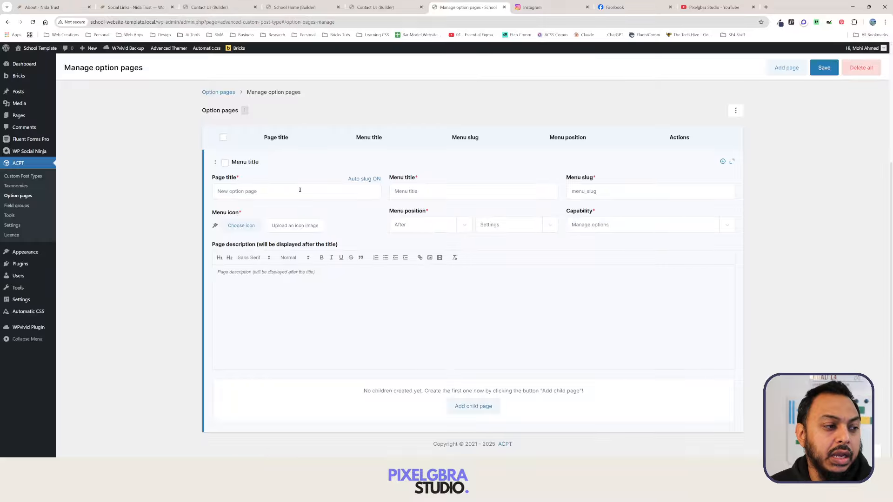
click(299, 190)
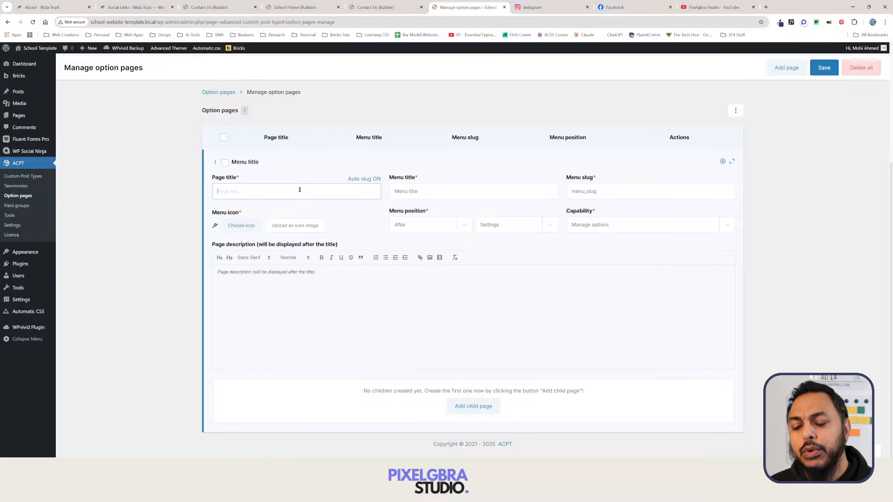
text(Key IO)
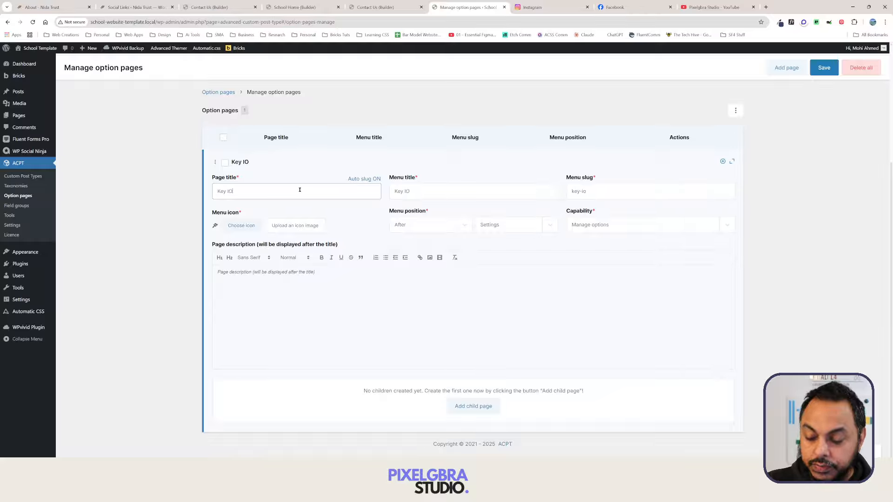
key(BackSpace)
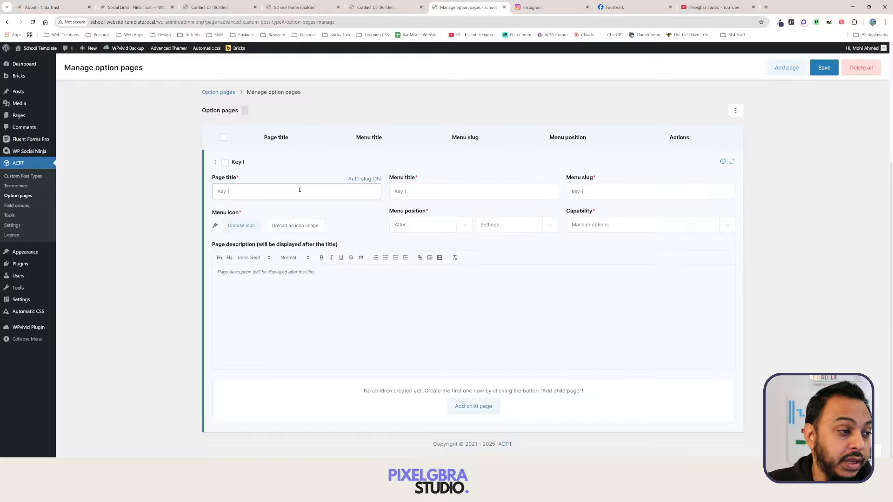
text(nformation)
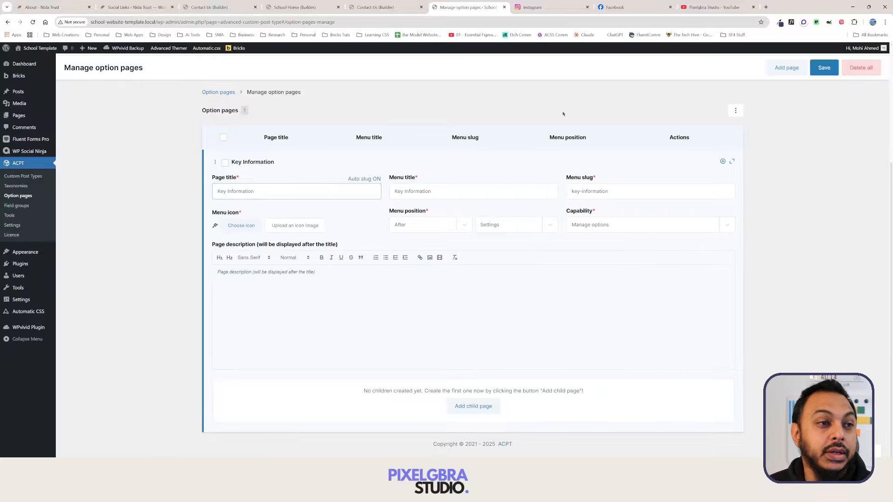
double_click(222, 191)
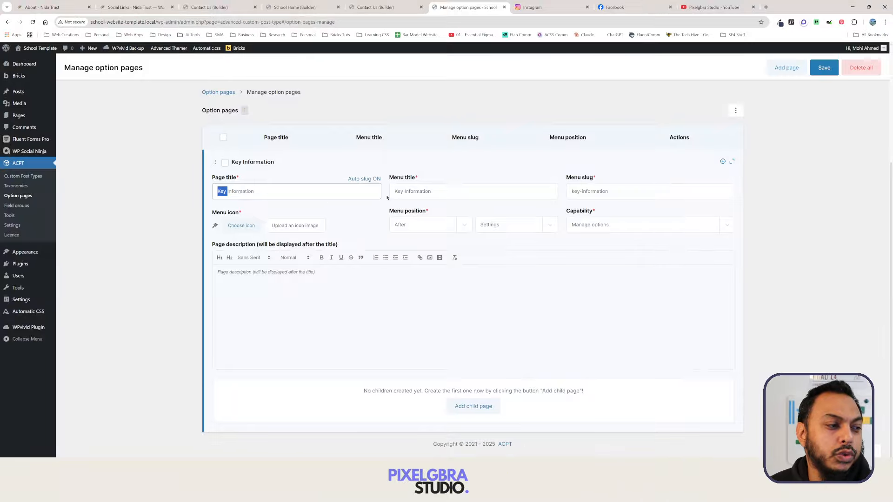
text(School)
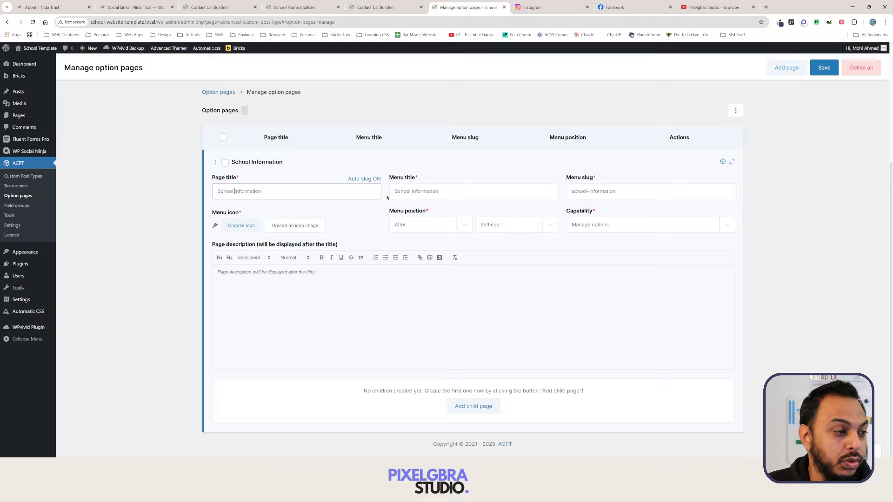
key(ctrl+shift+Left)
text(Details)
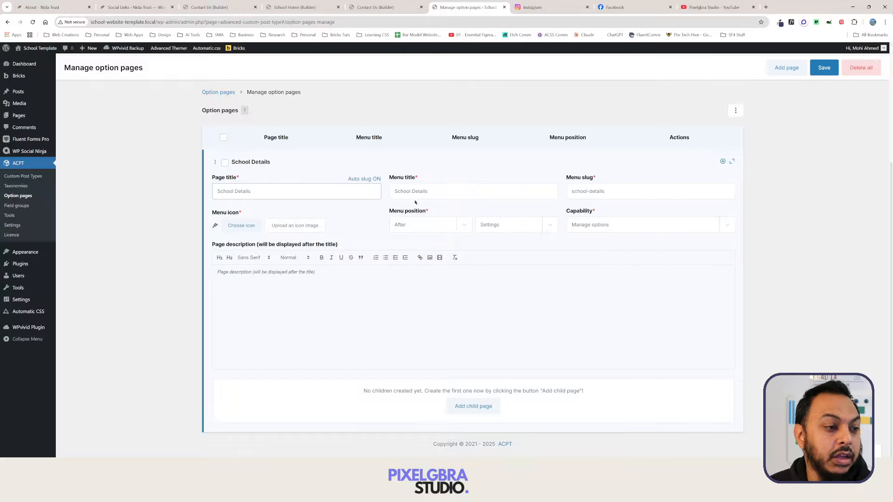
Set the School Details menu position to Before Dashboard.
click(459, 189)
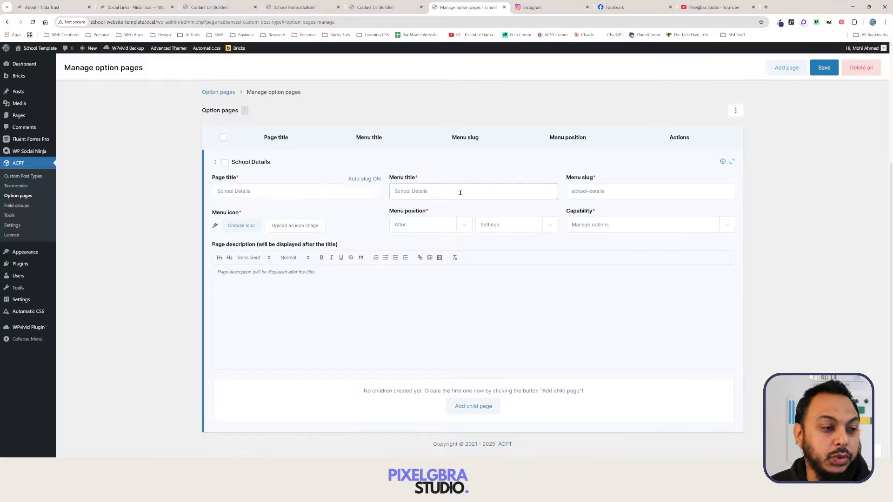
click(295, 225)
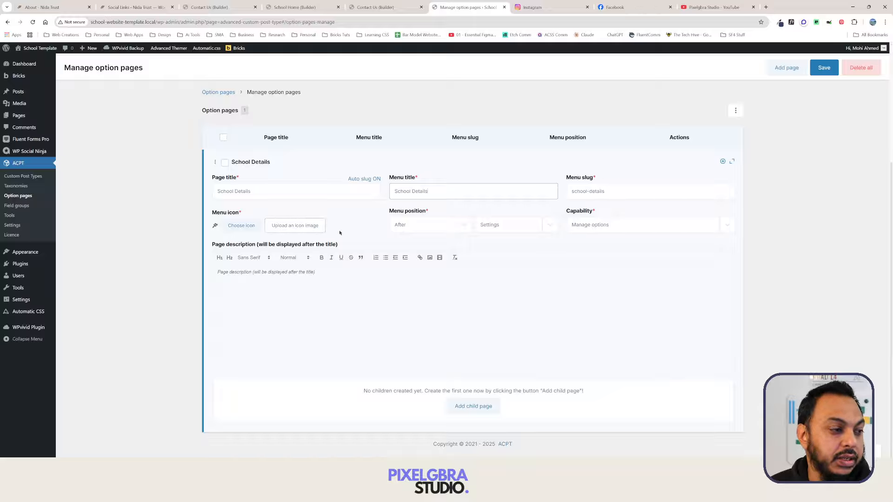
click(462, 227)
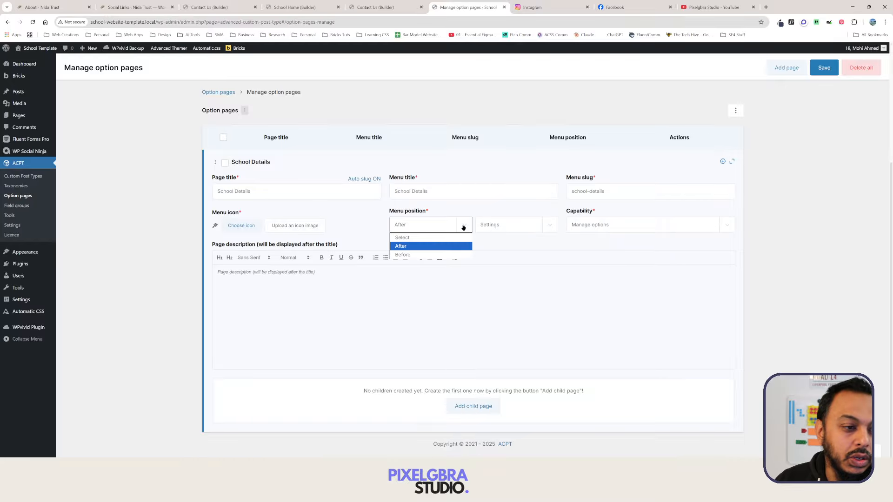
click(434, 237)
click(460, 225)
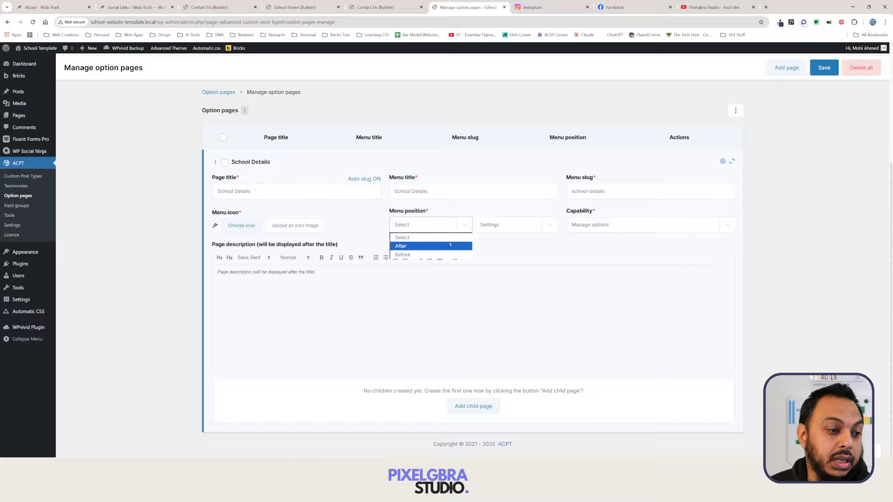
click(449, 245)
click(528, 225)
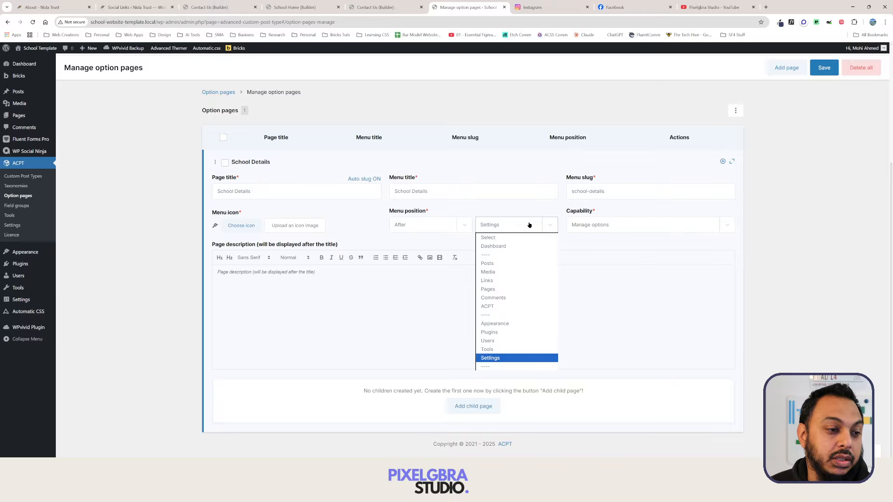
click(512, 246)
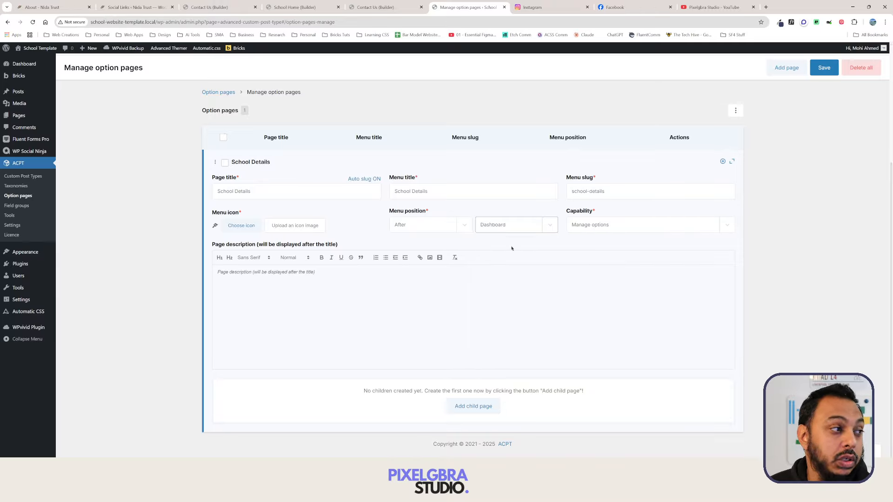
click(447, 228)
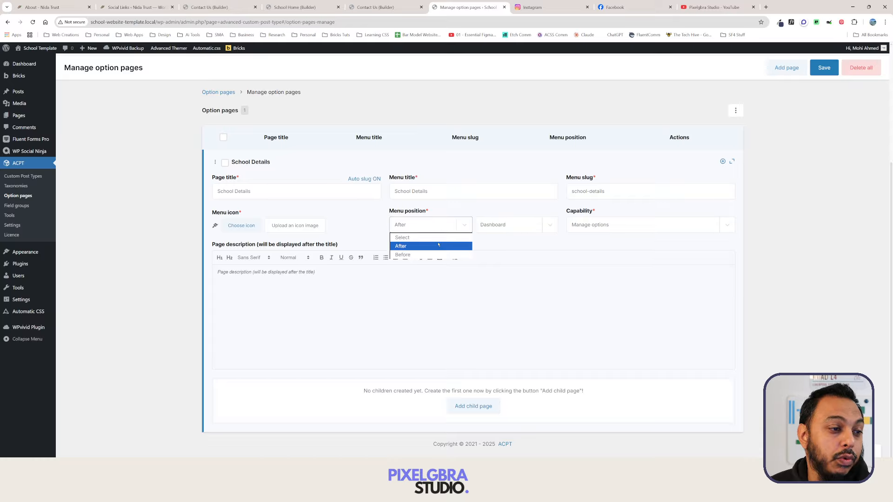
click(447, 255)
Keep Manage options as the required capability and save the option page.
click(622, 227)
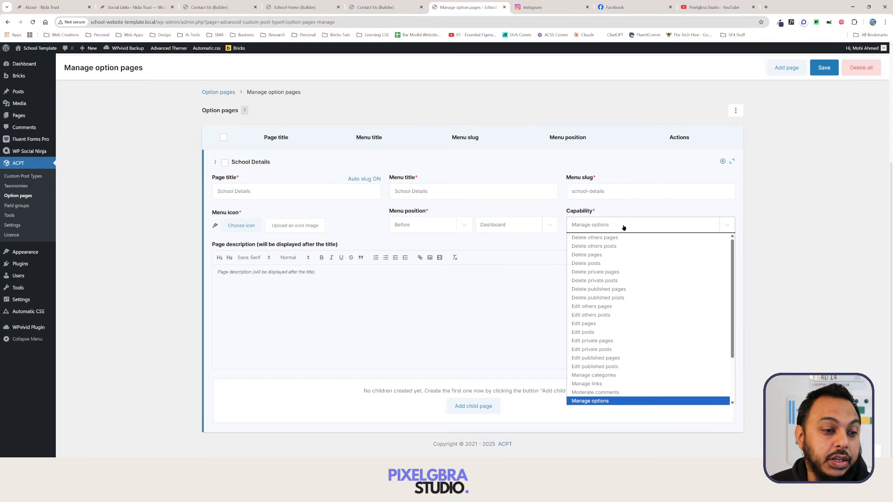
click(624, 228)
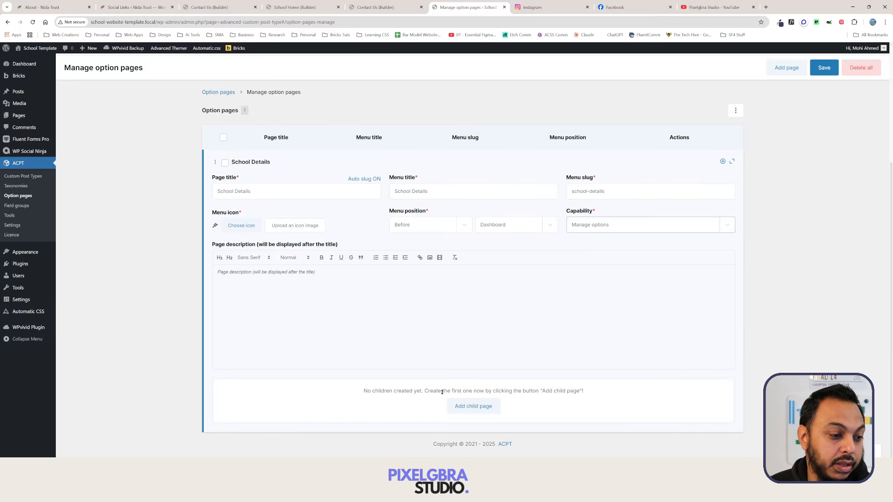
click(821, 69)
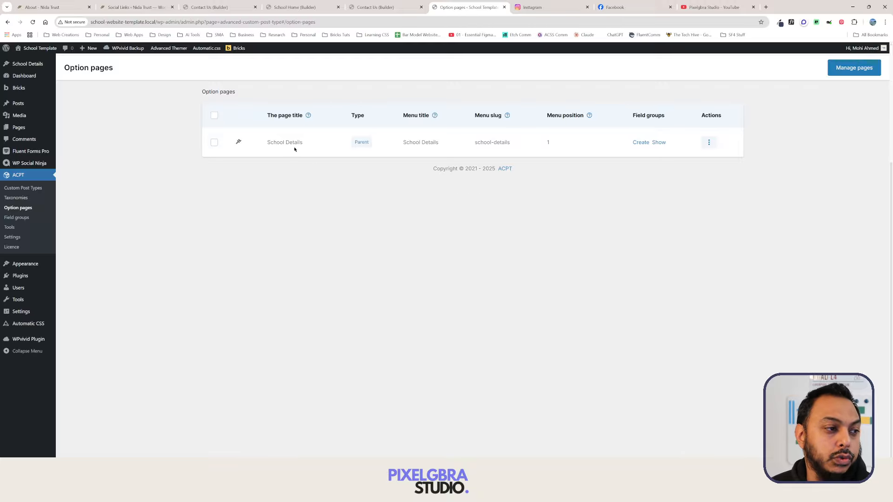
Open School Details from the admin sidebar, which shows no meta group found.
click(28, 64)
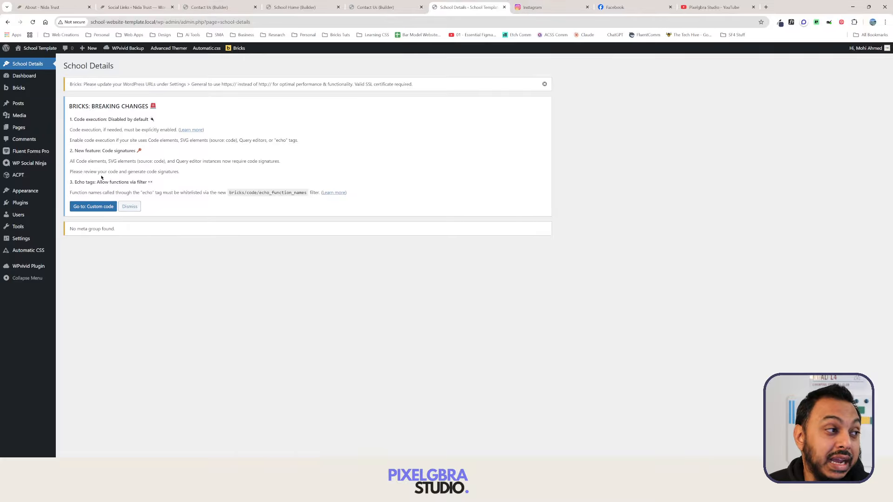
mouse_move(41, 175)
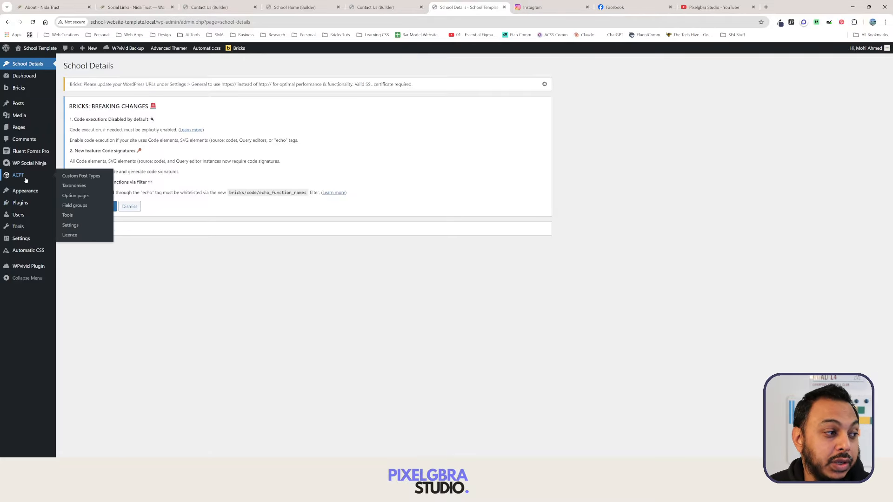
Back in Option pages, check School Details' attached field groups from its Actions menu.
click(85, 196)
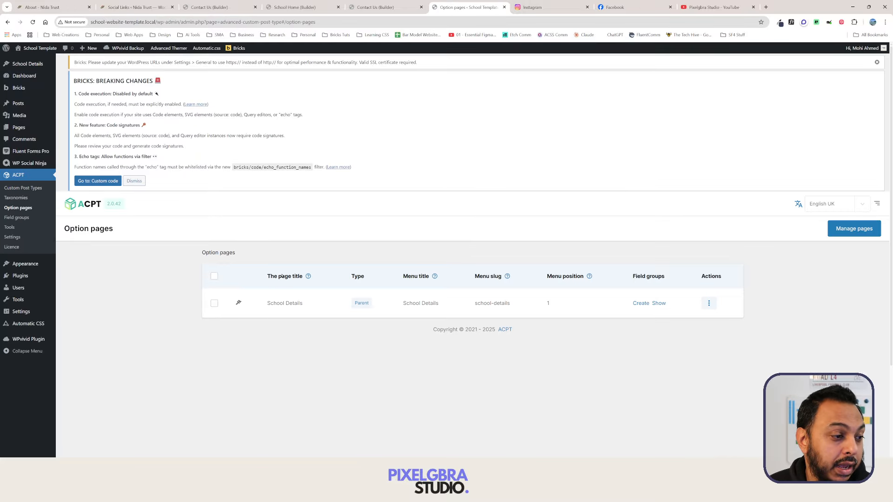
click(708, 303)
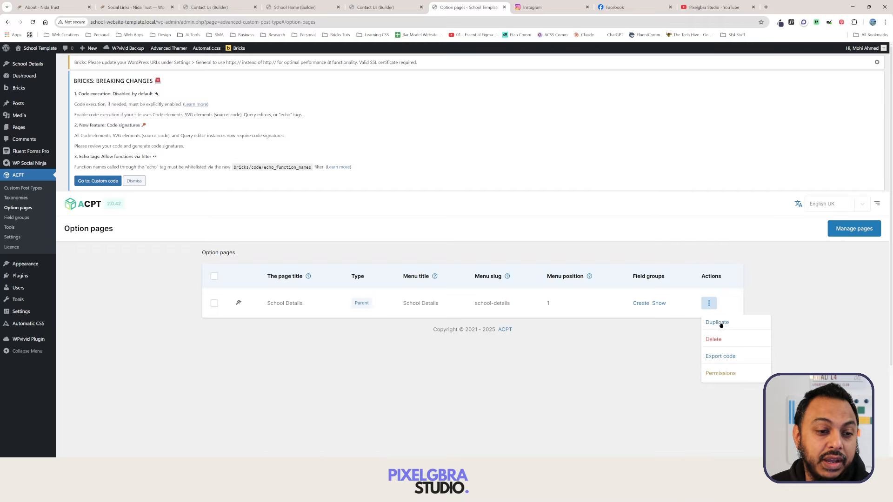
click(658, 303)
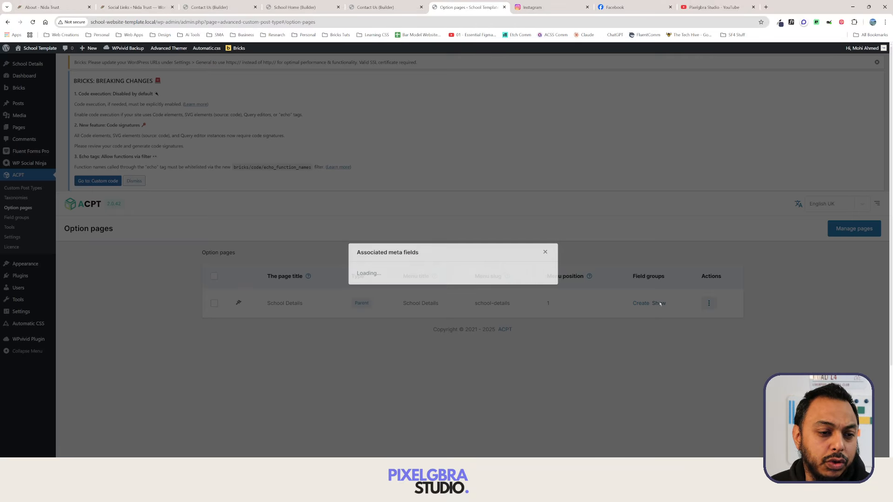
click(545, 246)
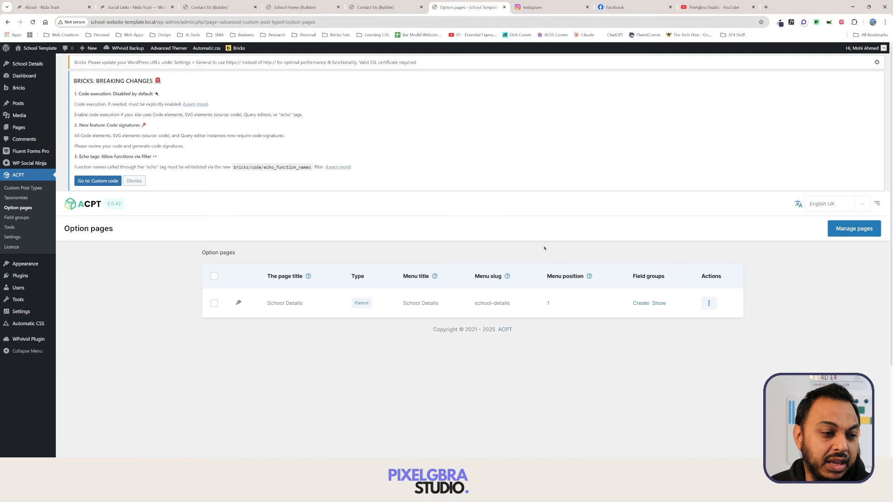
Select the School Details row and look over the bulk actions and row actions.
click(213, 304)
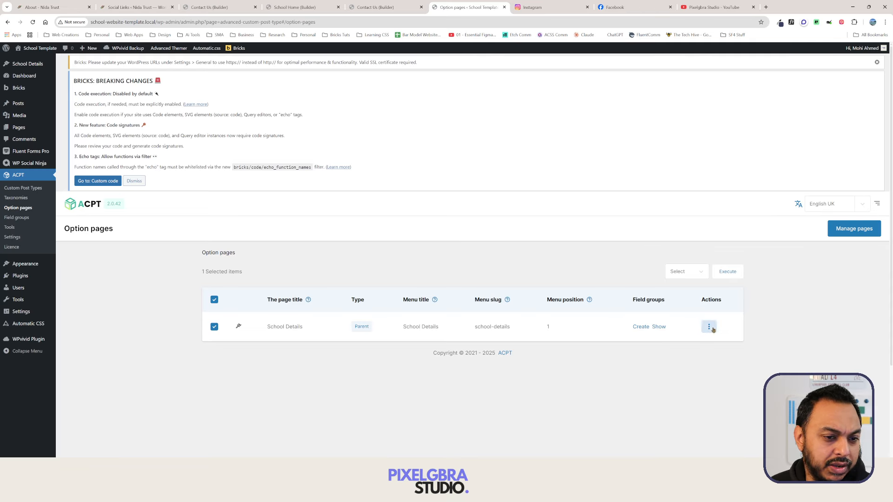
click(697, 272)
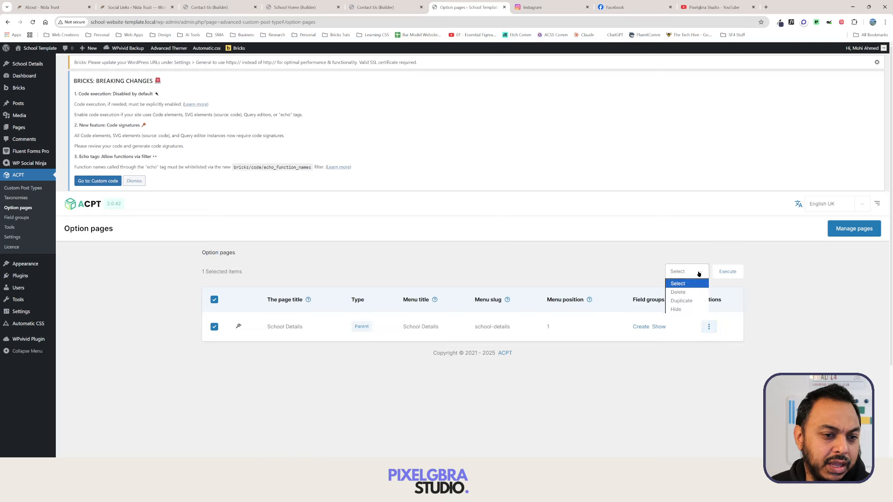
click(762, 302)
click(708, 327)
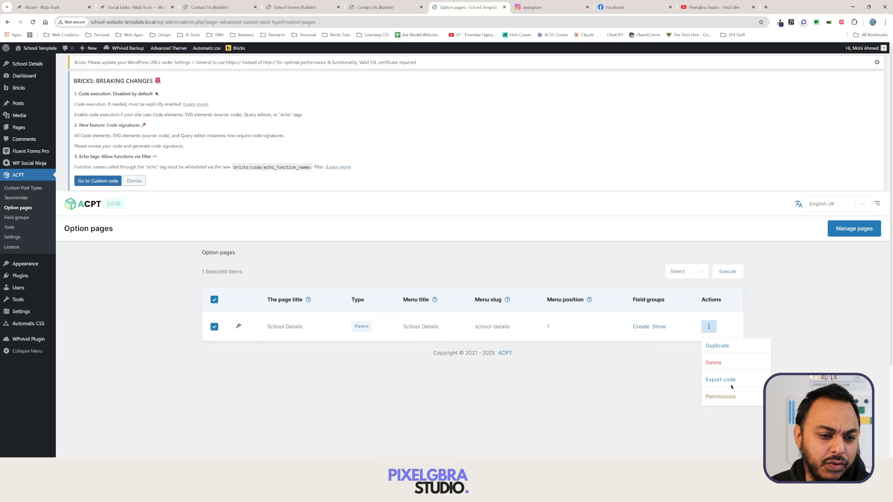
click(813, 315)
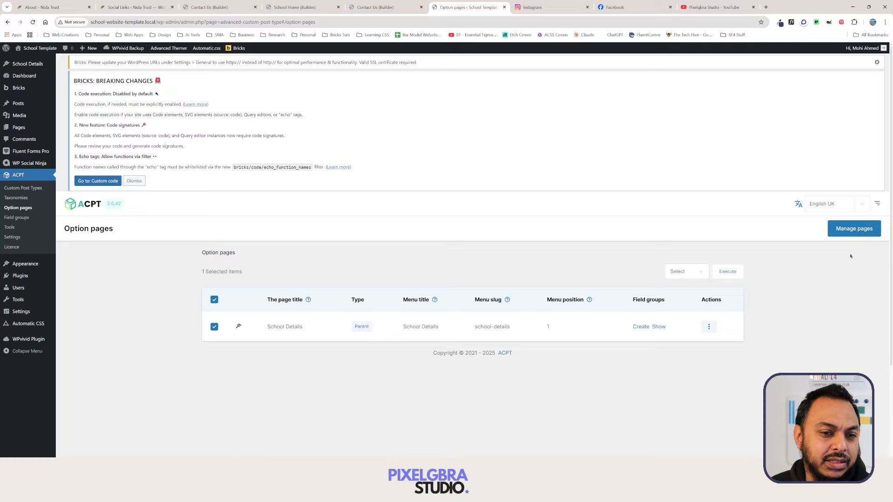
Review the School Details settings editor, then switch to the Contact Us page in Bricks.
click(856, 235)
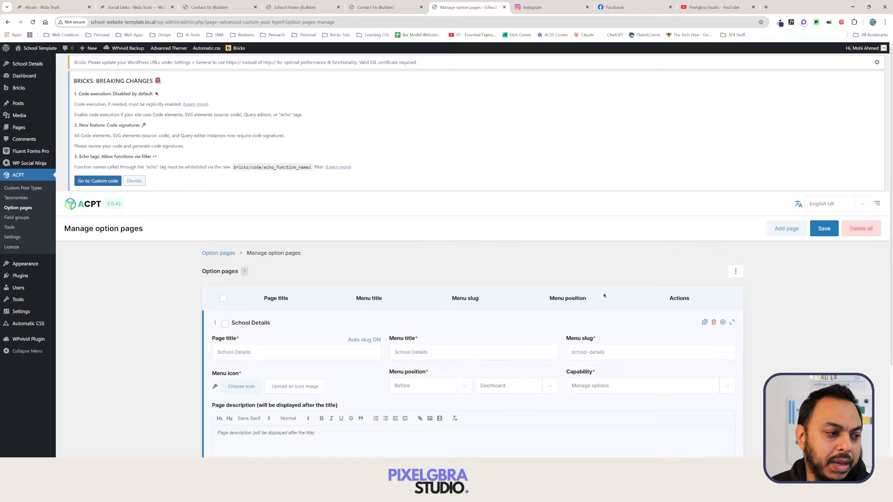
scroll(600, 289, down, 3)
scroll(590, 219, down, 1)
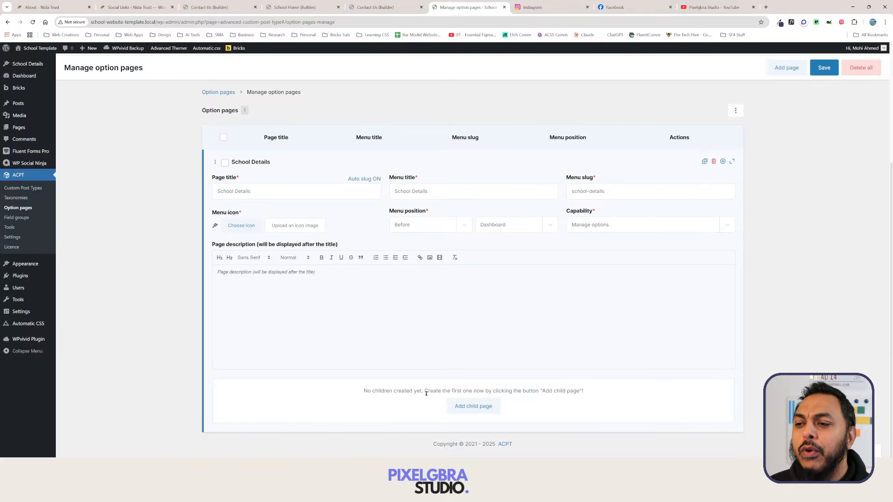
click(381, 7)
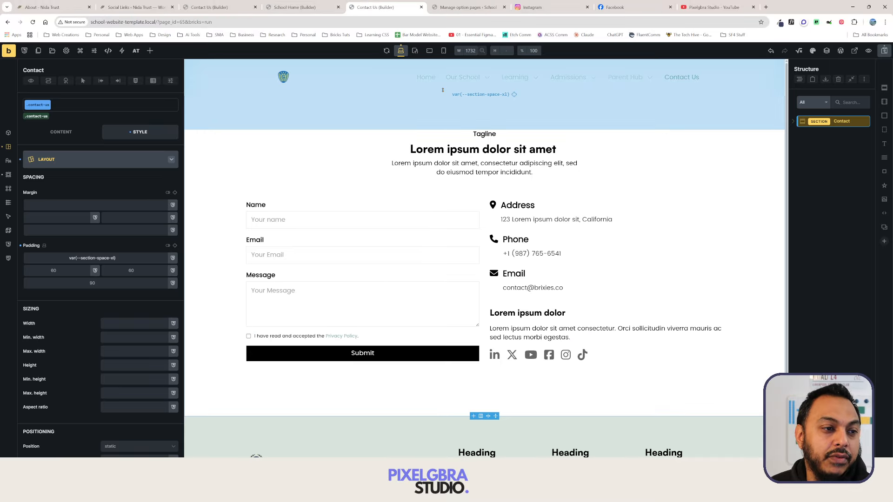
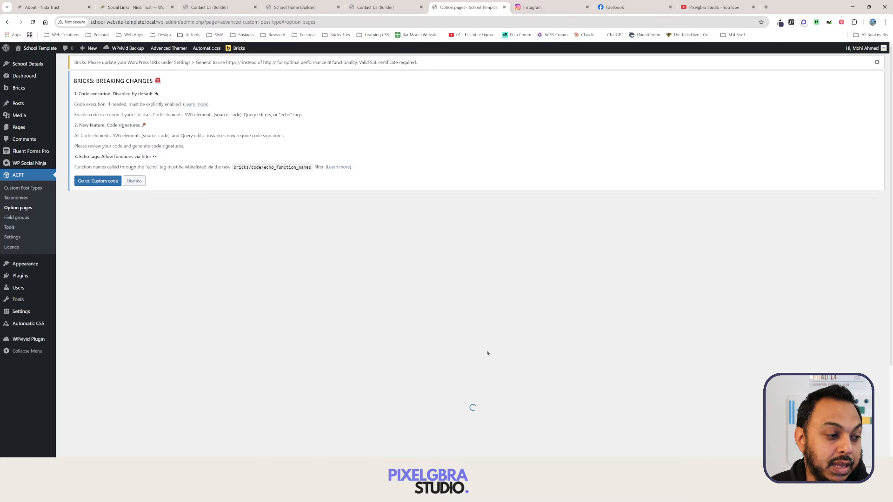
Open the School Details options page, which reports no meta group yet.
scroll(595, 311, down, 2)
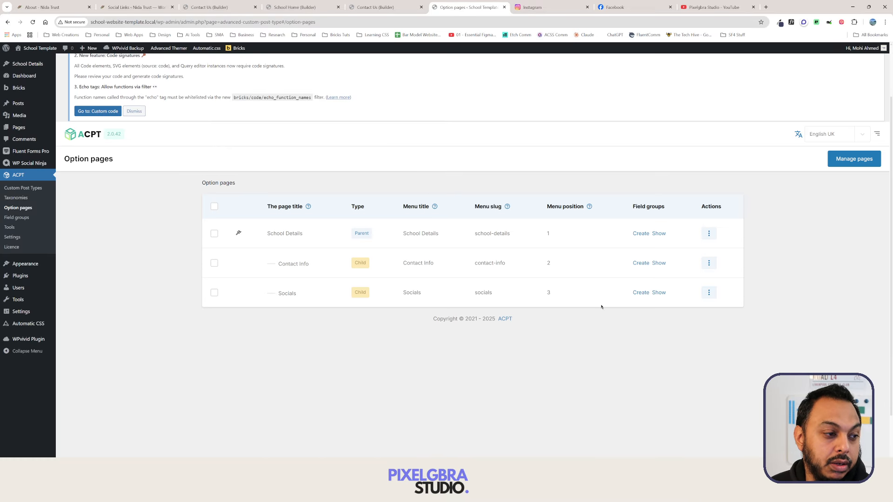
click(32, 65)
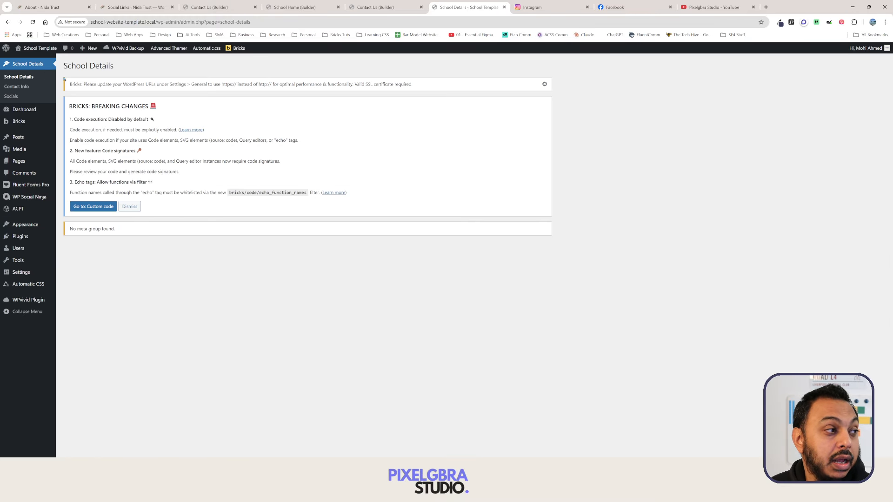
Check the empty Contact Info, Socials and School Details pages, then view the reference site's Social Links page.
click(23, 88)
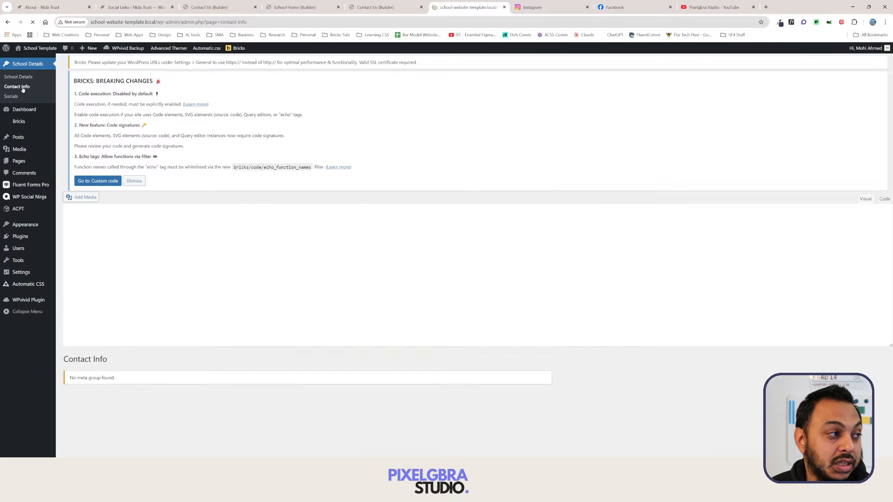
click(12, 97)
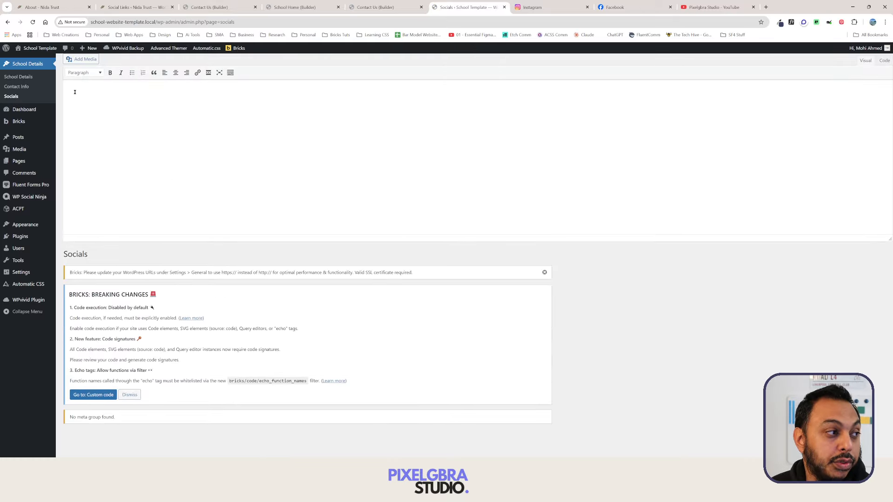
click(22, 78)
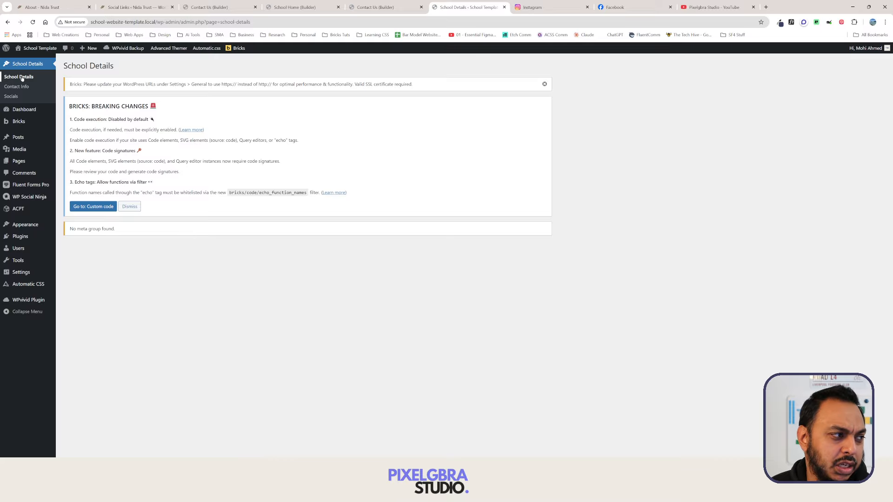
click(142, 8)
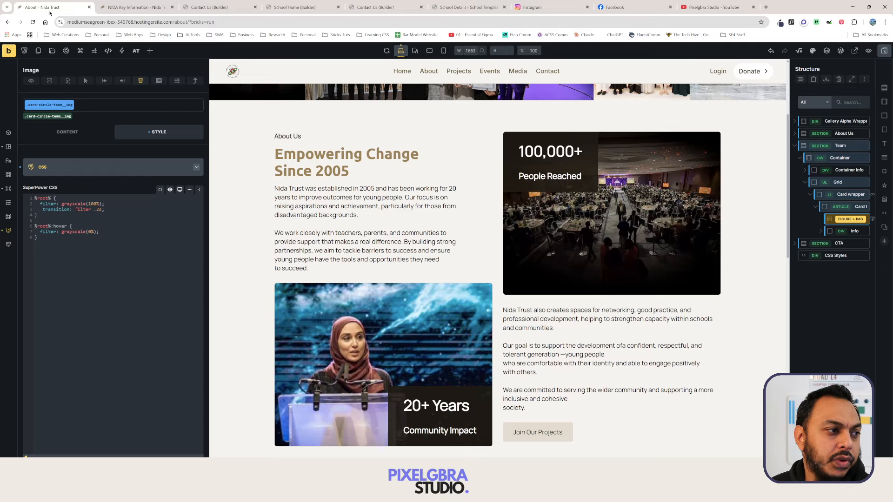
Review the About, Contact Us and School Home pages in Bricks, returning to School Details.
click(52, 7)
click(303, 7)
click(403, 8)
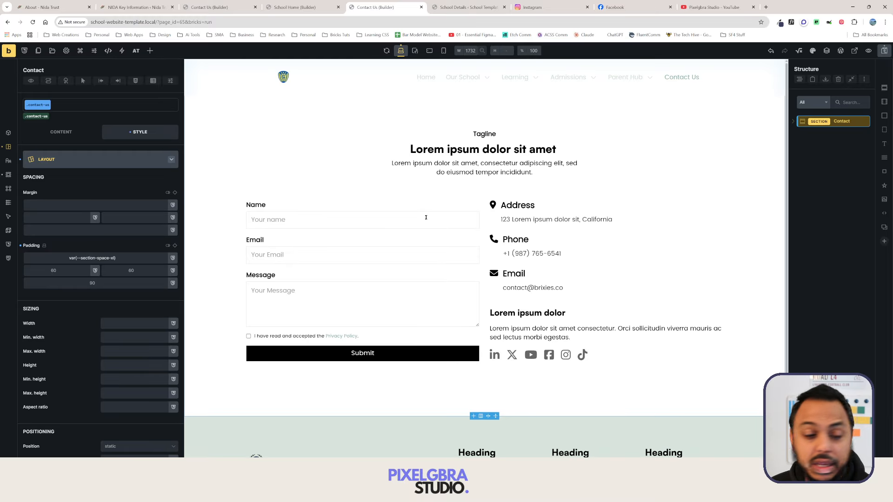
click(461, 8)
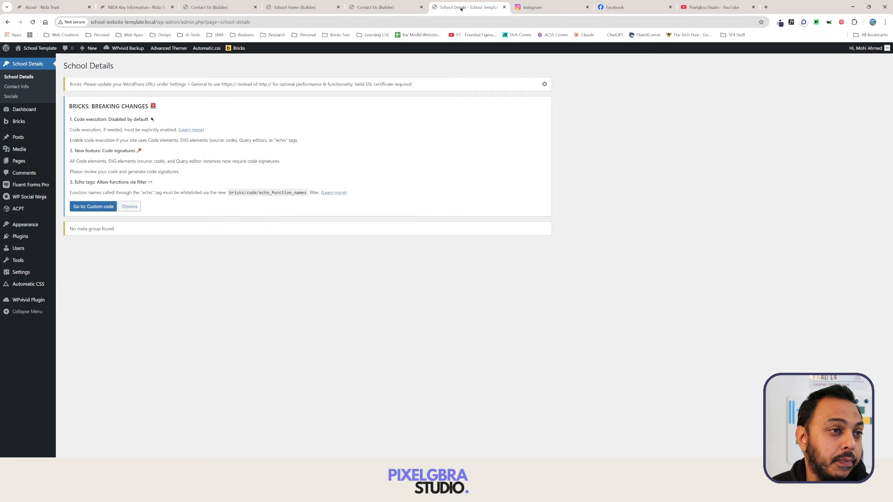
click(282, 10)
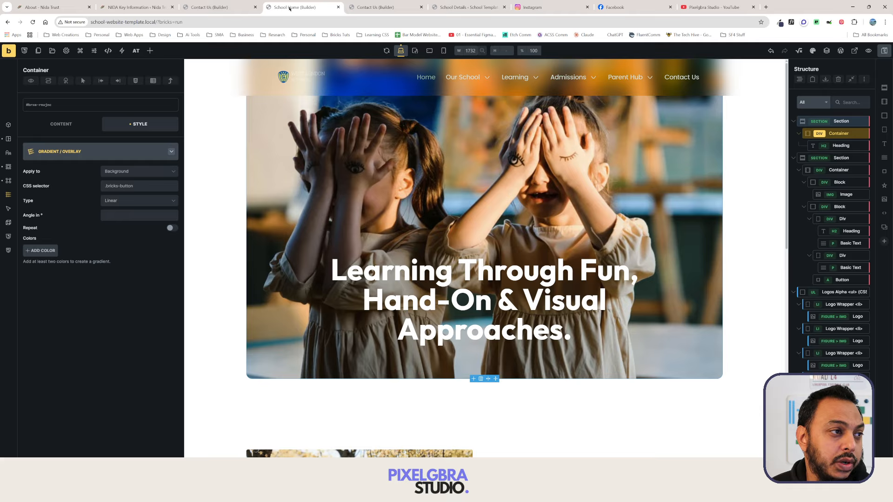
click(451, 7)
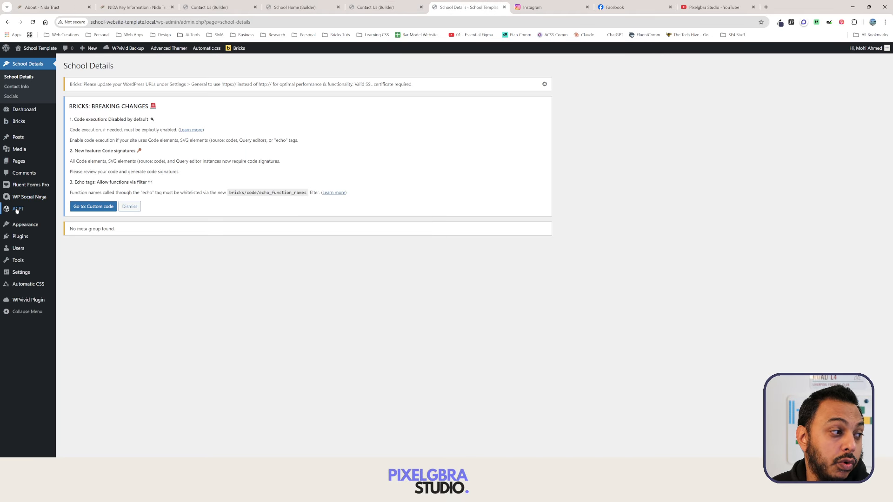
Confirm Contact Info and Socials have no fields, then go to the ACPT Field groups list.
click(21, 86)
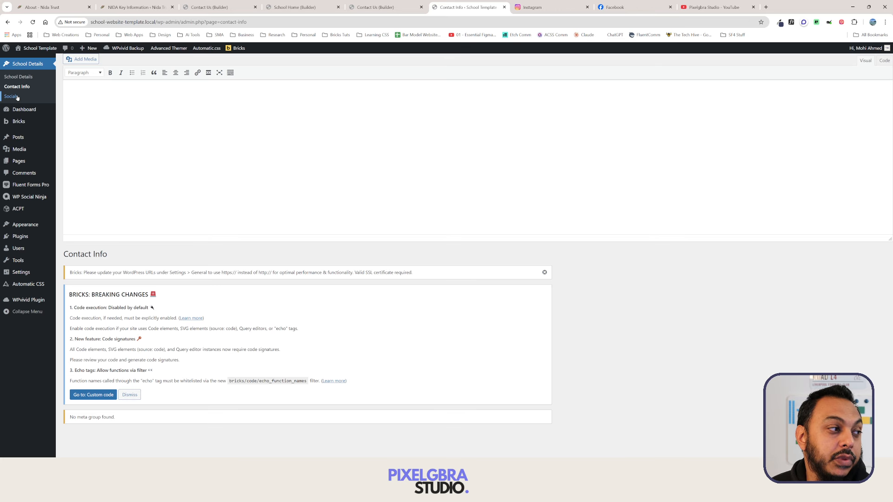
click(18, 96)
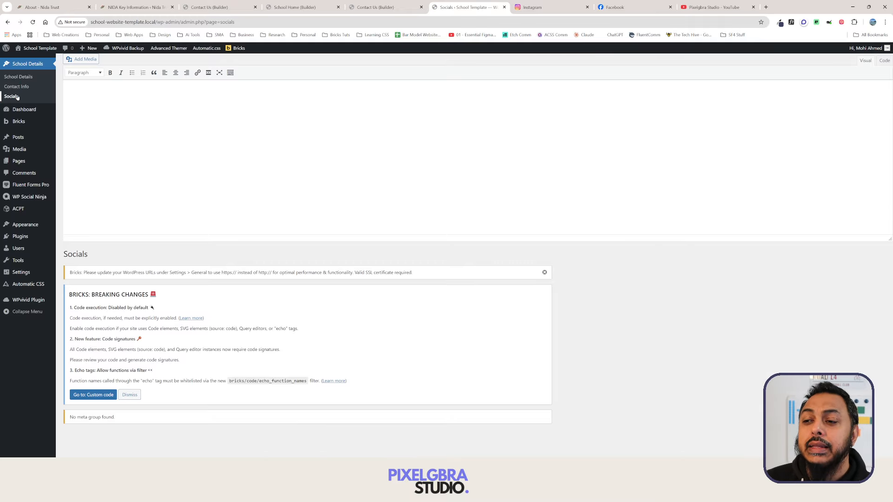
mouse_move(25, 210)
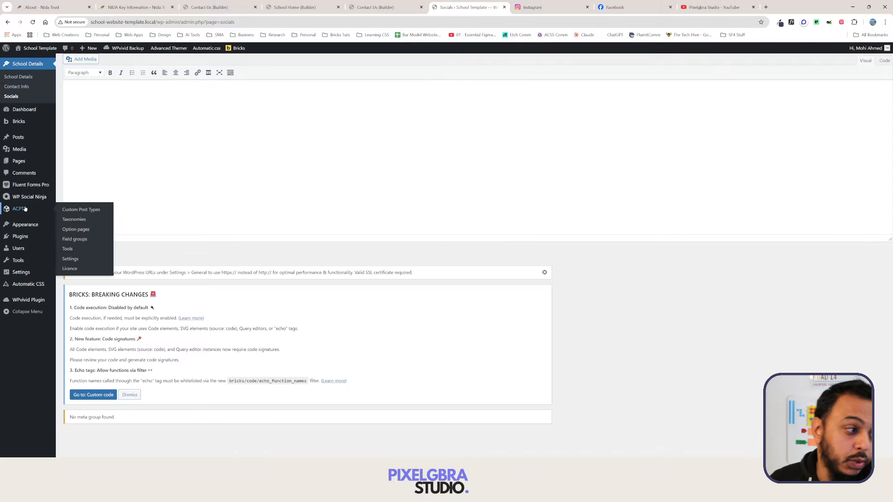
click(84, 241)
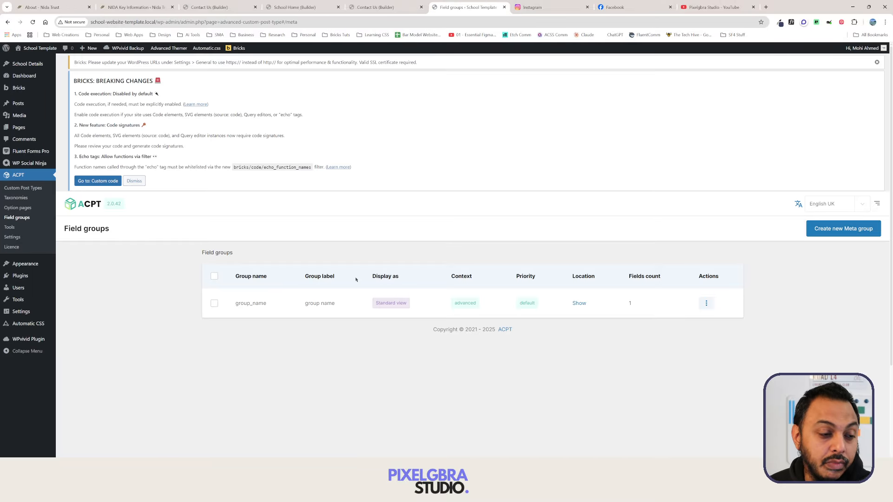
Create a new meta group labelled Socials (slug socials) and add a blank location condition.
click(837, 229)
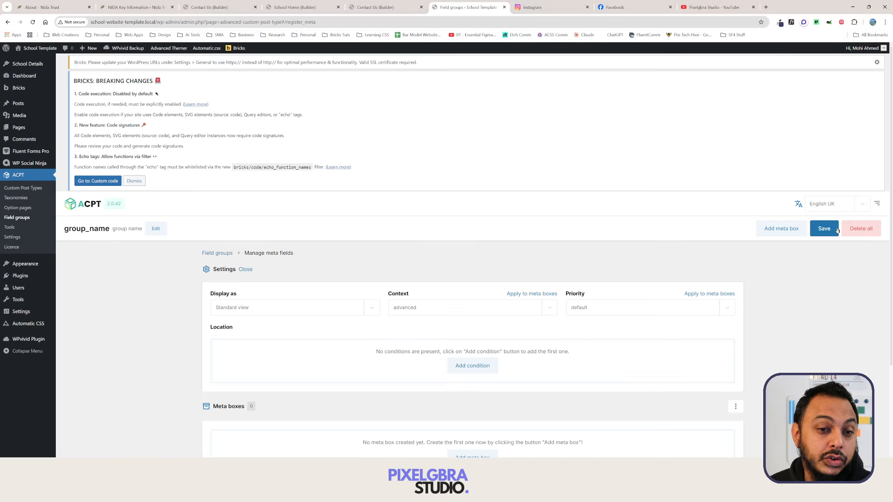
scroll(482, 277, down, 3)
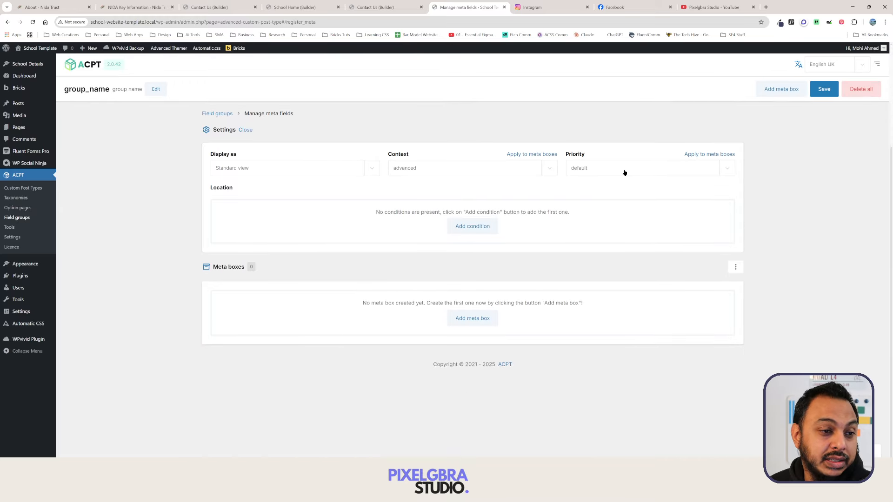
scroll(279, 160, up, 3)
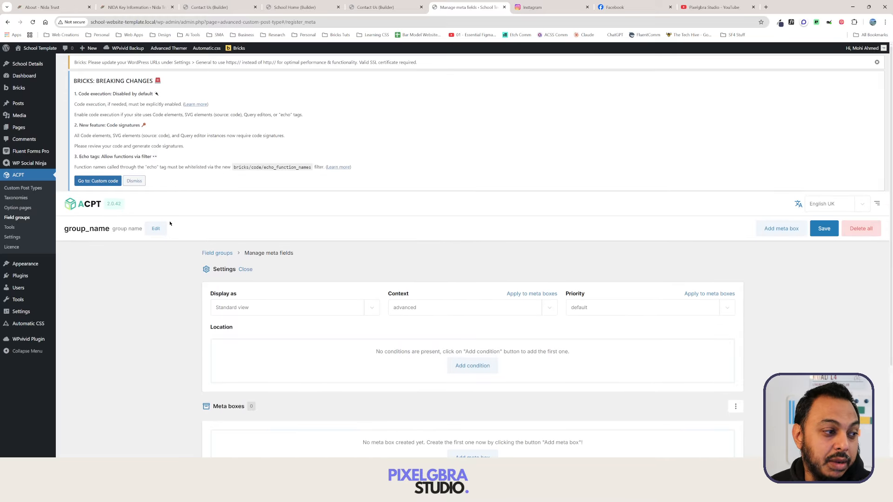
click(156, 228)
click(109, 228)
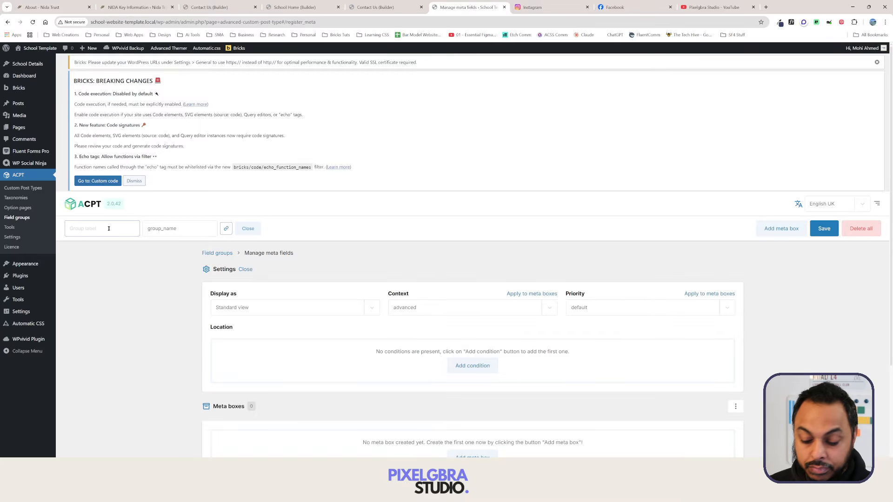
text(Soci)
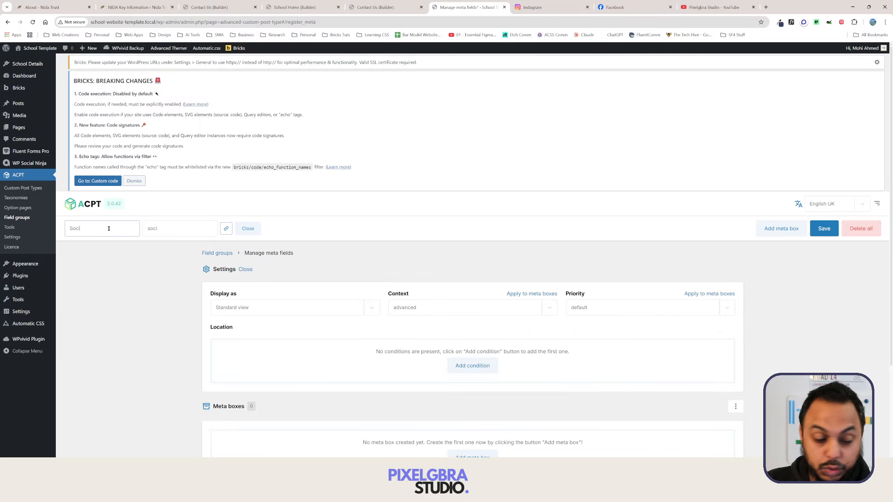
text(al)
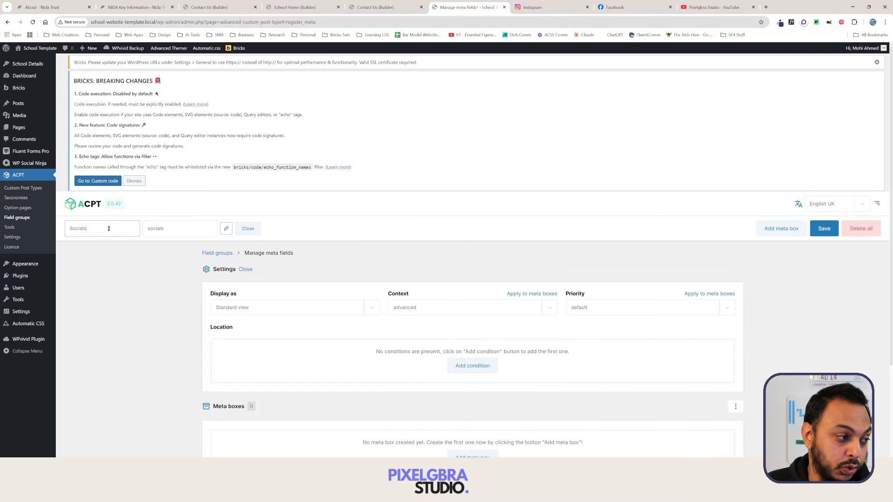
text(s)
click(248, 229)
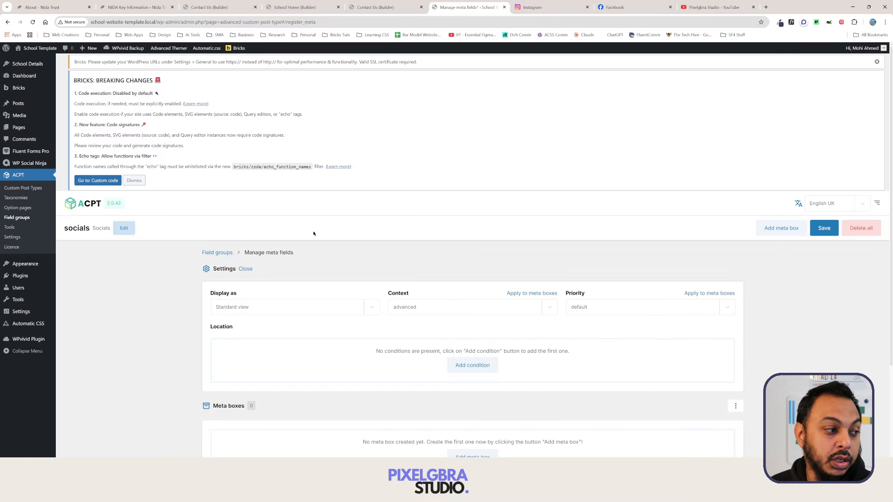
scroll(444, 270, down, 3)
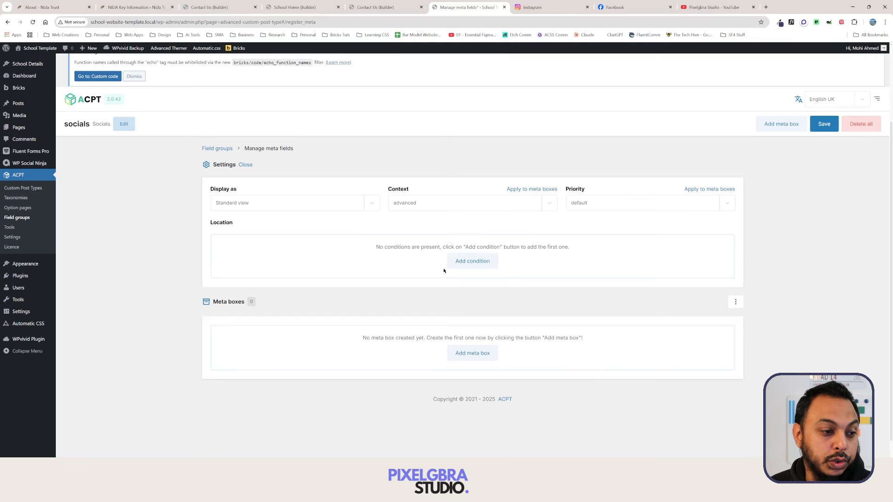
click(471, 262)
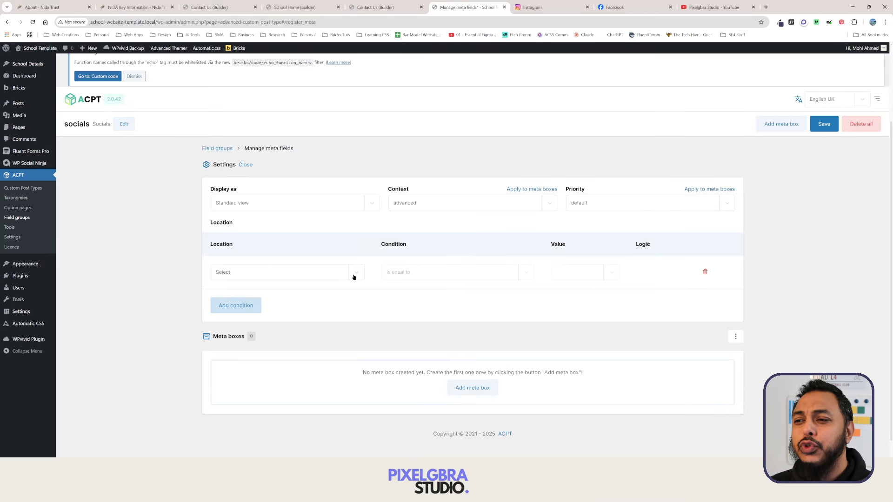
Set the location rule to option page is equal to Socials, and add a first meta box.
click(353, 277)
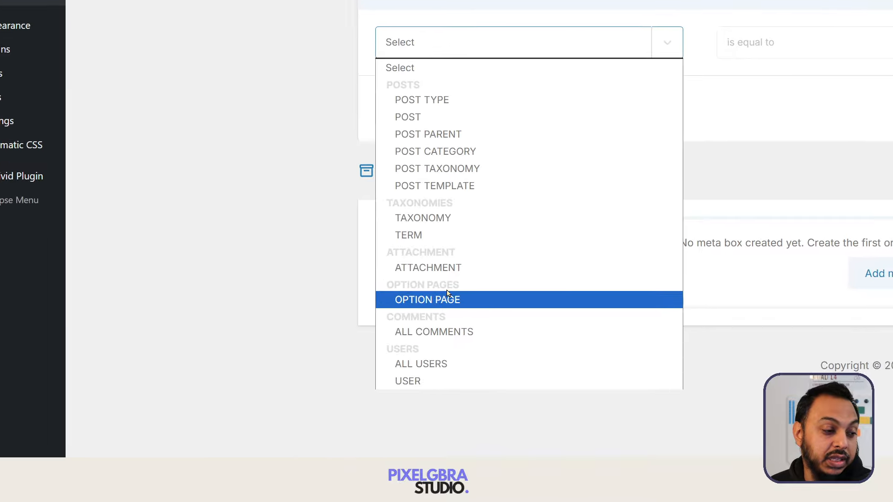
click(451, 304)
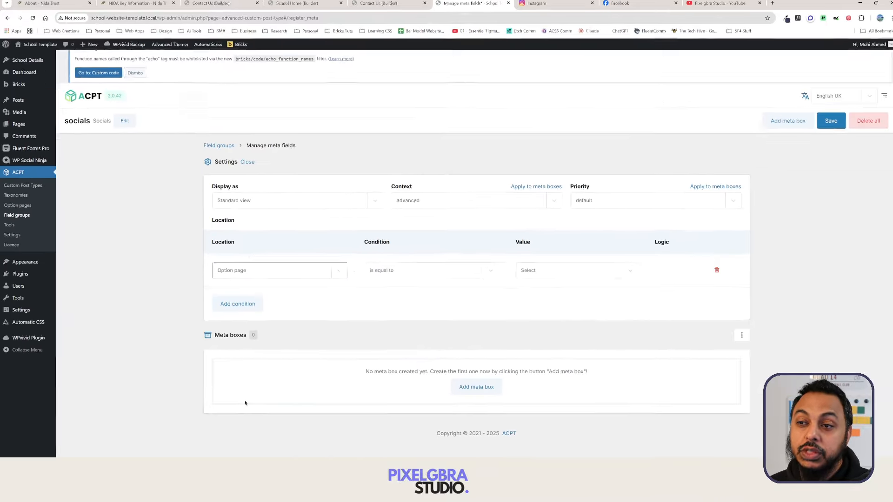
click(419, 272)
click(421, 275)
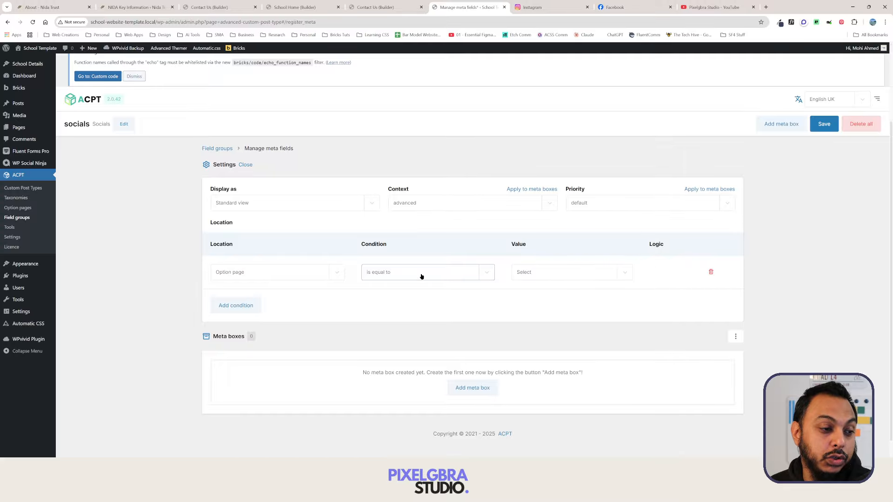
click(544, 273)
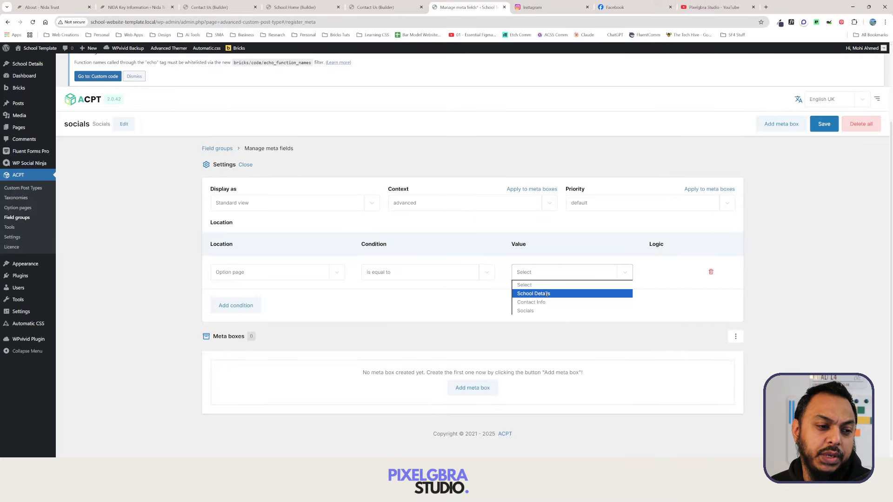
click(544, 311)
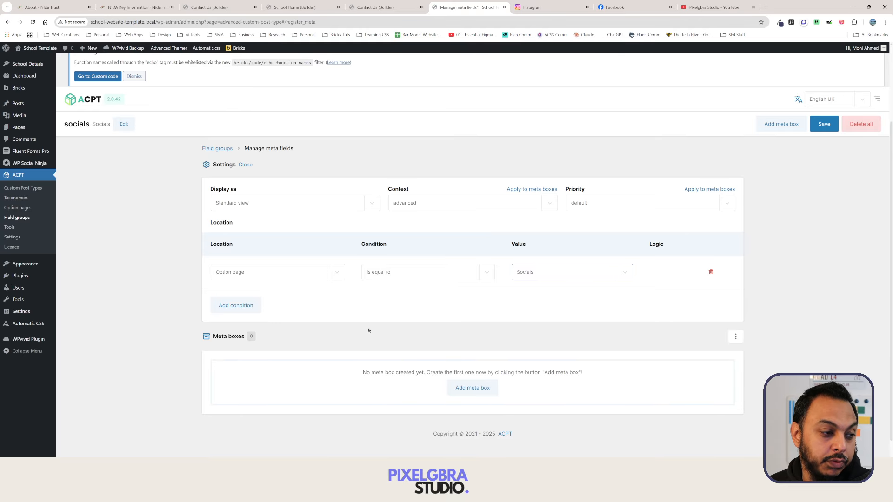
scroll(371, 335, down, 2)
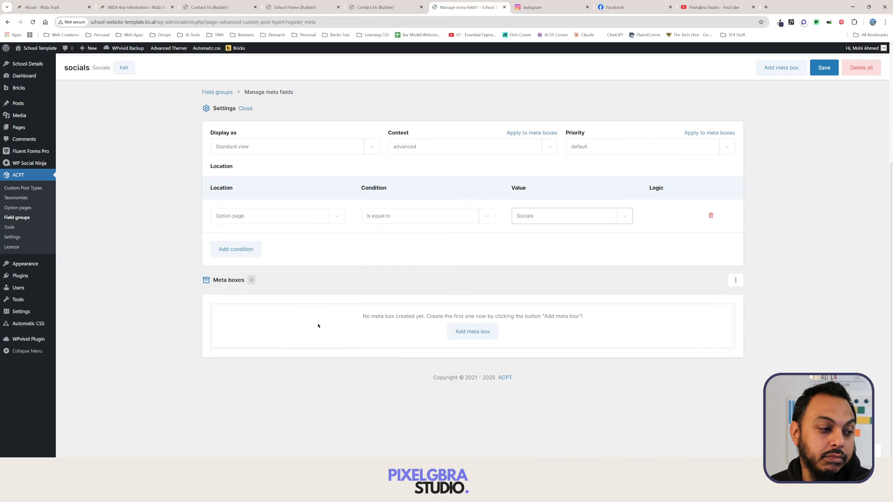
click(470, 332)
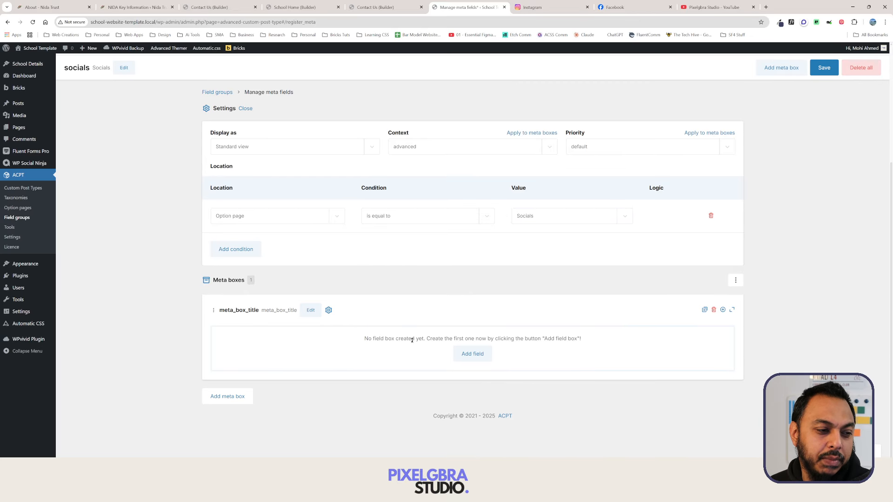
Add a field labelled Socials, trying the Repeater type before switching it to Text.
click(472, 353)
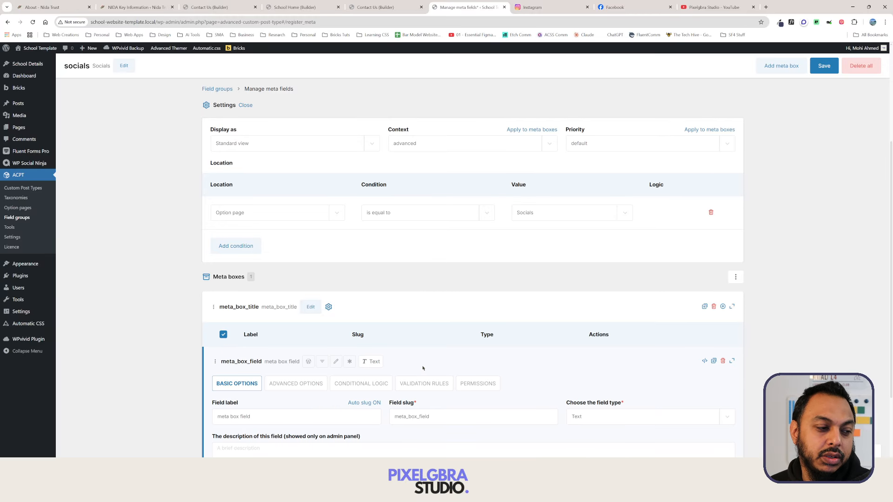
scroll(278, 298, down, 5)
click(278, 281)
key(ctrl+a)
key(BackSpace)
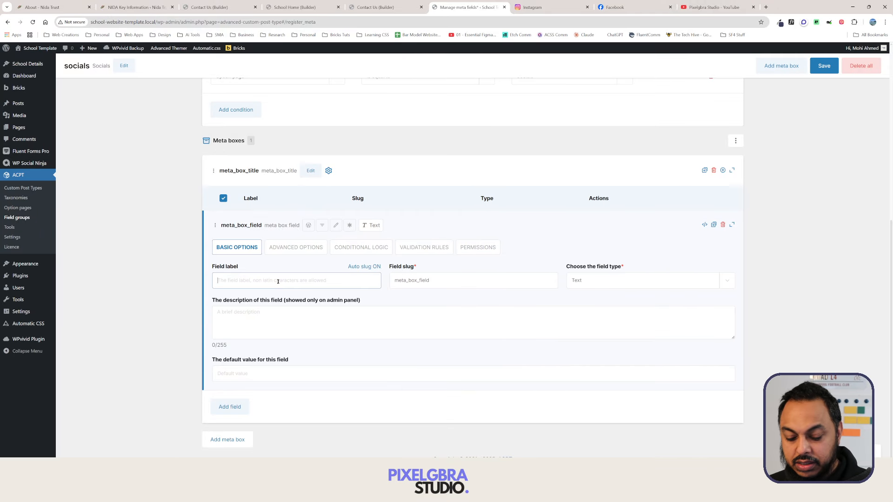
text(Socia)
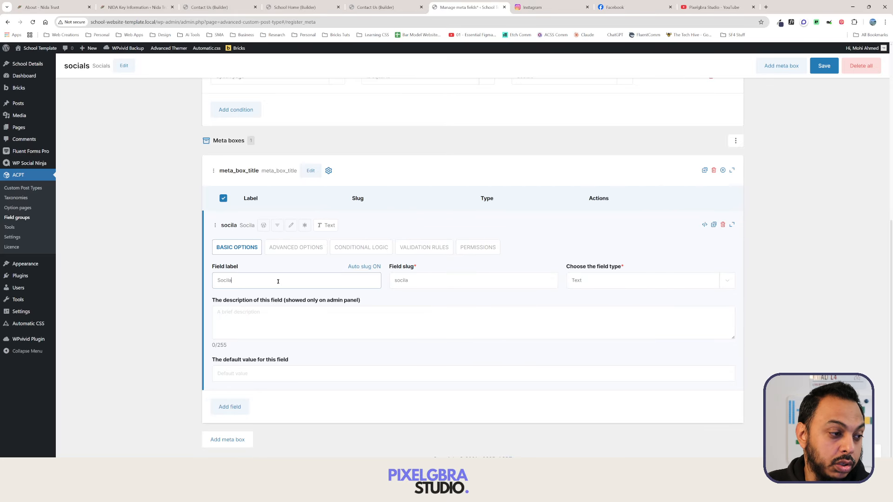
text(ls)
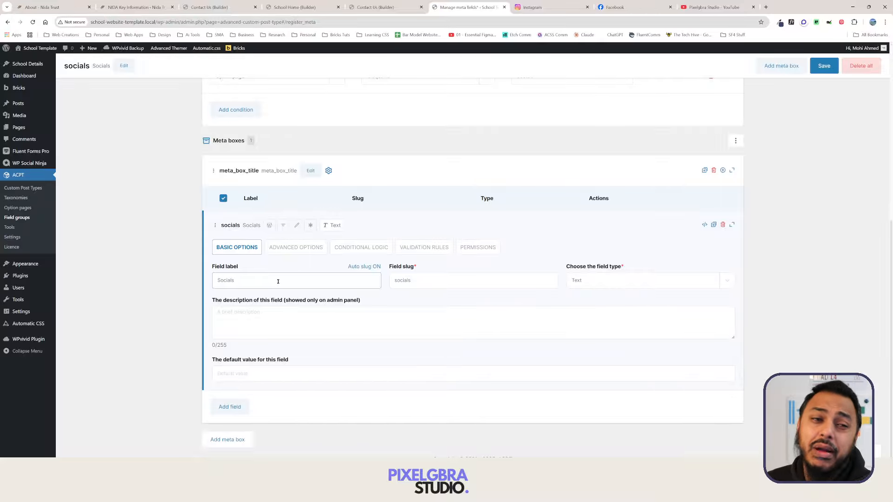
click(651, 278)
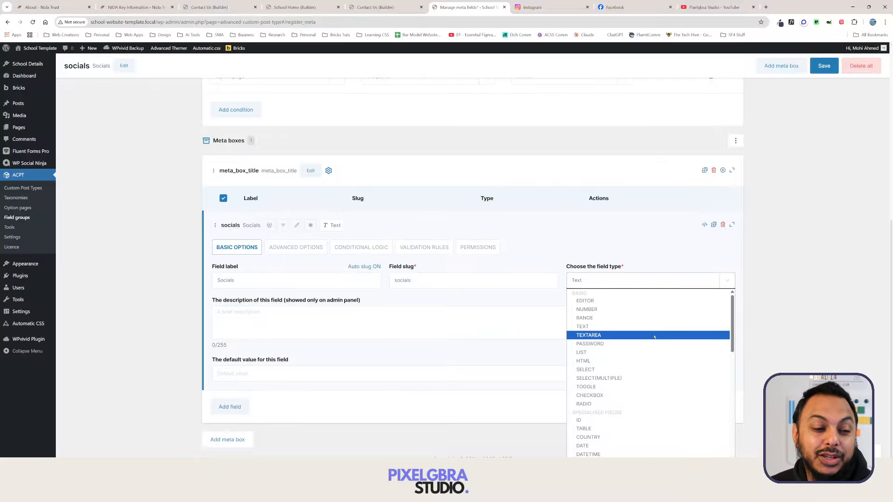
scroll(651, 356, down, 10)
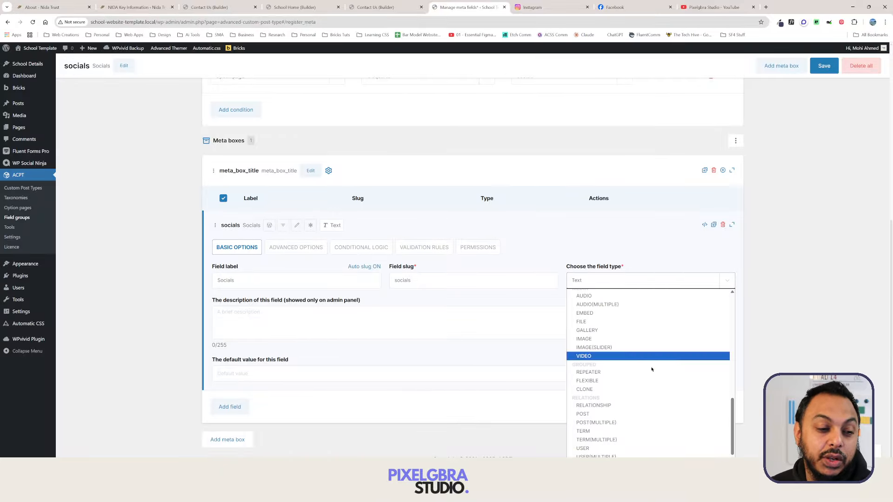
click(649, 372)
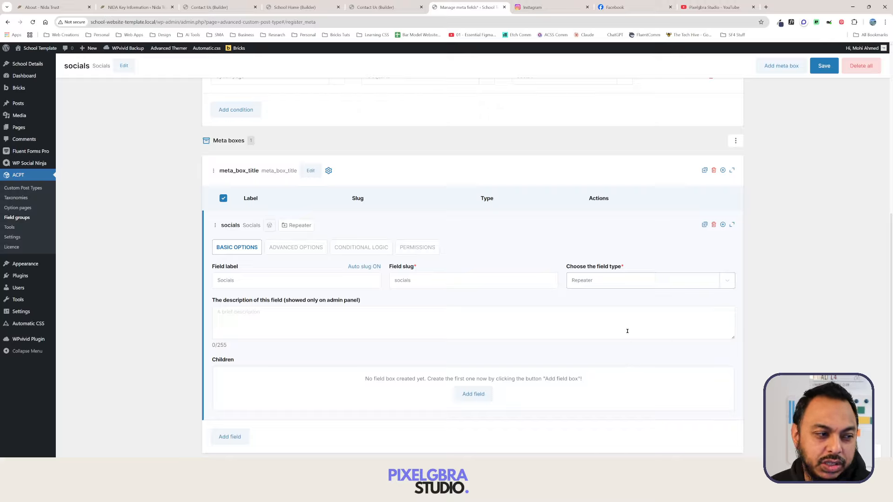
click(677, 288)
scroll(690, 329, up, 5)
scroll(690, 329, up, 1)
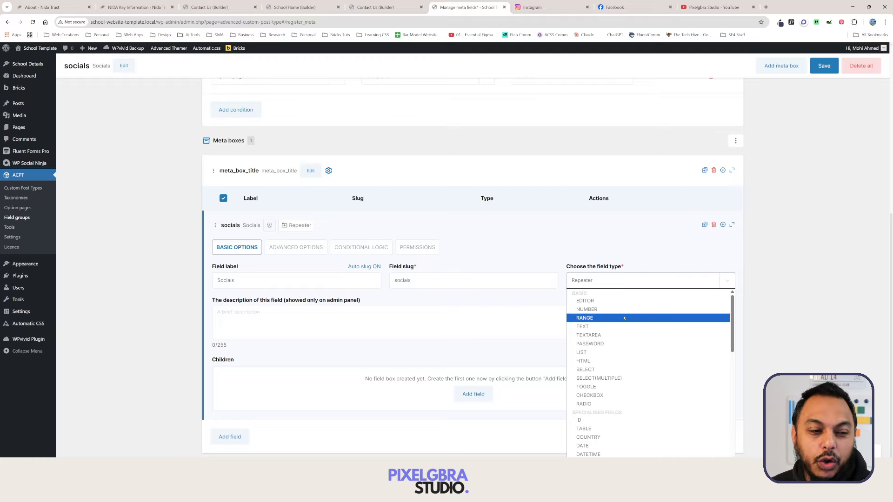
click(623, 326)
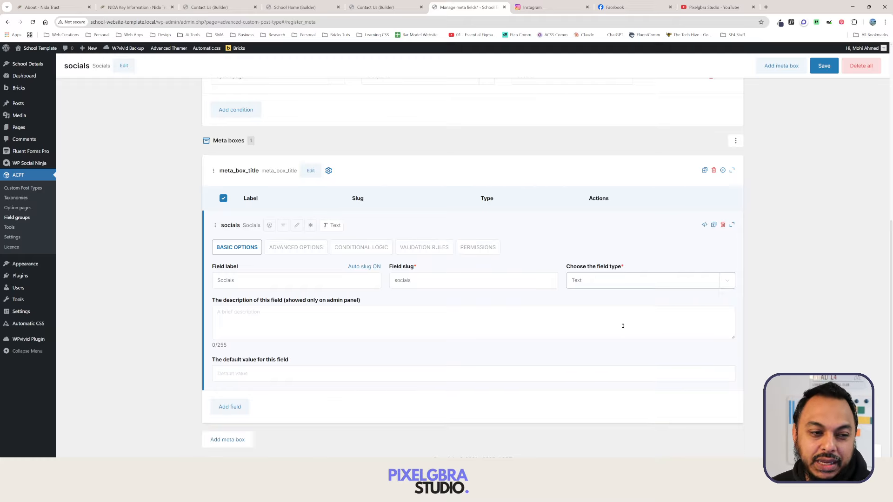
Rename the field to Facebook Page and set its type to URL.
click(346, 282)
key(ctrl+a)
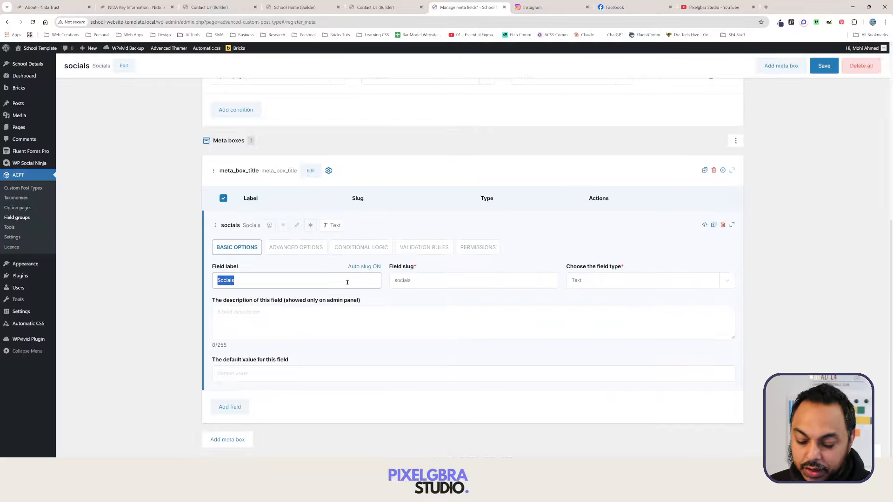
text(Face)
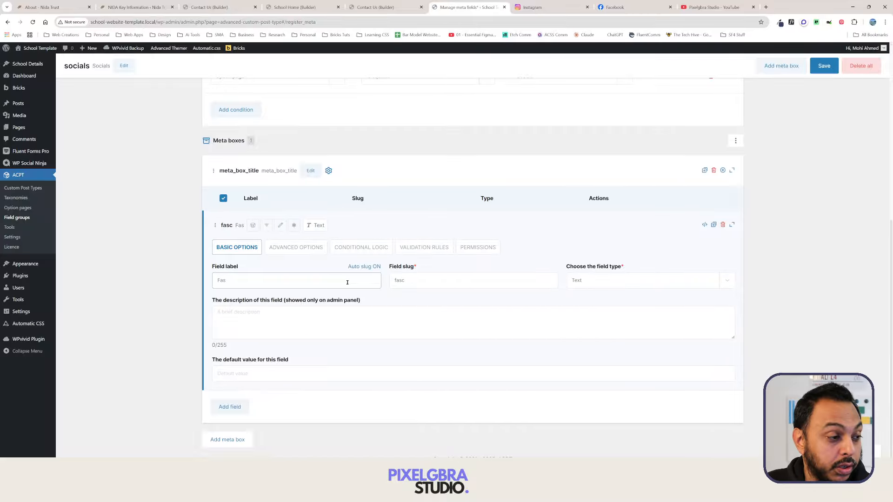
key(Down)
key(Return)
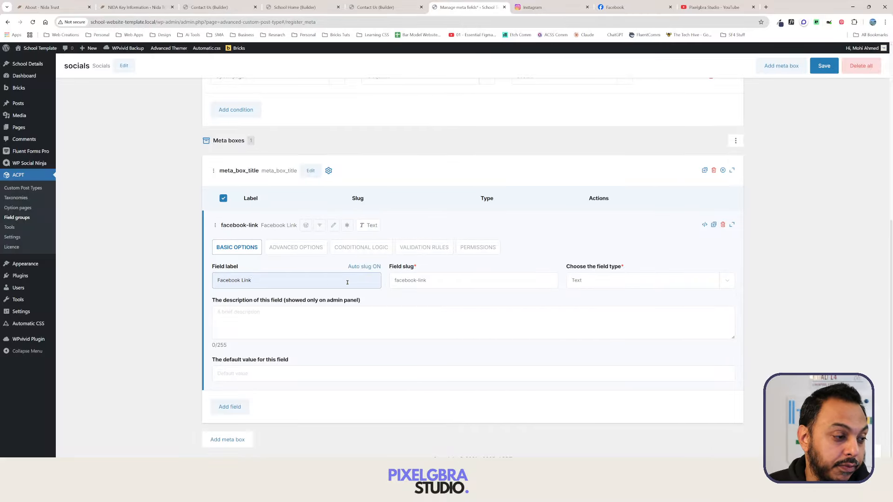
double_click(259, 283)
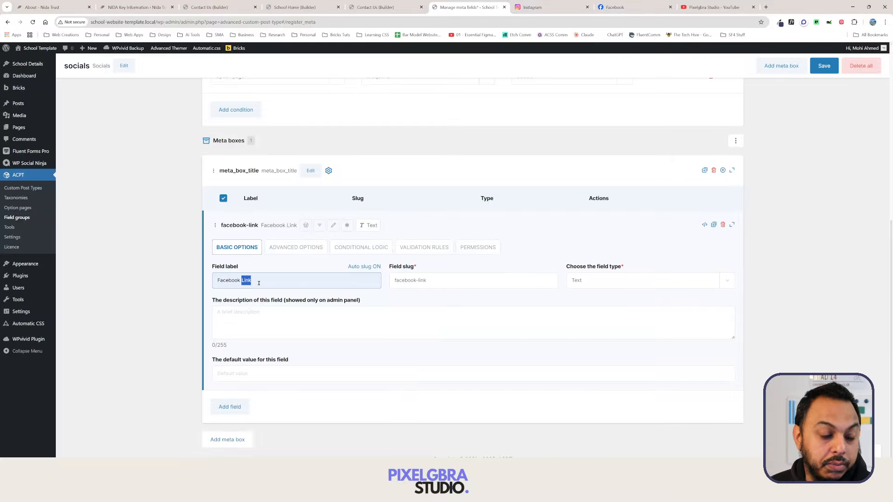
text(Page)
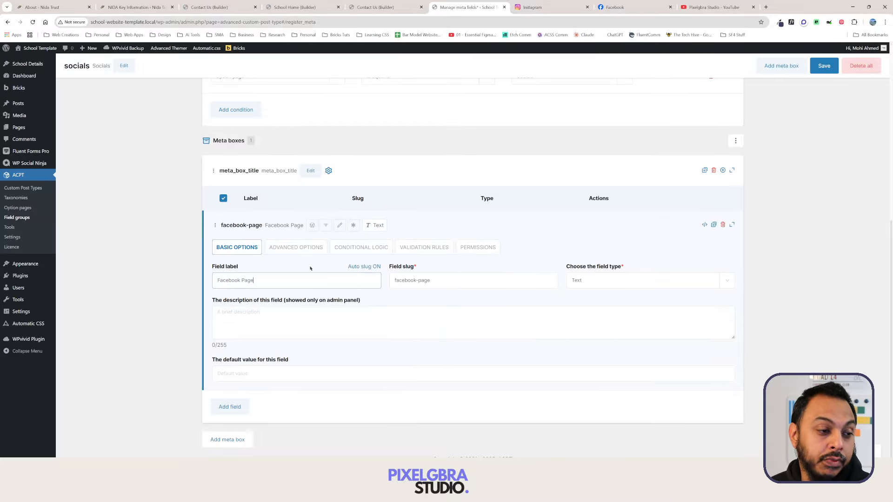
click(606, 283)
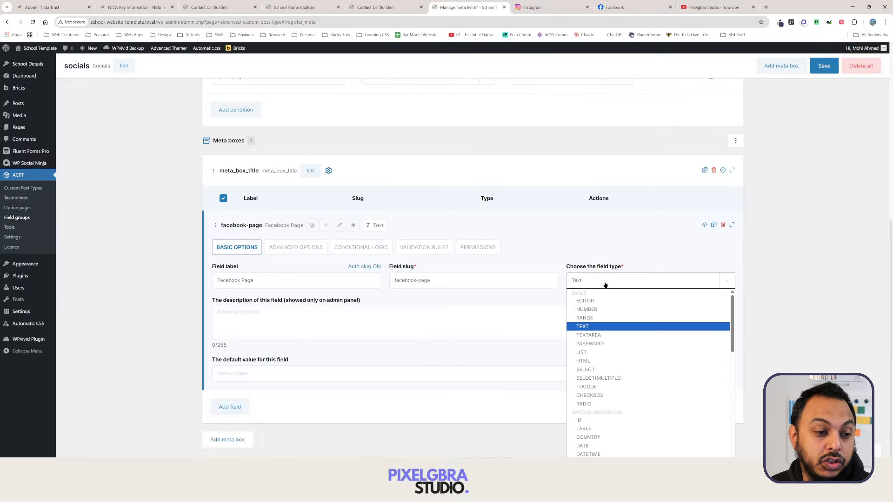
scroll(604, 351, down, 1)
scroll(604, 335, up, 1)
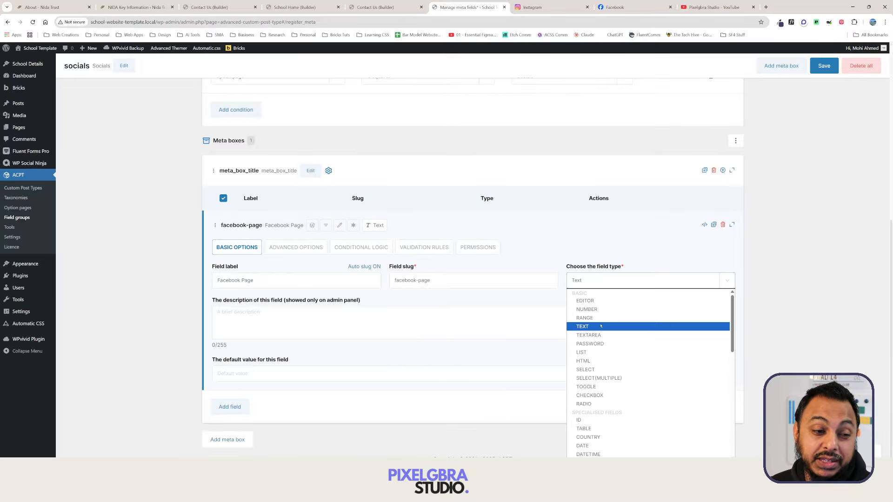
scroll(605, 367, down, 3)
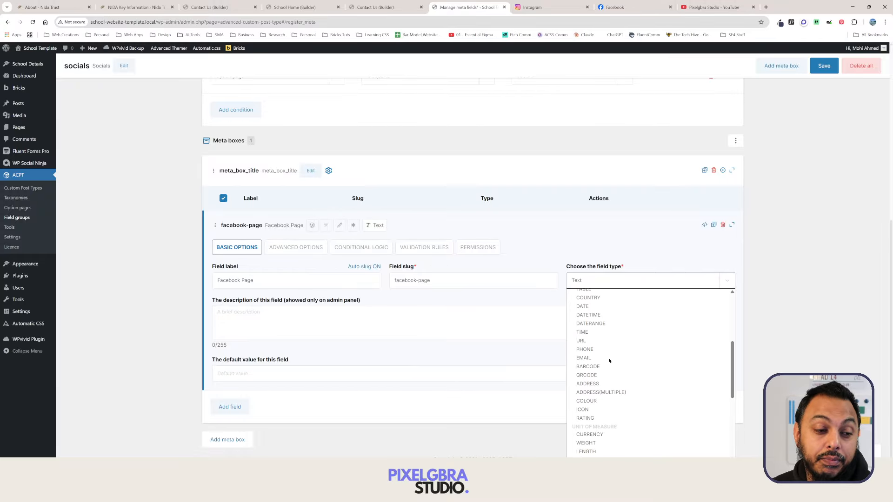
scroll(613, 383, up, 3)
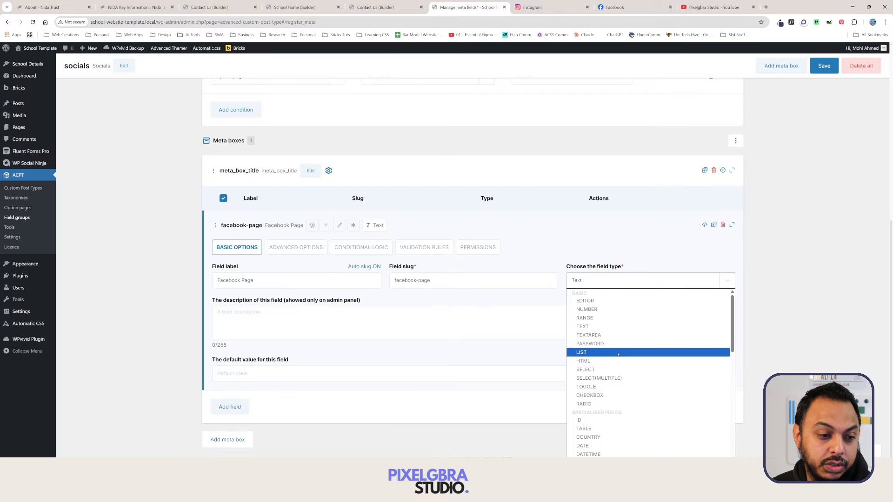
scroll(611, 372, down, 2)
click(607, 412)
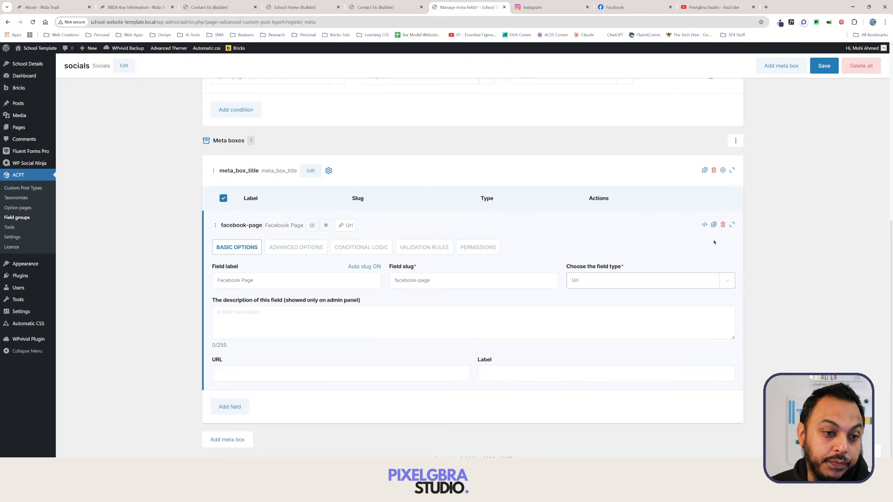
Duplicate the Facebook Page field and relabel the copy Instagram Page.
click(714, 225)
click(713, 225)
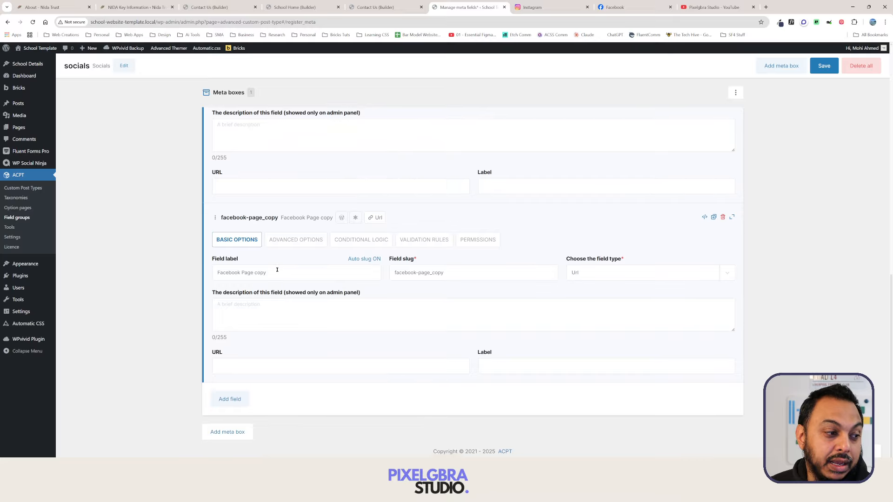
triple_click(234, 272)
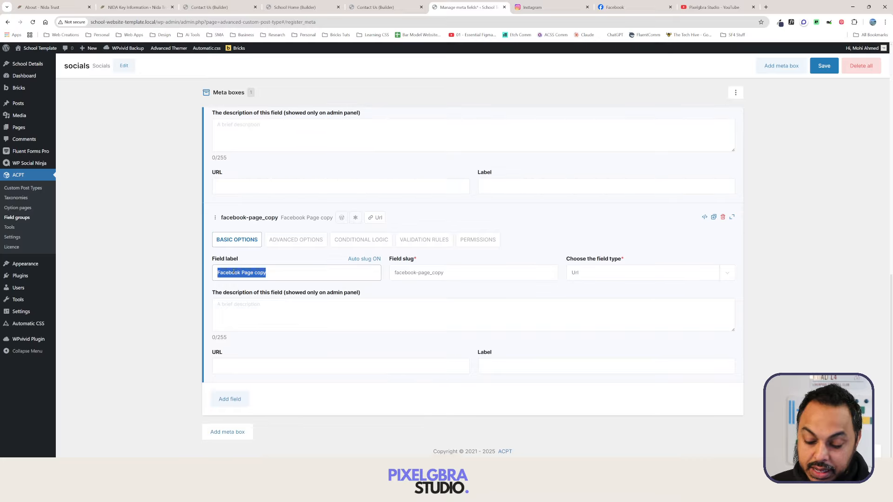
text(Instagram)
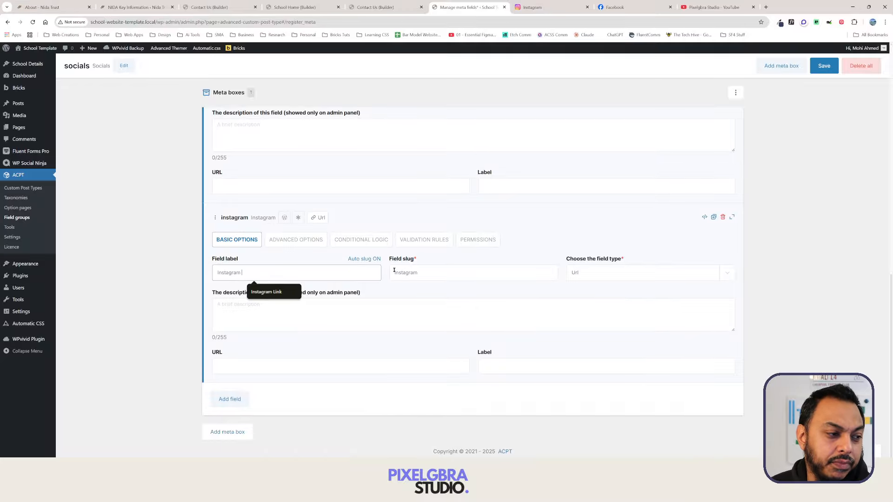
text( Page)
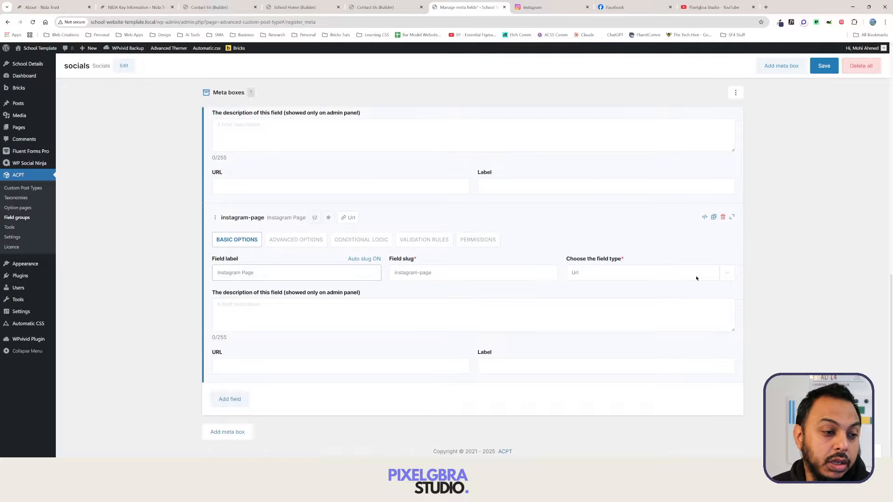
Duplicate the Instagram Page field as X Page and save the socials group.
click(713, 217)
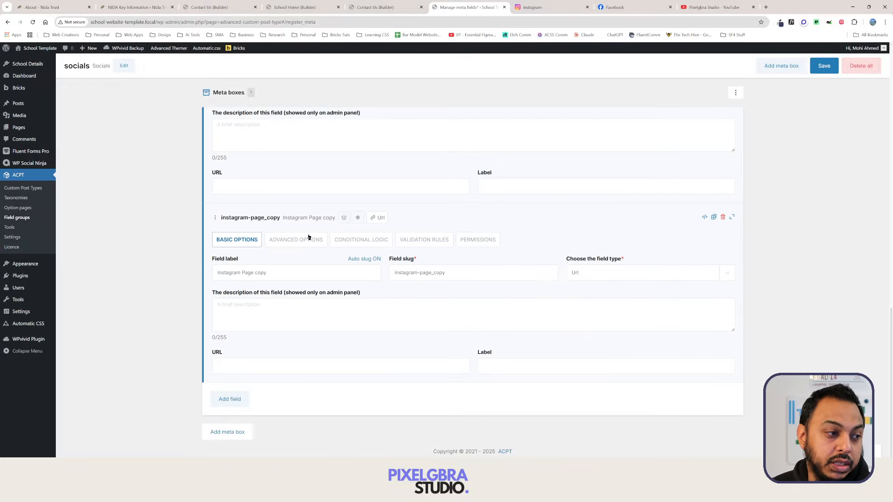
triple_click(279, 273)
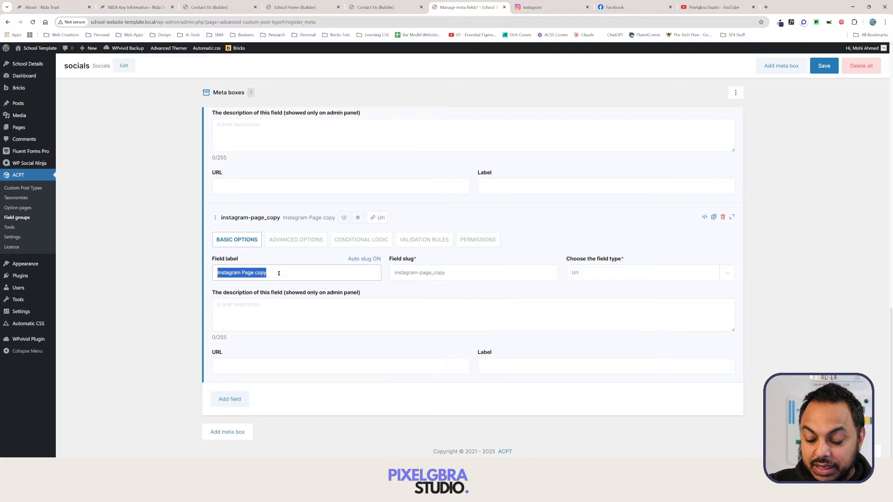
text(X)
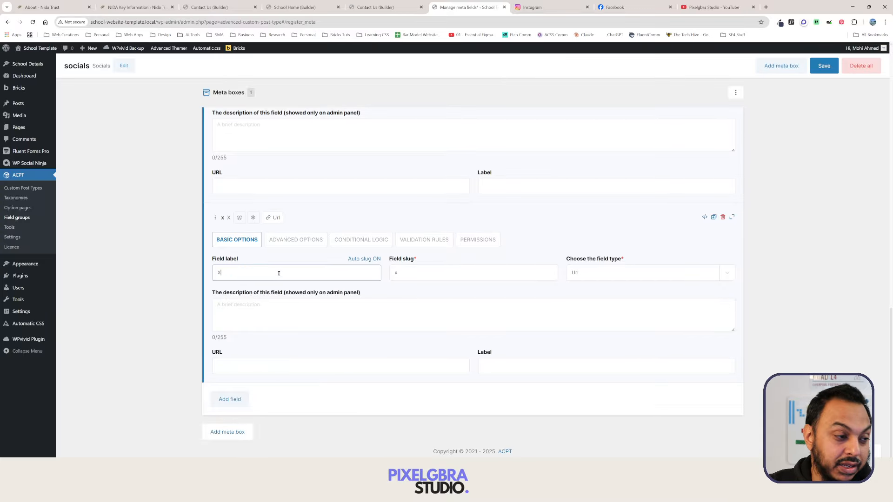
text( Page)
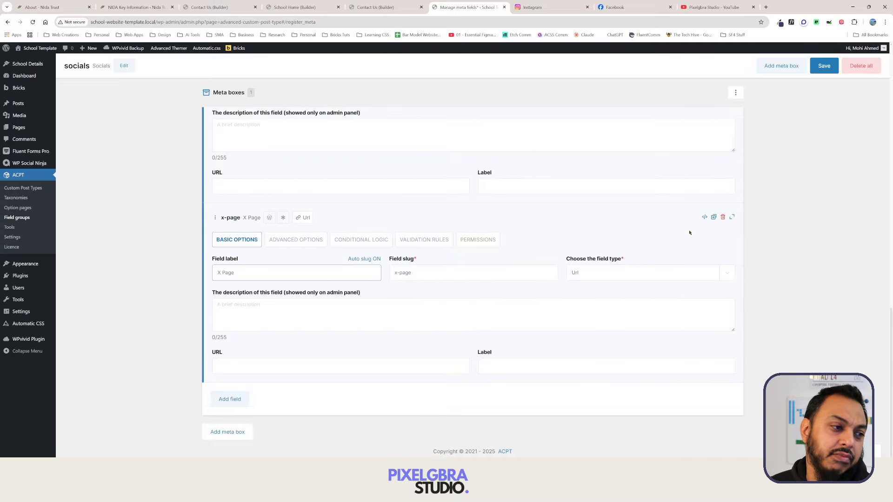
click(825, 69)
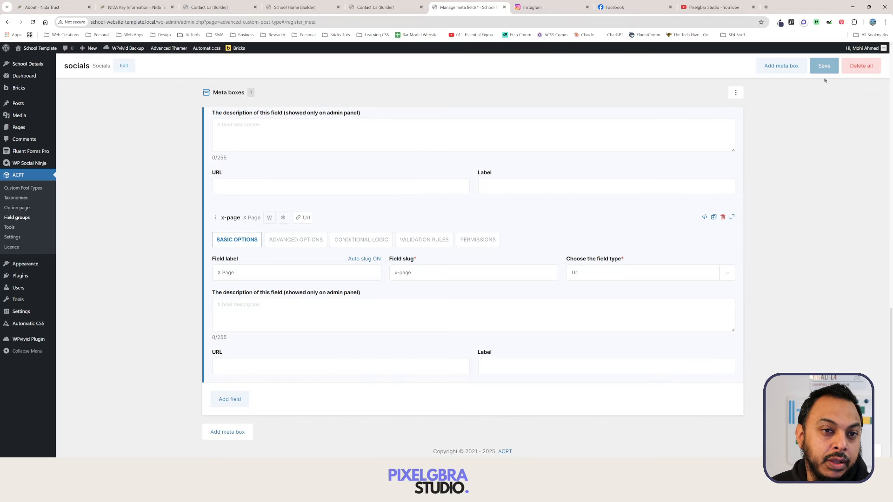
scroll(226, 185, up, 1)
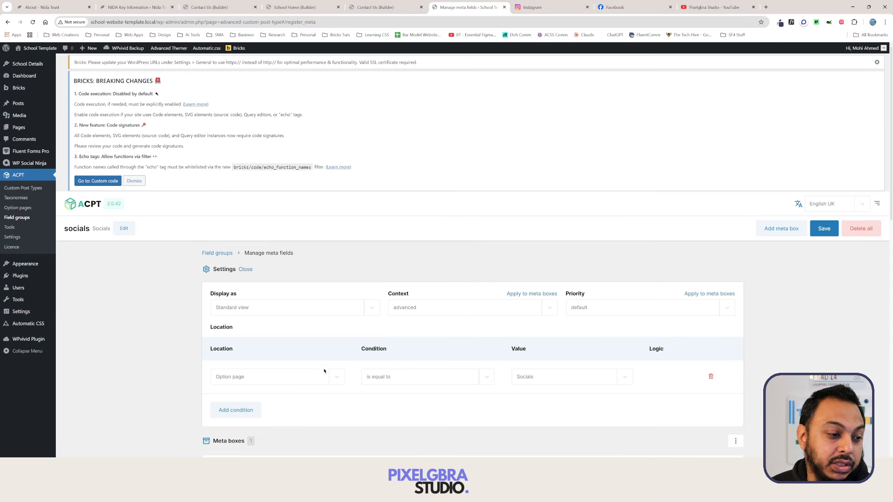
Open School Details > Socials and select the Instagram URL and link-text fields.
click(29, 64)
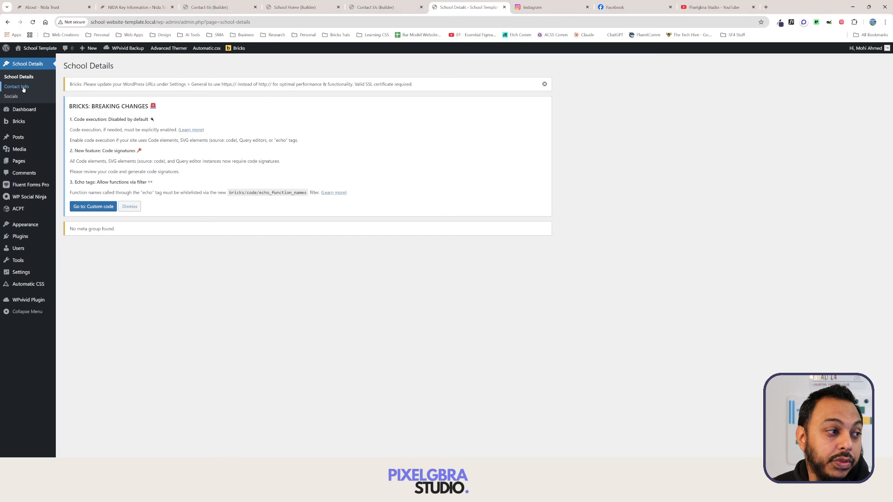
click(11, 96)
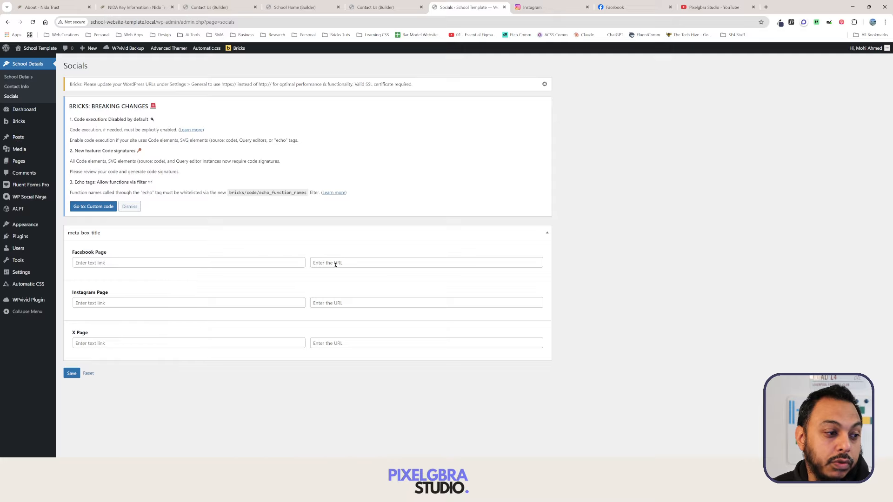
click(365, 305)
click(145, 305)
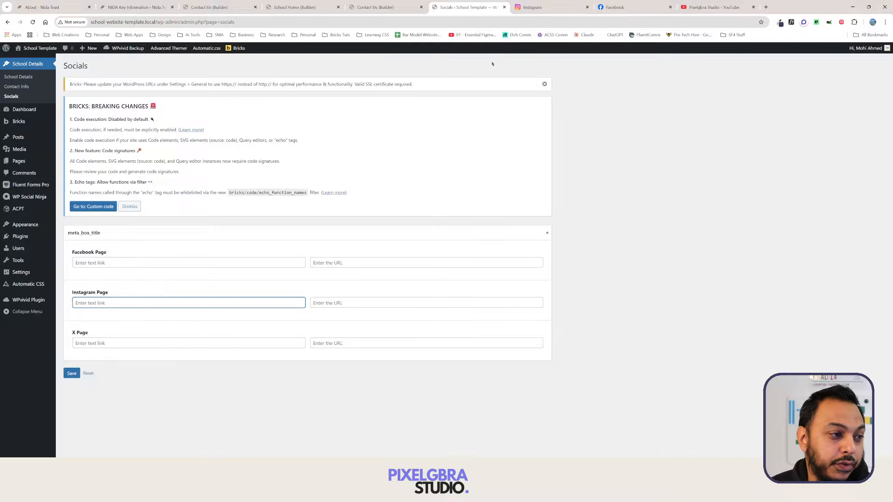
Copy the Facebook page address and paste it into Facebook Page's link-text and URL fields.
click(618, 7)
click(210, 22)
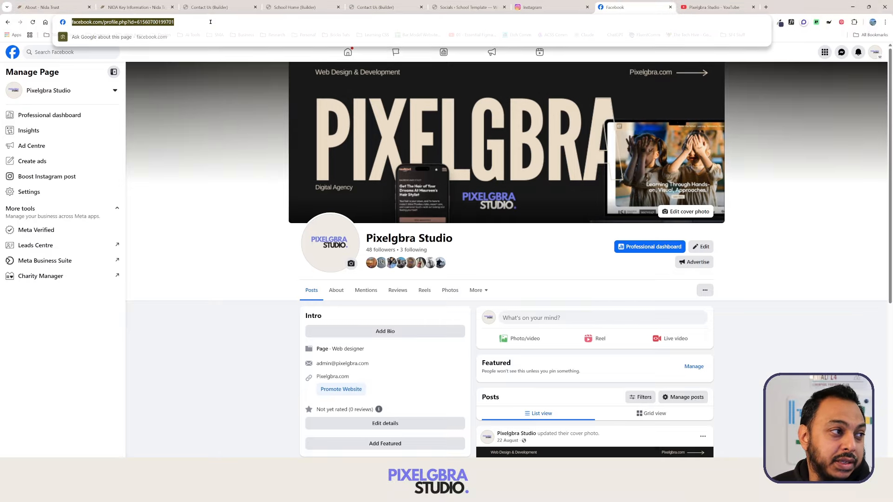
right_click(210, 22)
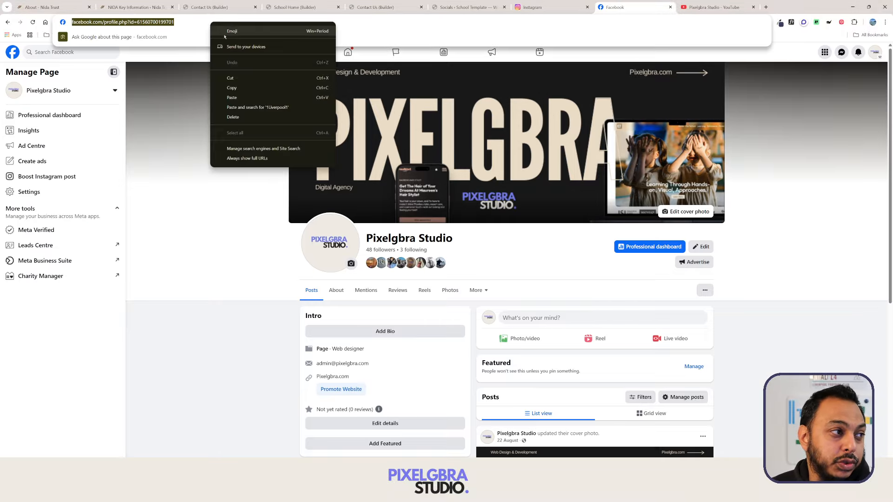
click(244, 90)
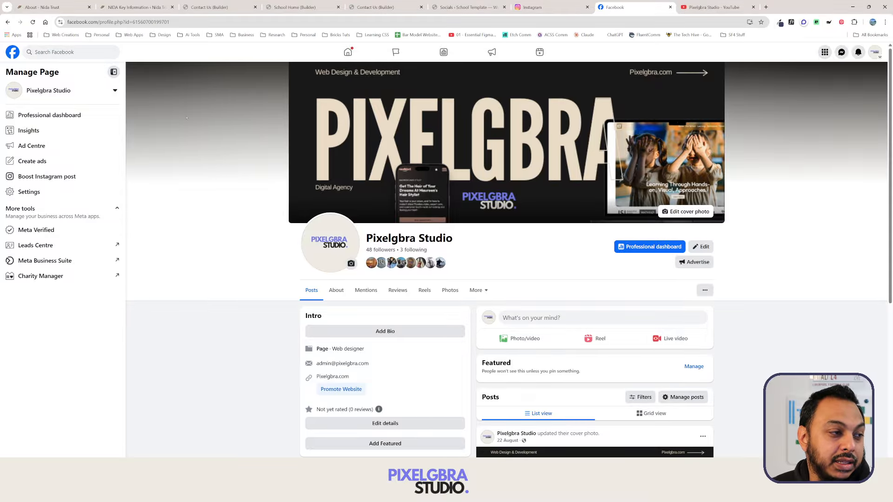
right_click(156, 22)
click(205, 87)
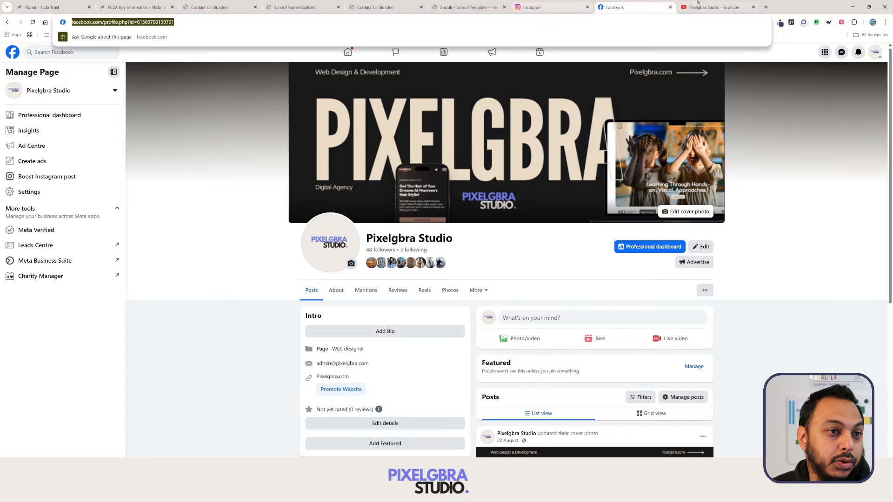
click(465, 8)
click(133, 264)
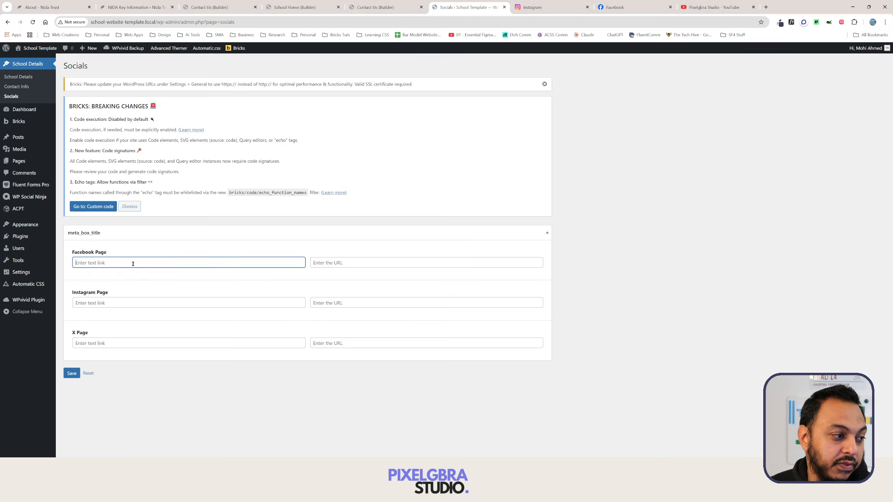
key(ctrl+v)
click(399, 263)
key(ctrl+v)
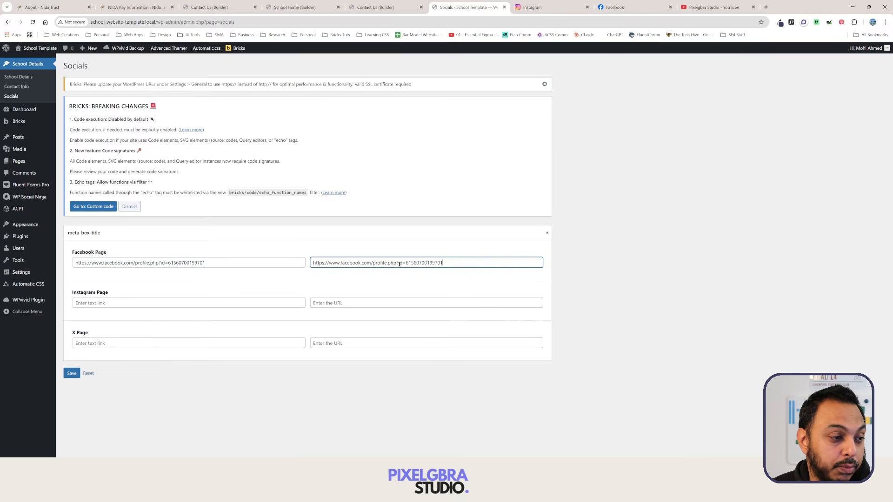
Paste the Instagram profile address into Instagram Page's link-text and URL fields, then save.
click(535, 7)
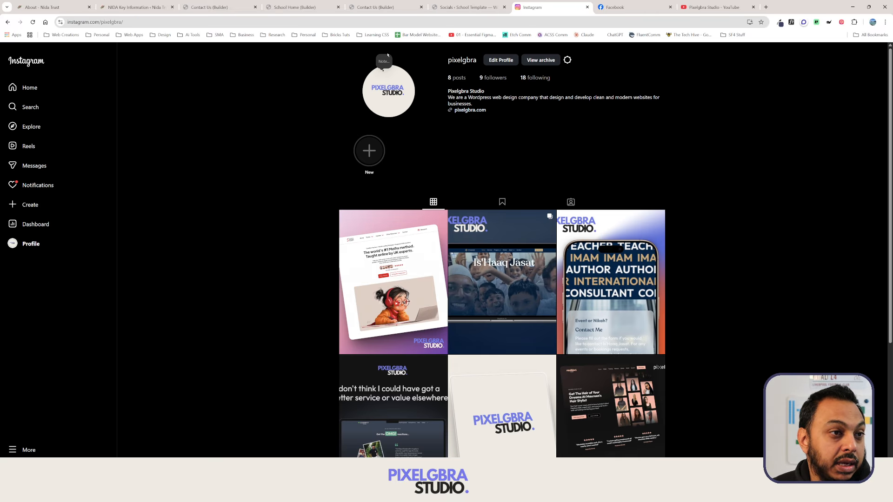
click(203, 21)
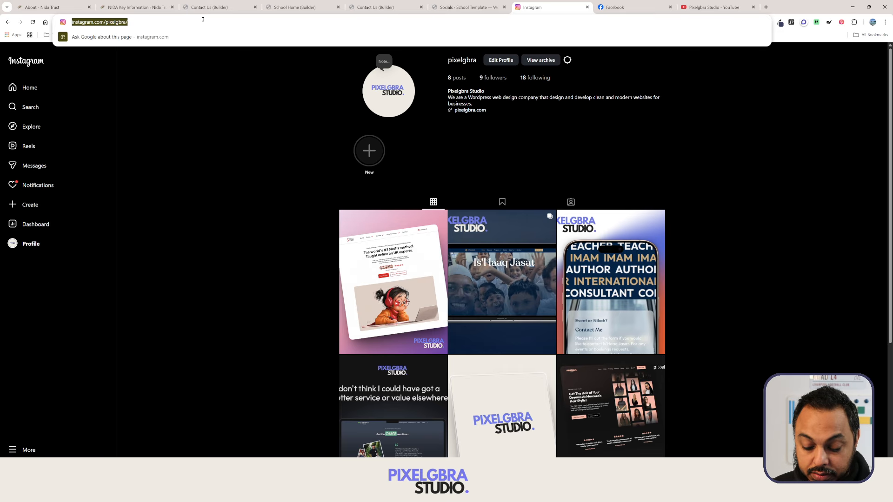
click(465, 8)
click(128, 302)
key(ctrl+v)
key(Tab)
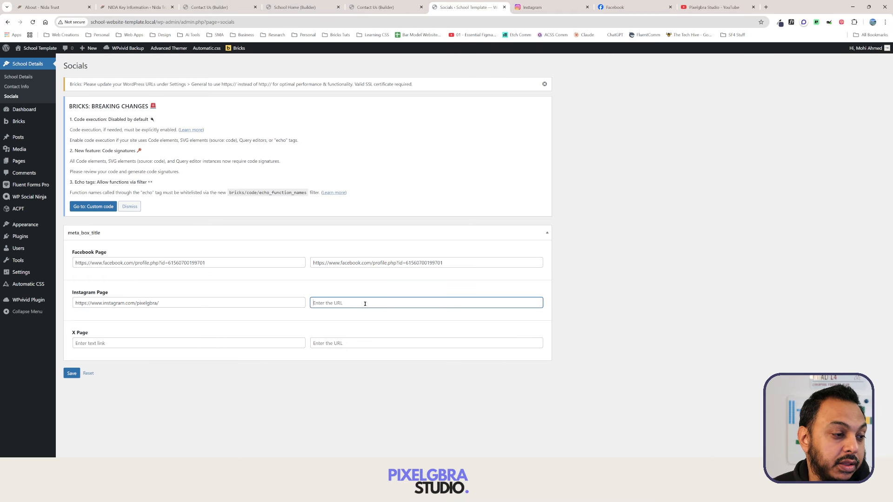
key(ctrl+v)
click(179, 344)
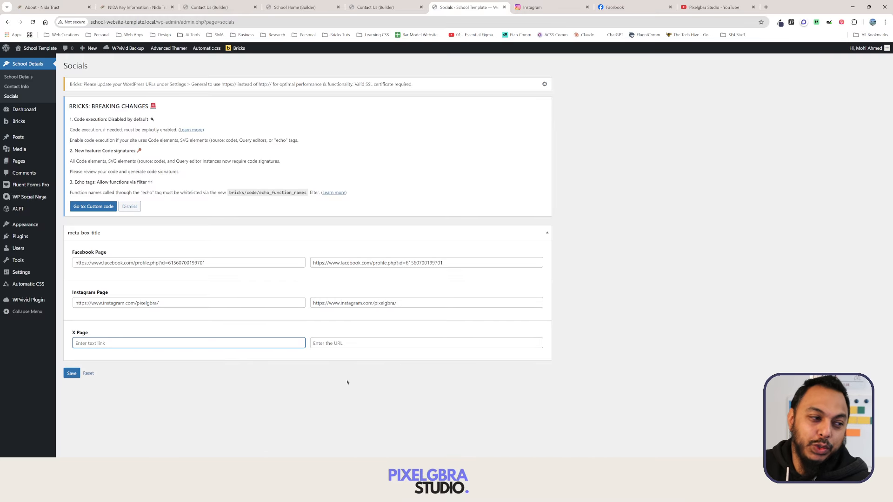
click(72, 373)
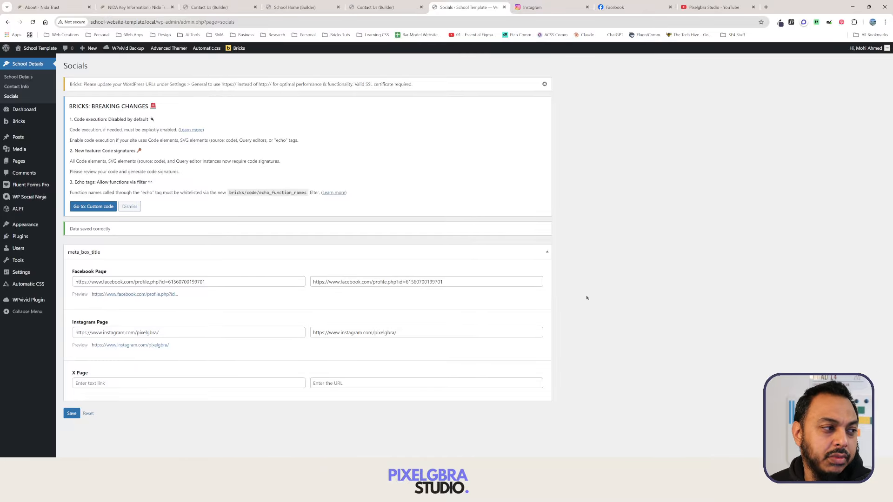
Check the Contact Info options page, then go to ACPT's Registered Custom Post Types list.
click(20, 87)
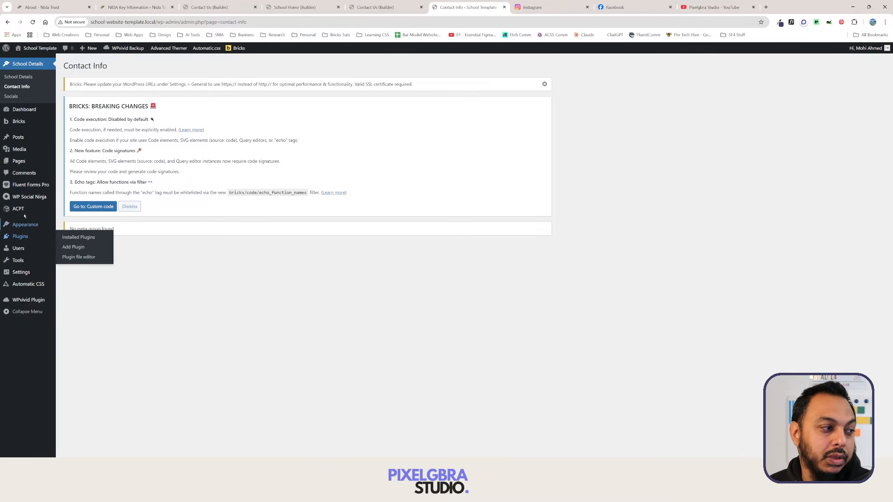
click(78, 208)
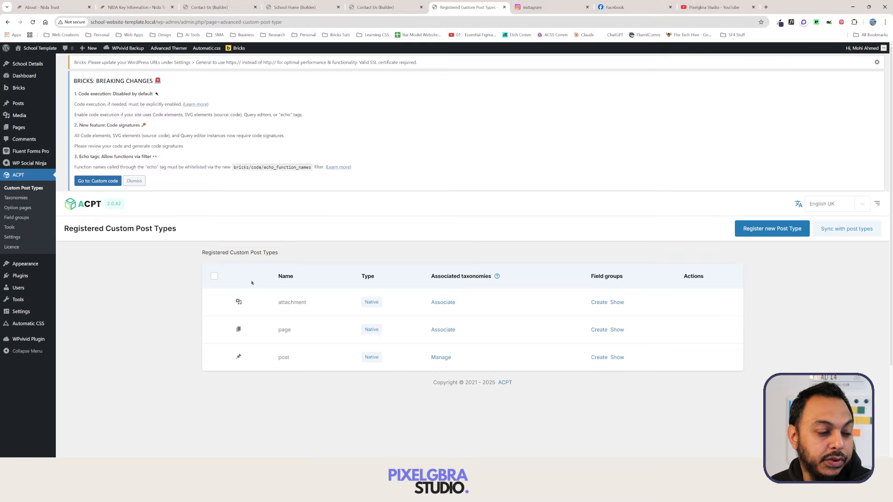
Start a new ACPT field group, keeping the standard display style.
click(16, 218)
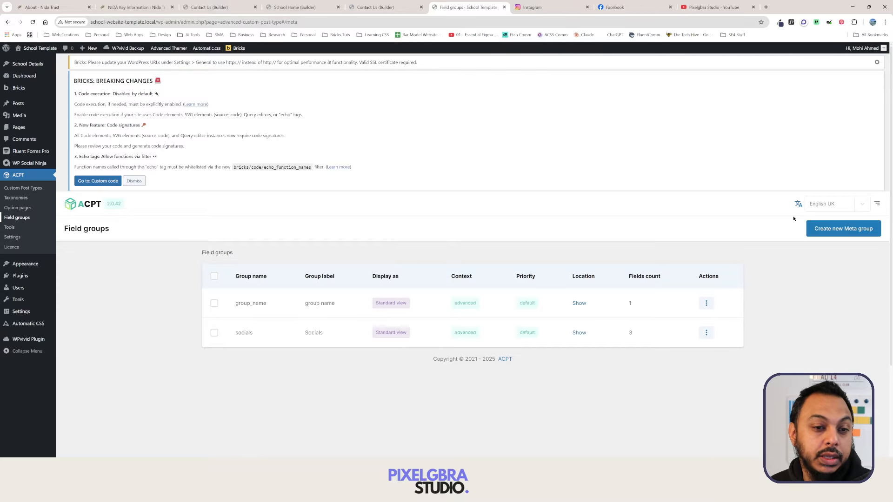
click(840, 229)
click(295, 313)
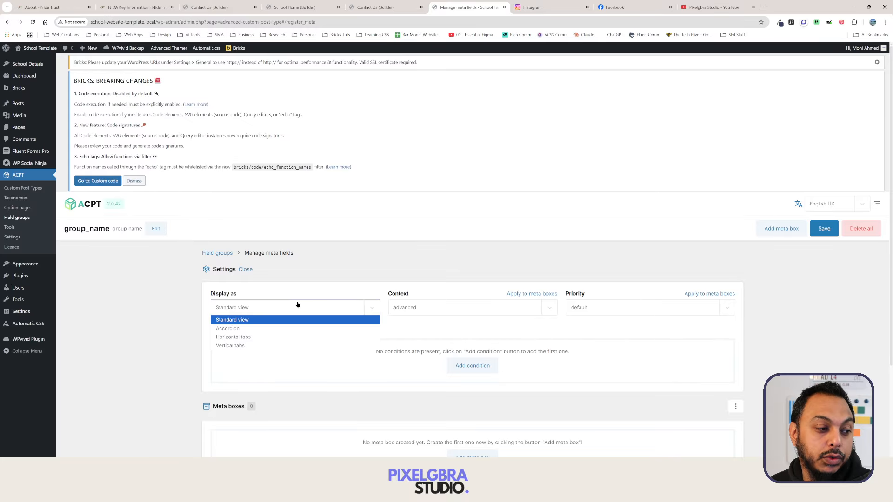
click(297, 304)
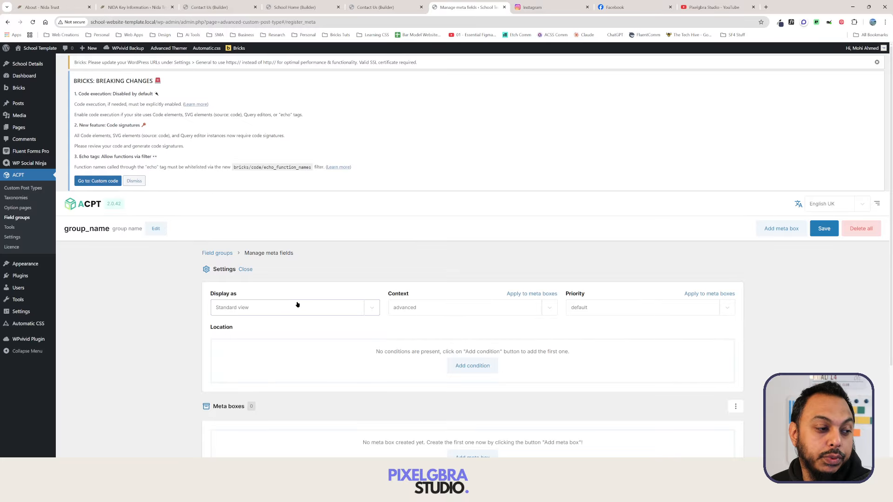
Add a location rule Option page equal to Contact Info, and add a meta box.
click(475, 365)
scroll(418, 367, down, 3)
click(326, 275)
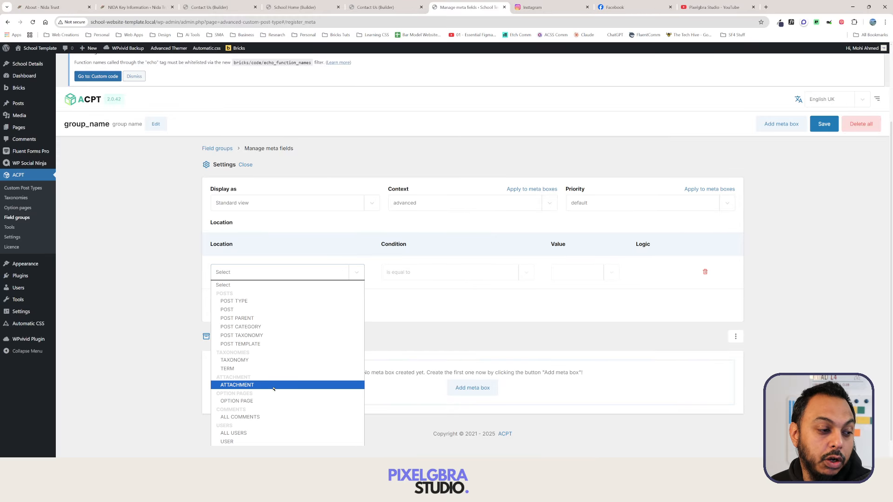
click(273, 403)
click(523, 265)
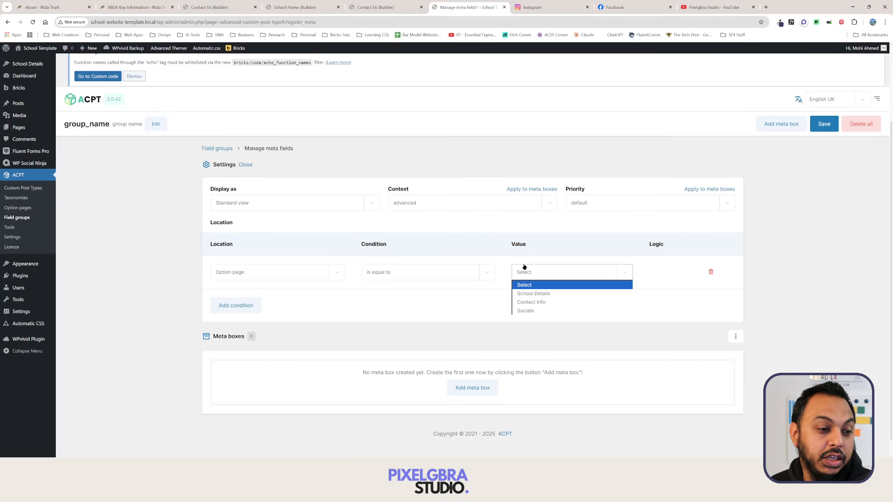
click(558, 302)
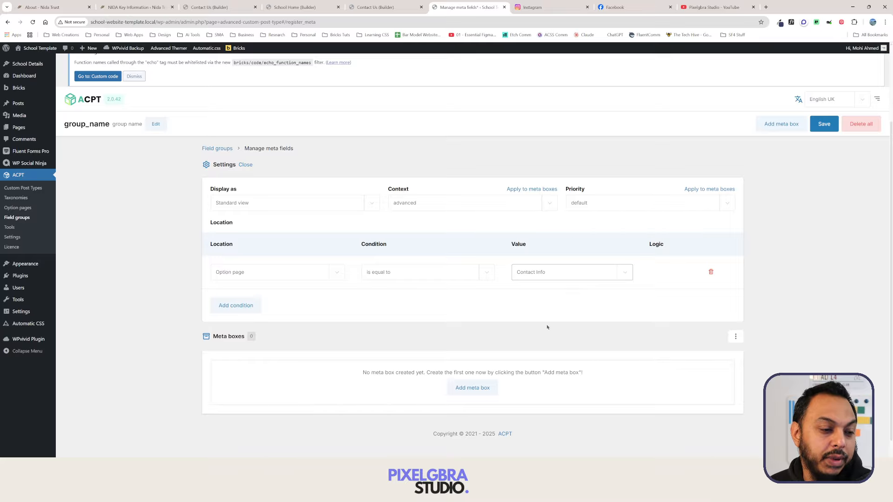
click(472, 387)
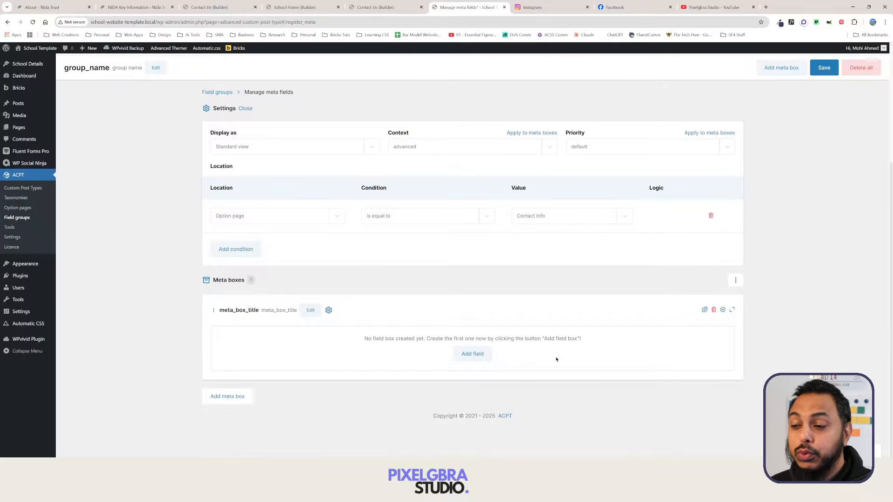
Add an 'Address' field of type Textarea to the meta box, plus a second blank field.
click(481, 357)
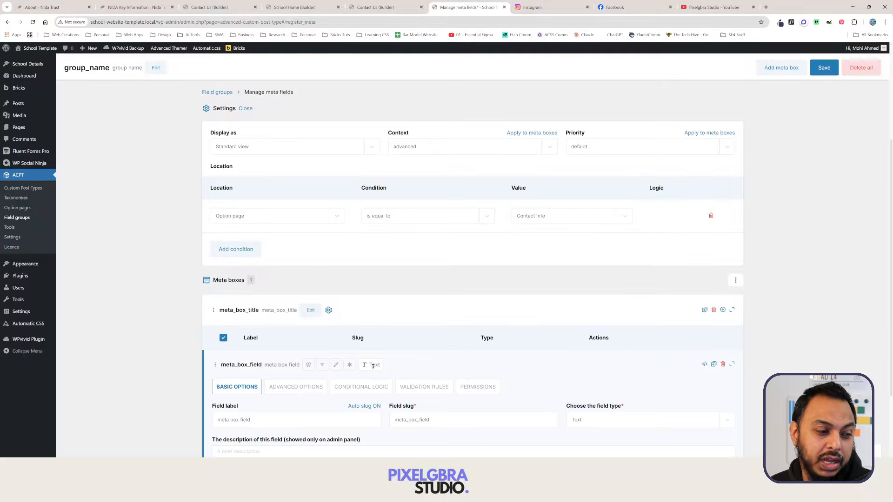
click(384, 7)
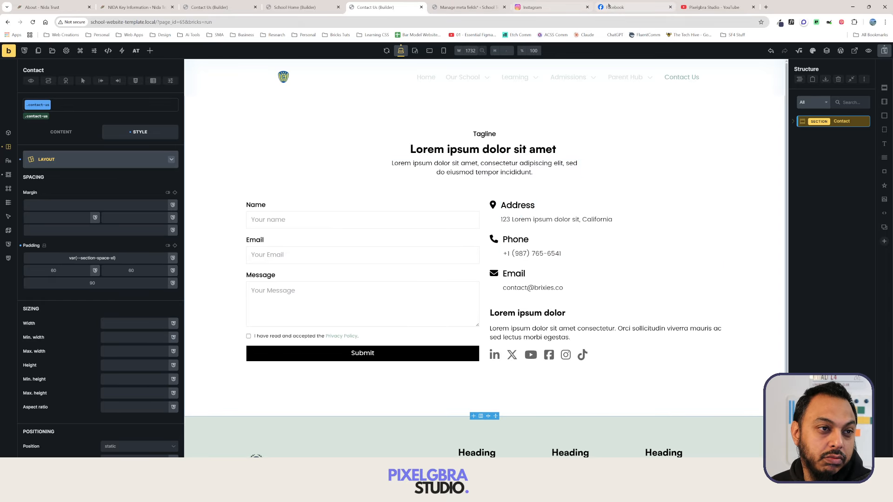
click(484, 8)
scroll(468, 265, down, 3)
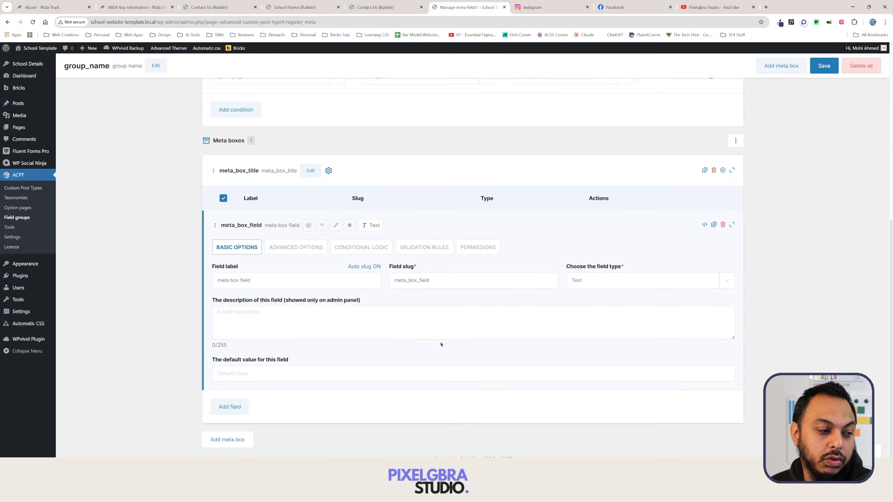
click(300, 277)
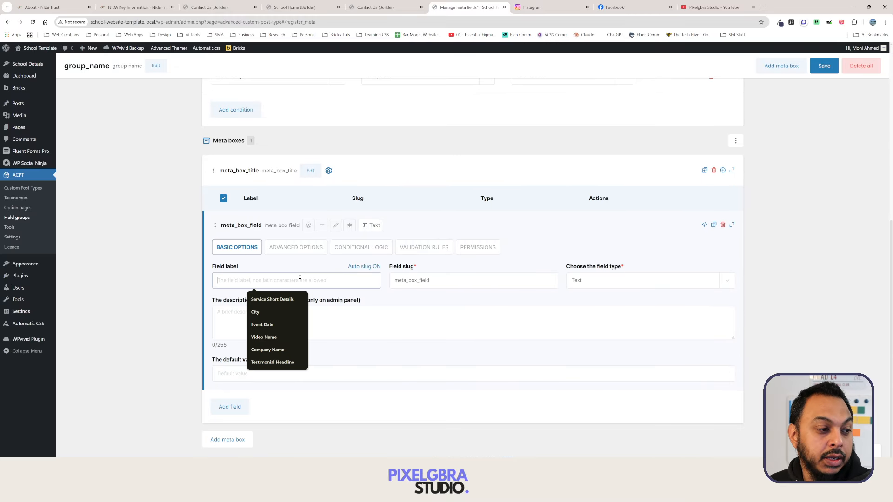
text(Address)
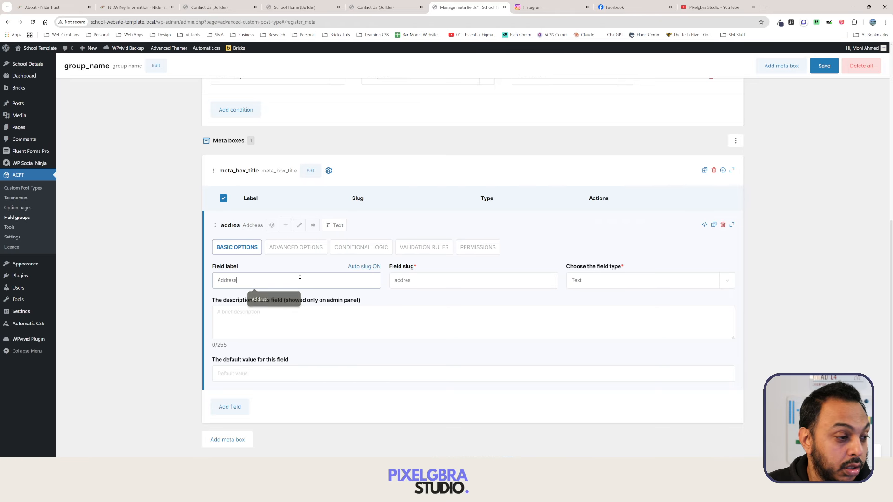
click(604, 280)
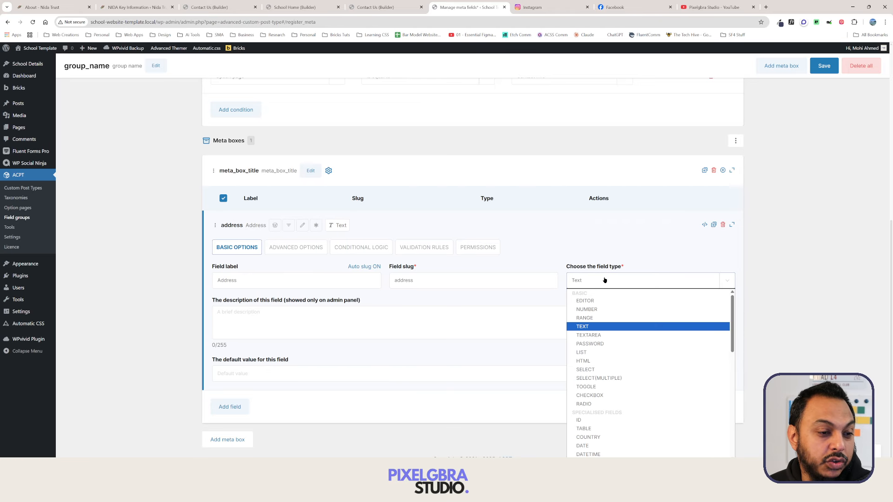
click(607, 334)
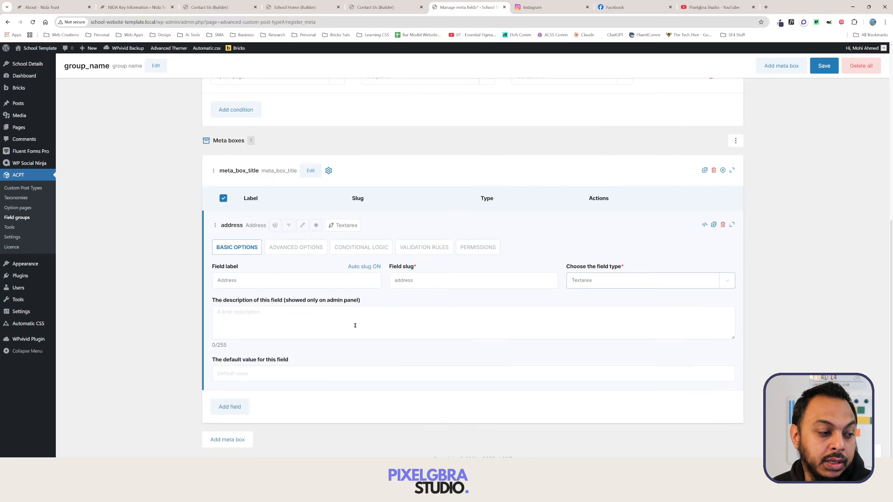
click(229, 406)
scroll(339, 365, down, 2)
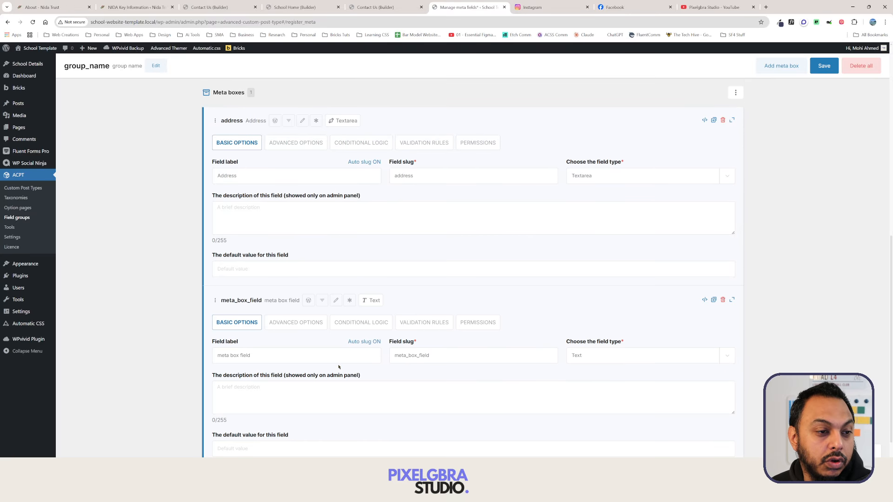
Relabel the second field 'email address', correcting the typos.
triple_click(279, 358)
key(BackSpace)
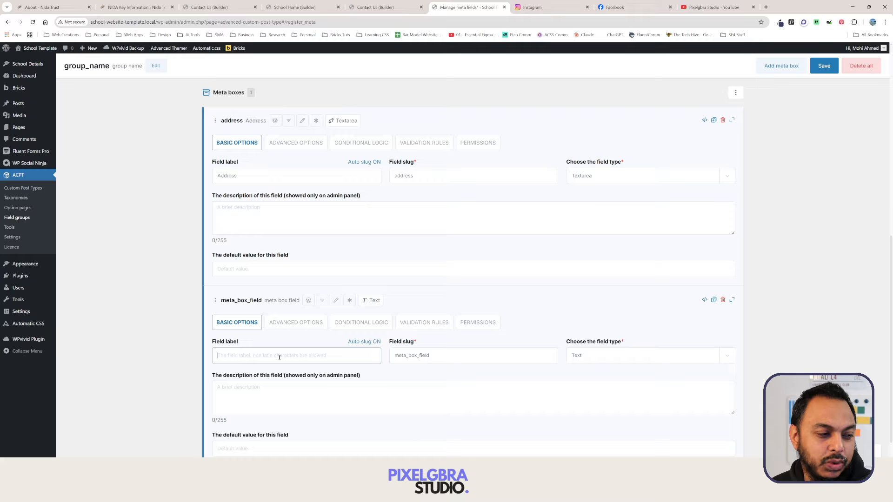
text(email)
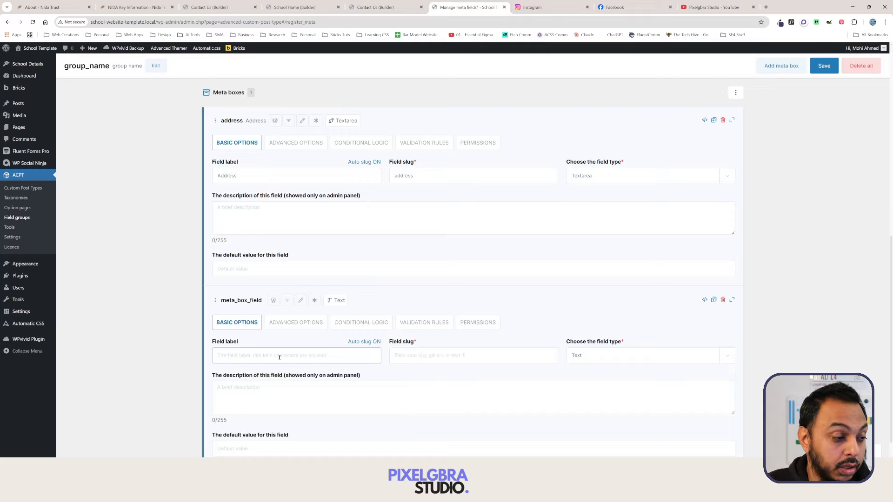
text( adr)
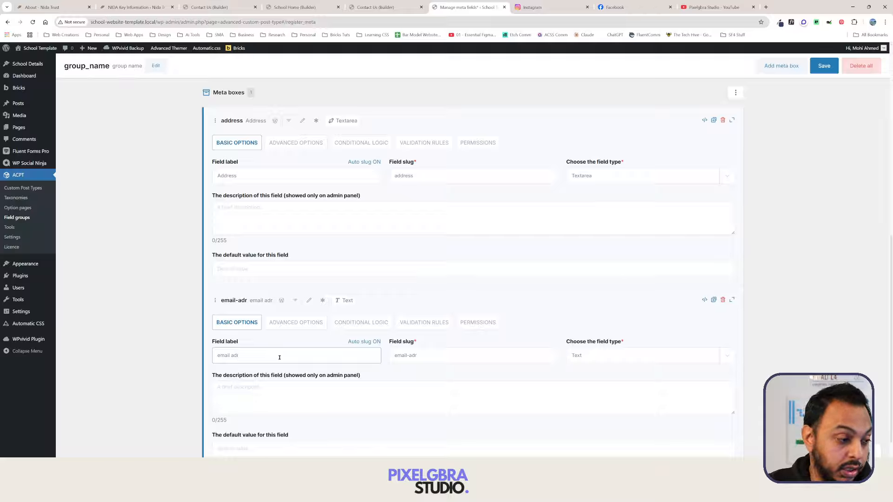
key(BackSpace)
text(dere)
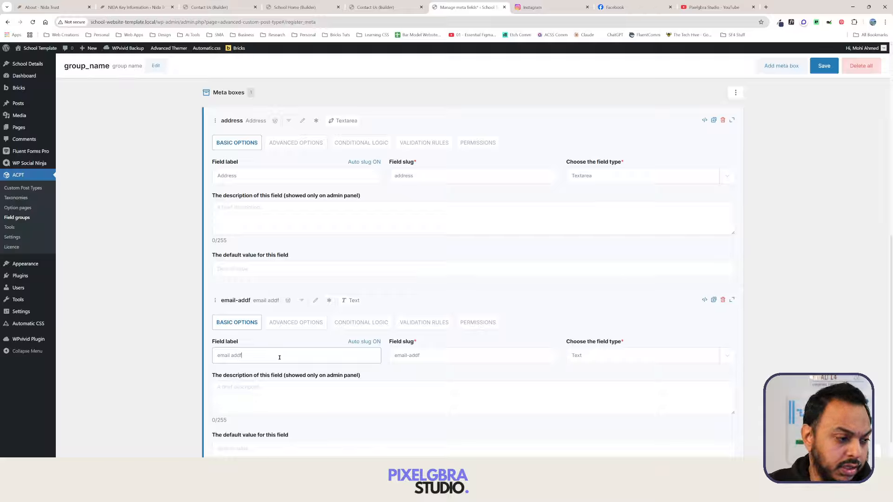
key(BackSpace)
key(BackSpace)
key(BackSpace)
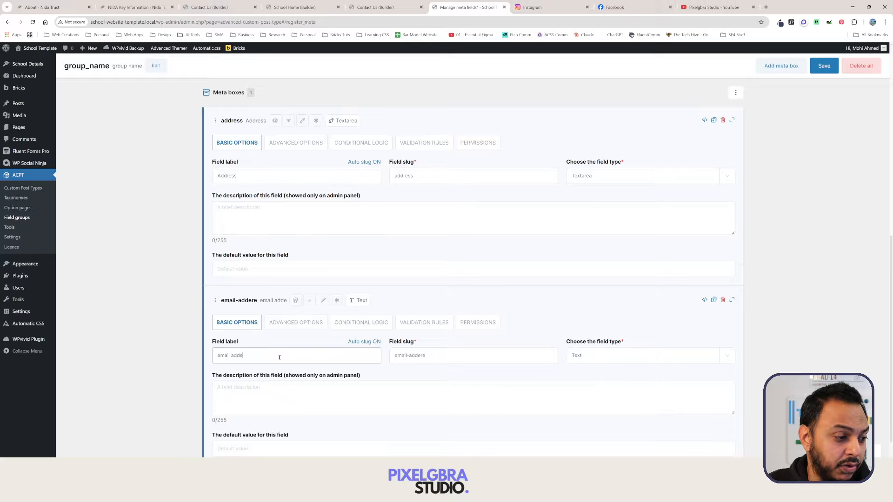
text(ress)
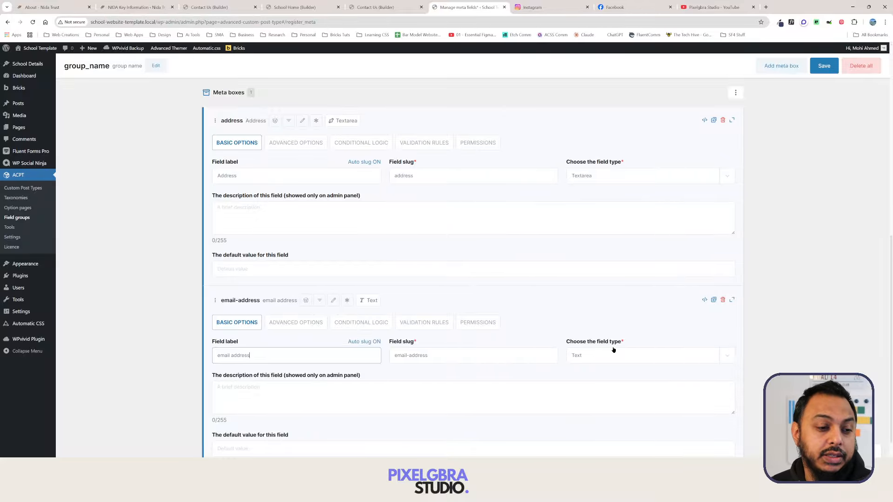
Leave email address's type unchanged and add a third field, clearing its default label.
click(613, 353)
scroll(612, 343, down, 1)
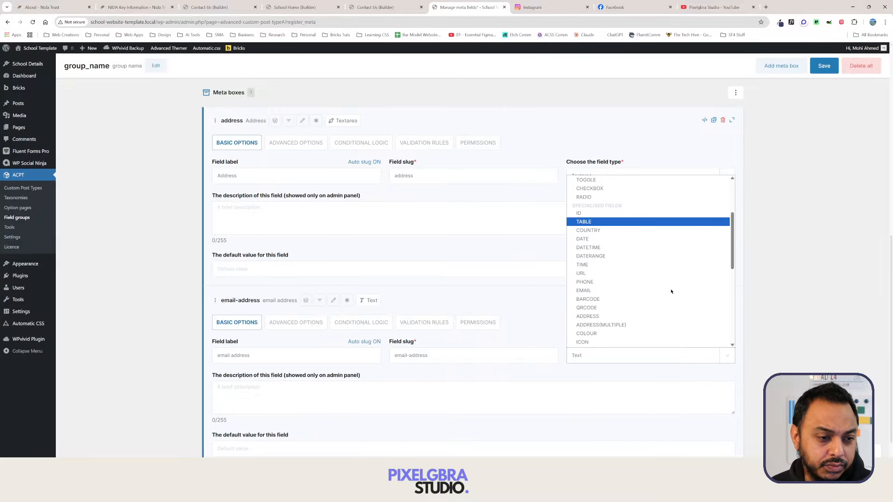
click(794, 303)
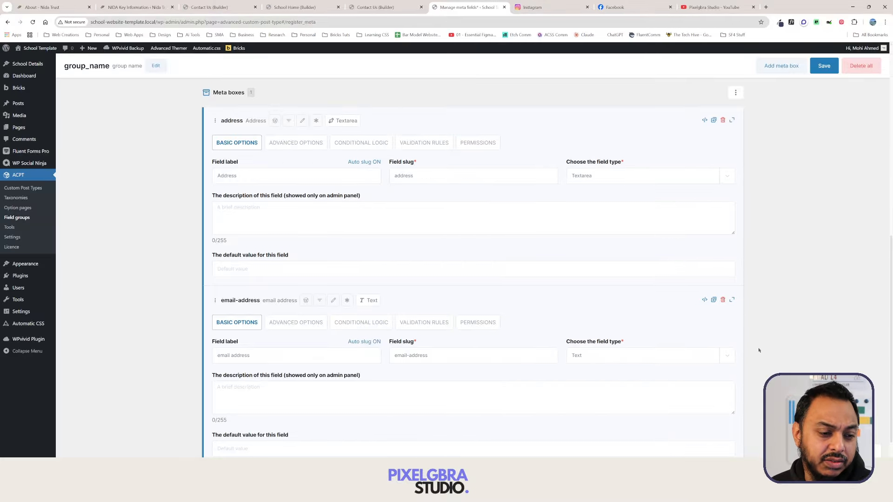
scroll(759, 350, down, 3)
click(229, 413)
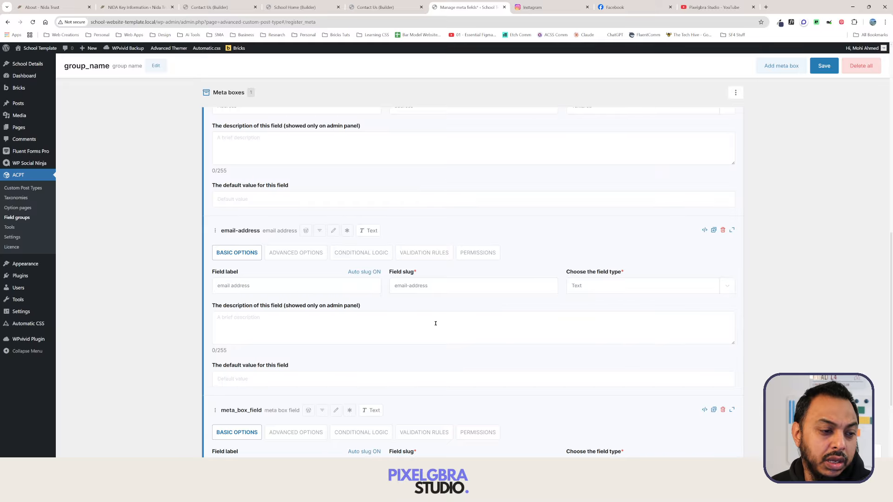
scroll(435, 323, down, 3)
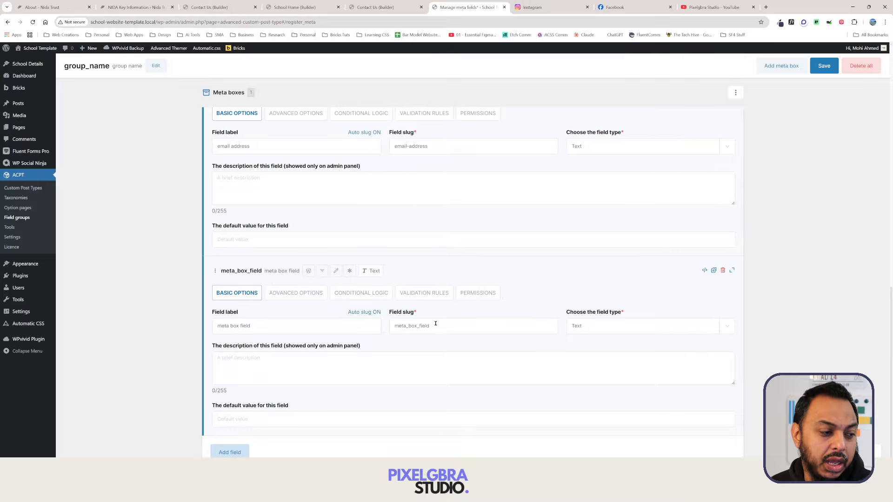
click(348, 330)
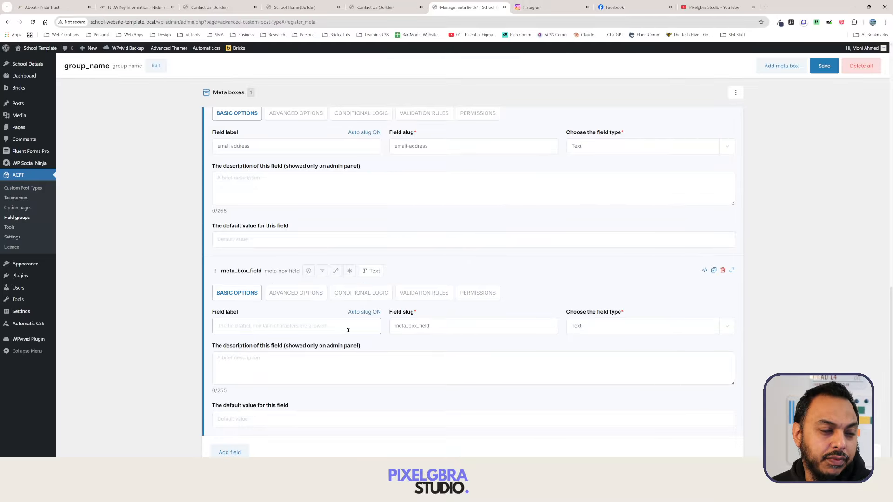
Label the new field 'Phone Number' and make it a Phone type field.
click(372, 7)
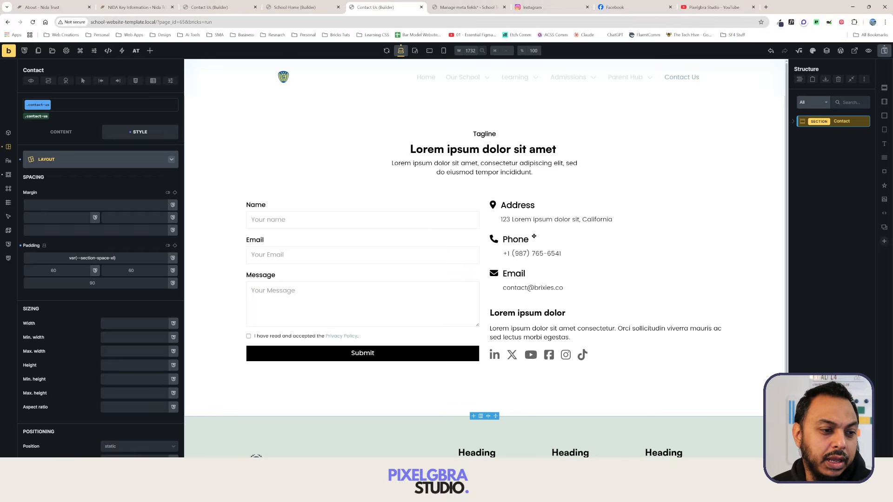
click(459, 5)
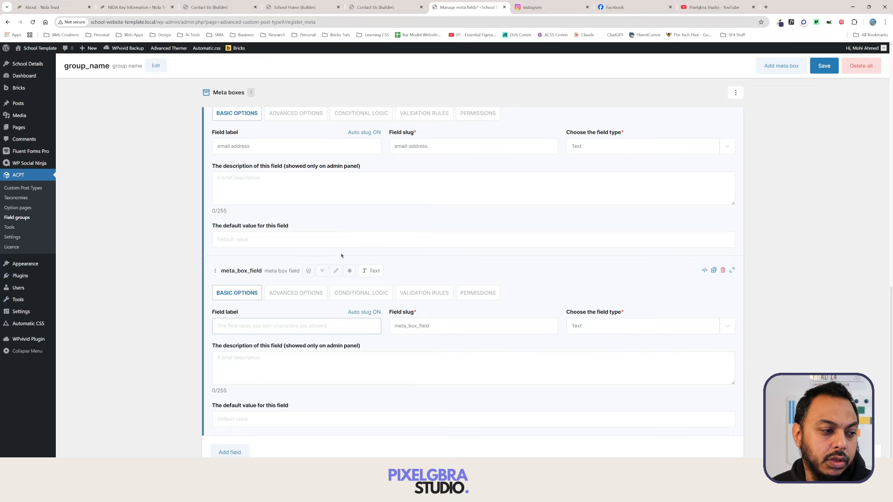
text(Phone)
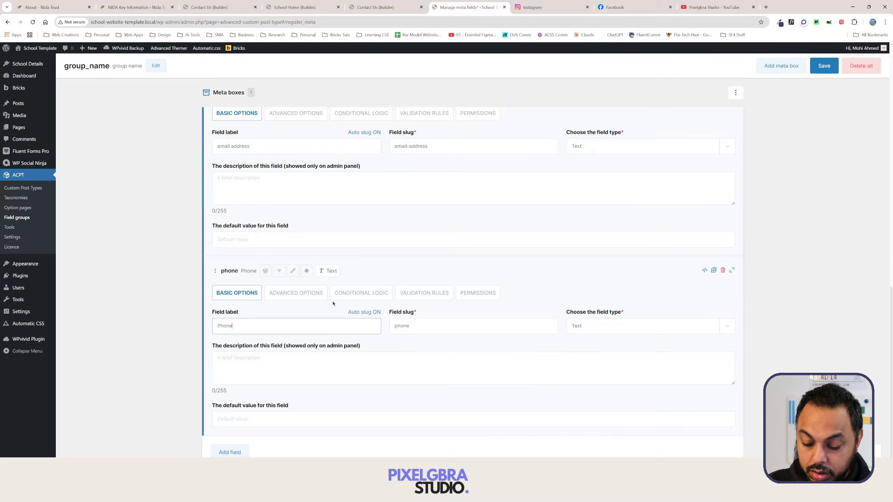
text( Number)
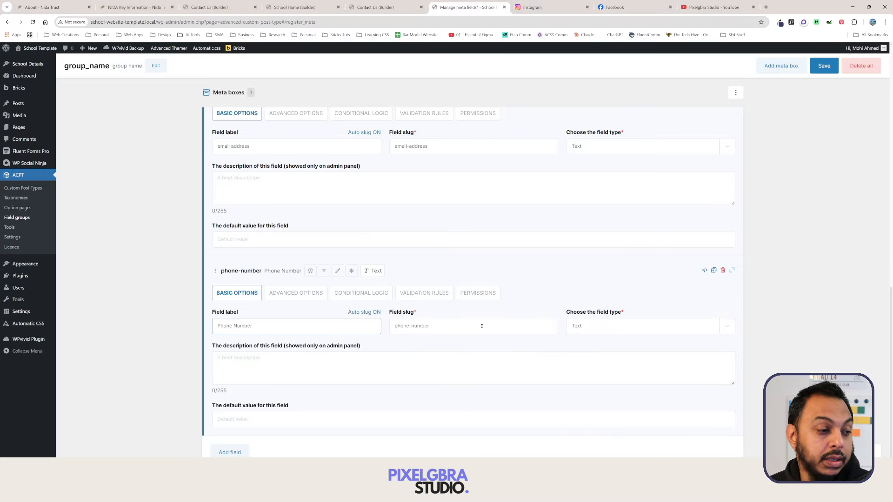
click(594, 327)
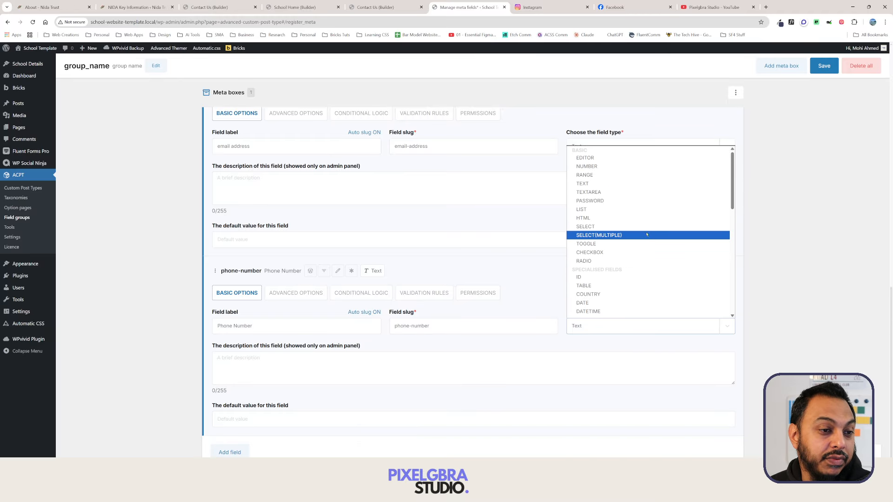
scroll(604, 223, down, 3)
click(613, 276)
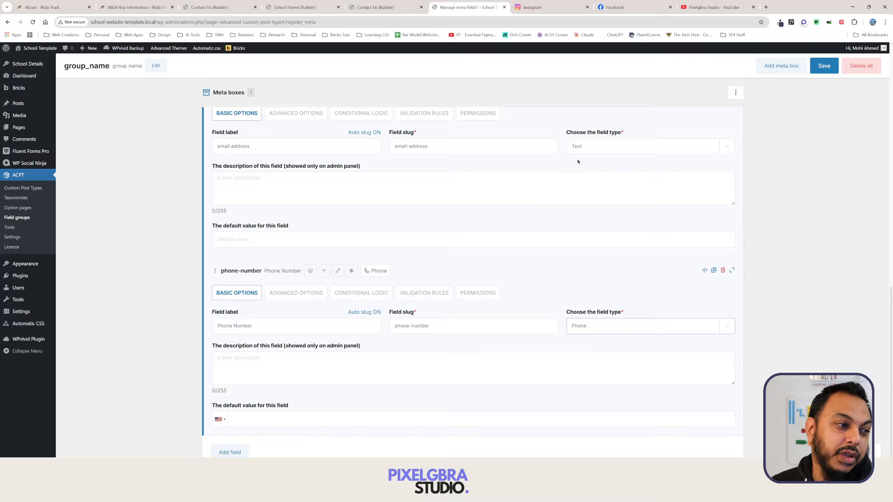
Change the email address field to Email type and save the field group.
click(616, 148)
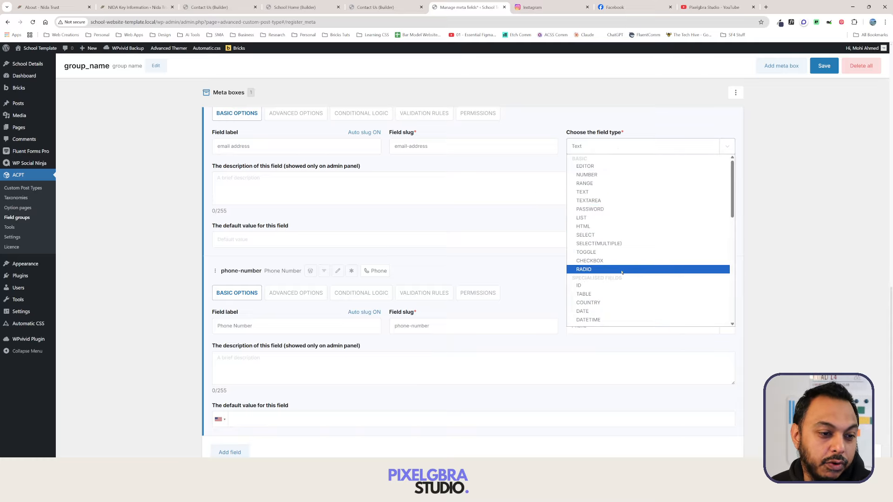
scroll(621, 273, down, 3)
scroll(621, 272, up, 3)
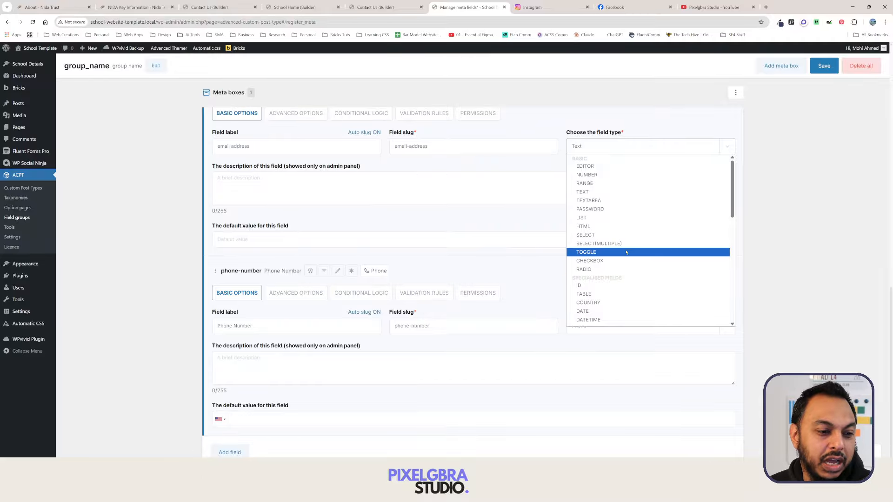
scroll(626, 252, down, 2)
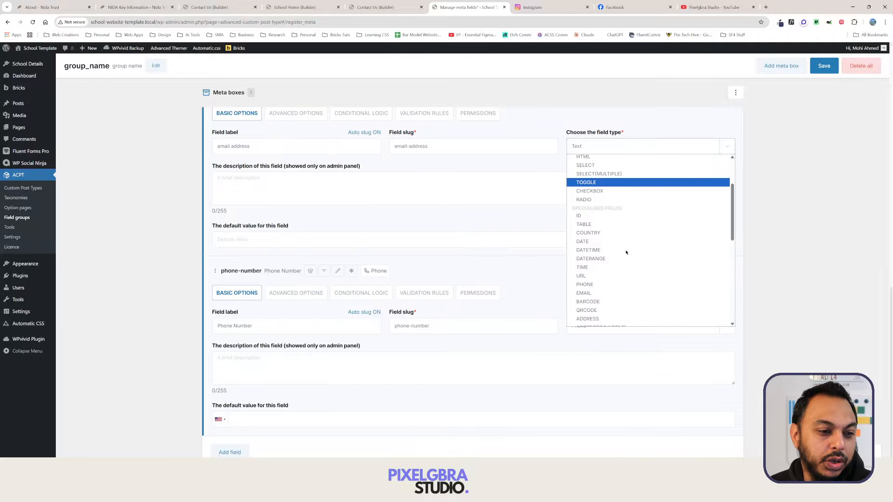
click(624, 294)
scroll(656, 302, up, 4)
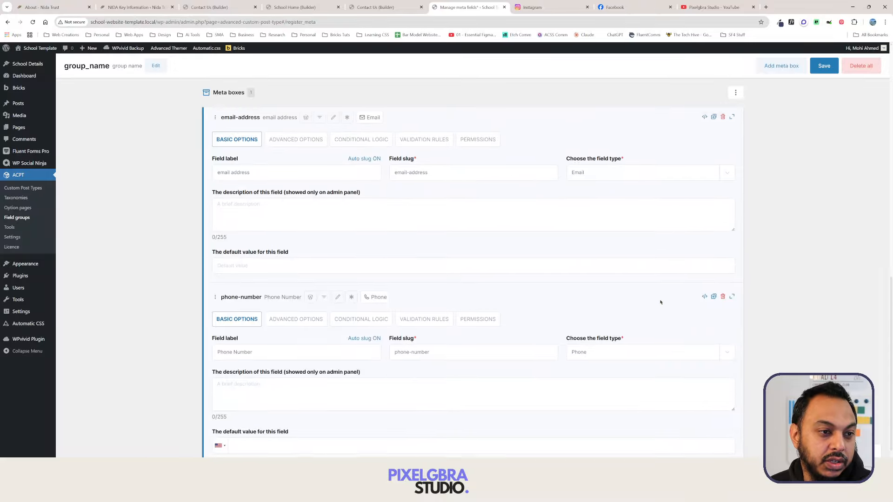
scroll(484, 213, up, 3)
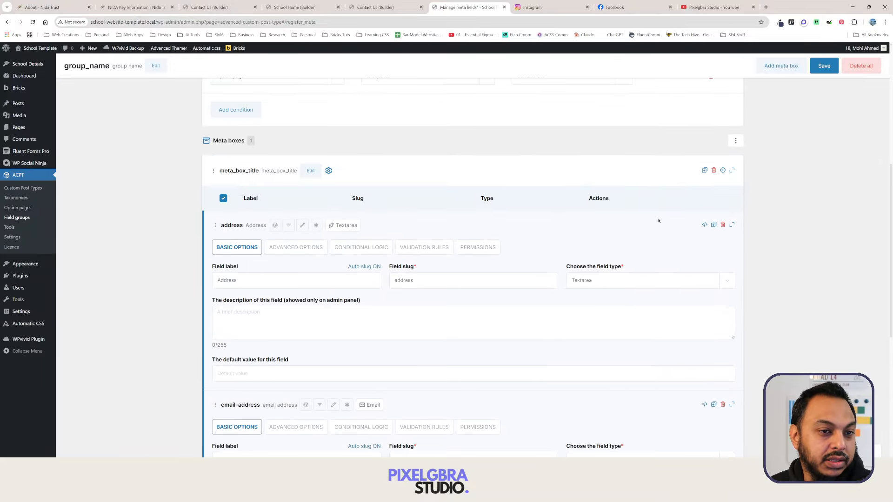
click(823, 66)
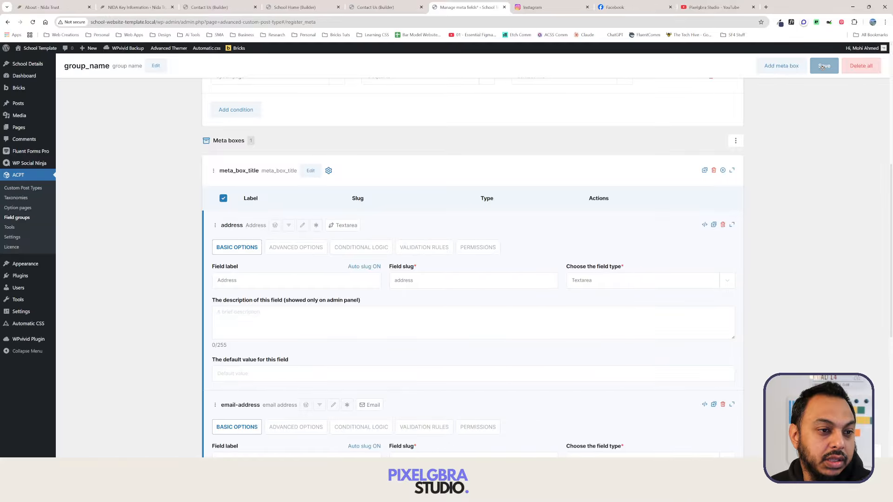
On the Contact Info options page, set the phone country to United Kingdom (+44).
mouse_move(40, 68)
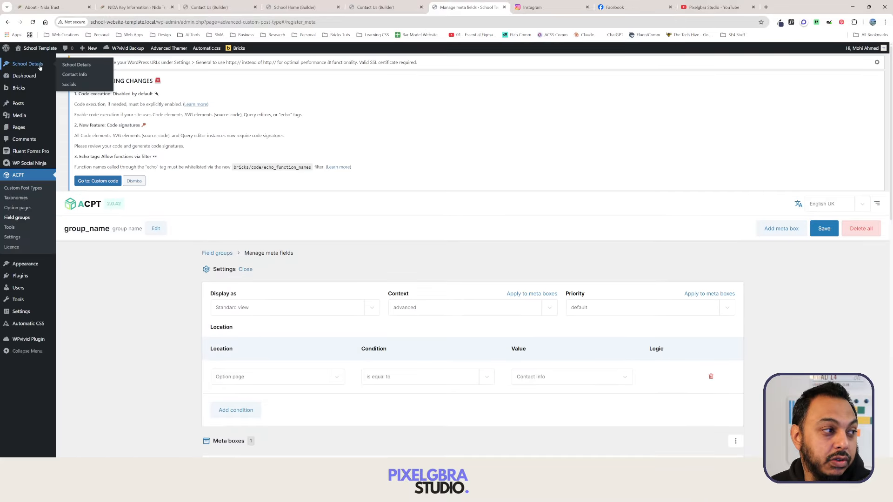
click(83, 77)
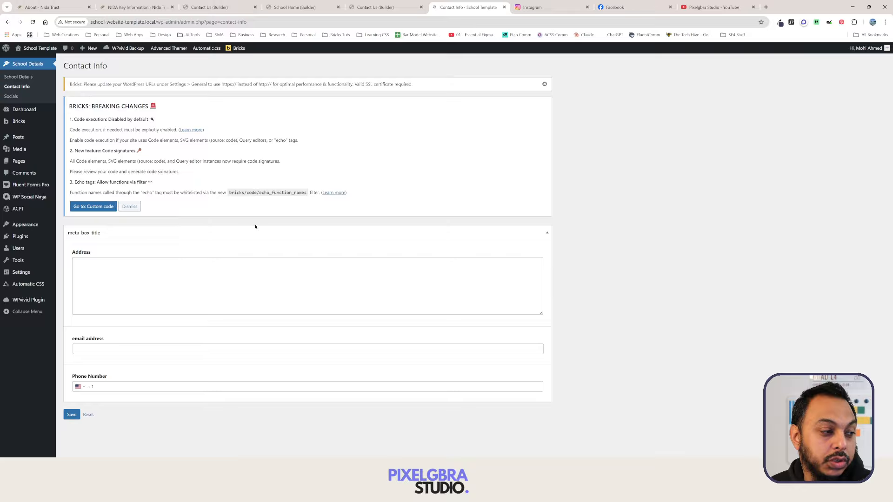
click(280, 293)
click(251, 349)
click(255, 387)
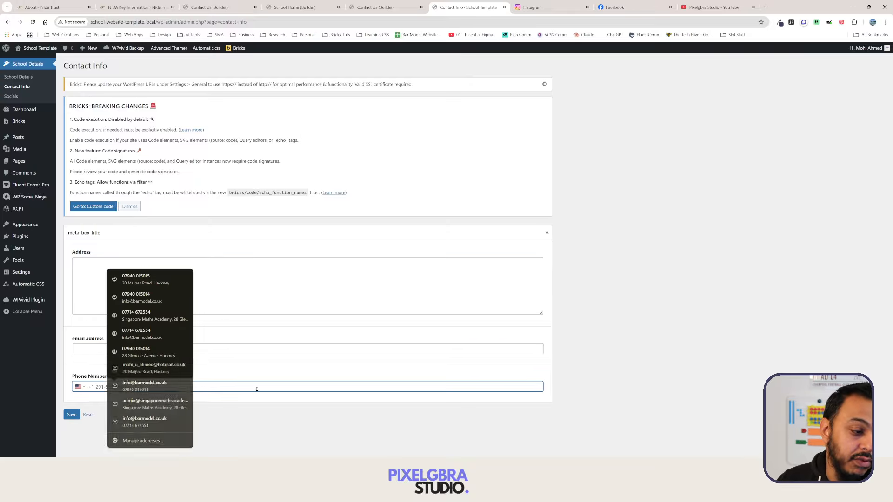
click(80, 387)
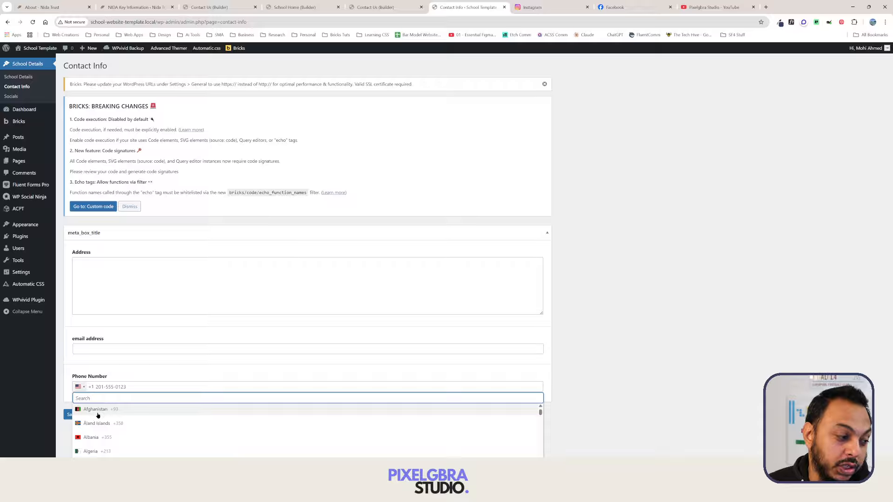
text(u)
key(BackSpace)
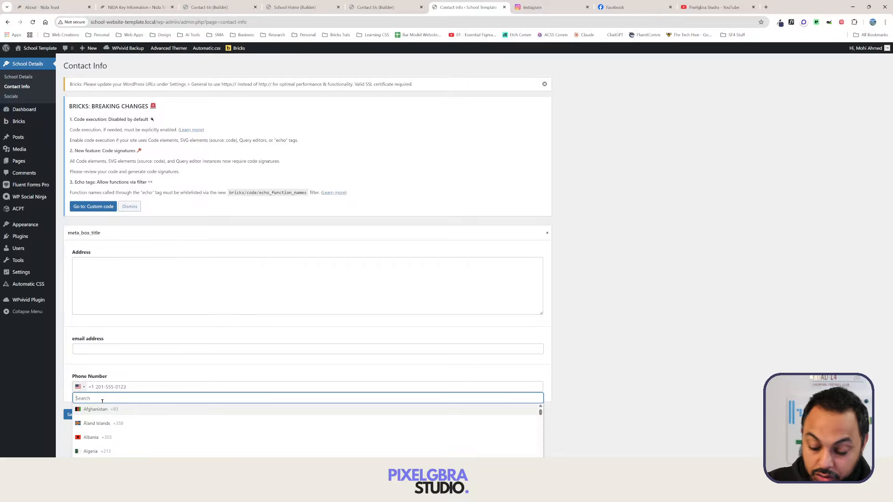
text(unit)
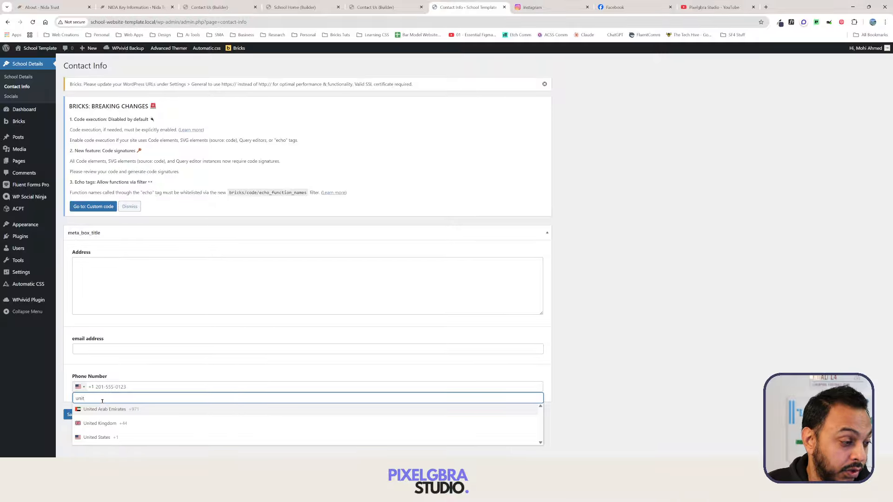
key(Down)
key(Return)
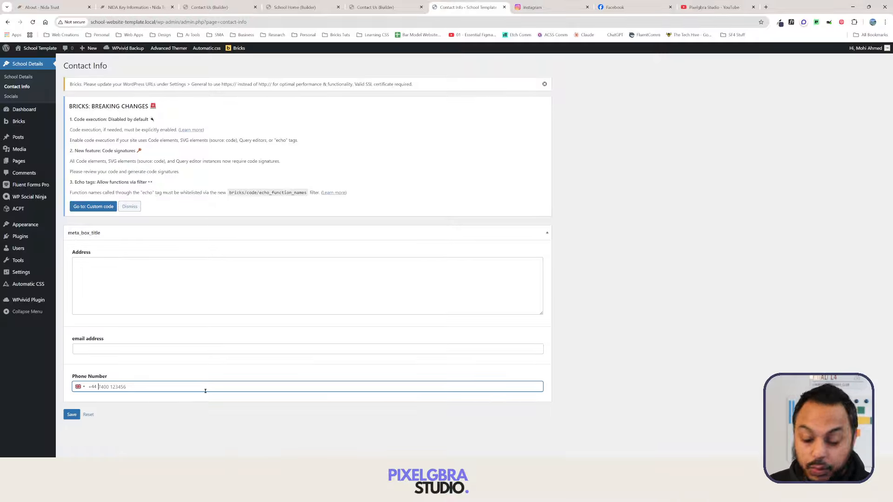
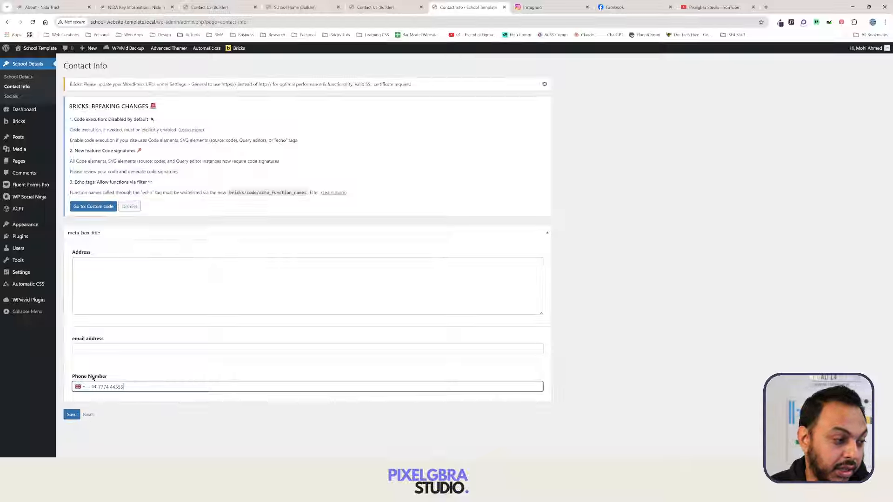
Enter a UK mobile number in the Phone Number field.
click(104, 349)
click(138, 328)
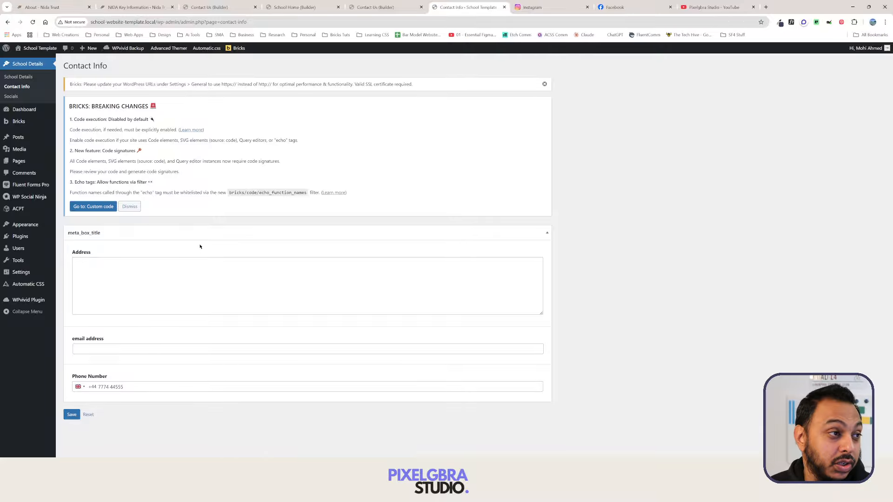
Fill in the contact's e-mail address in the email address field.
click(157, 348)
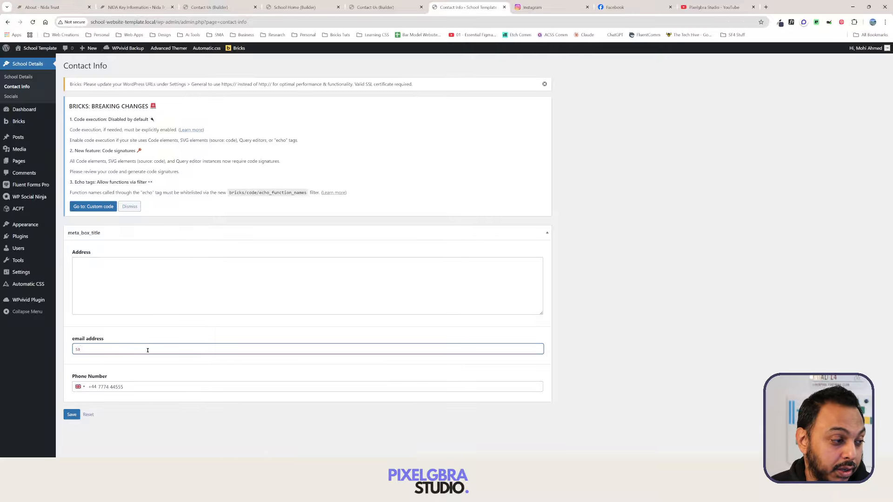
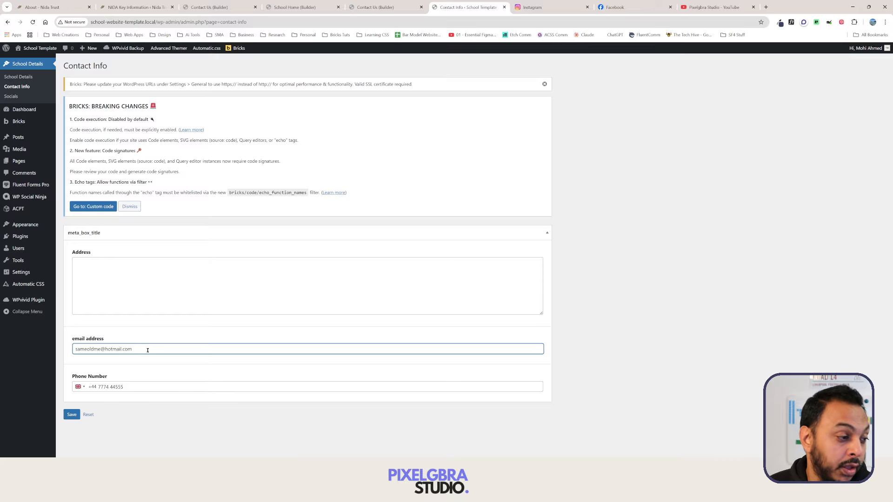
Type the first line of the street address and save the options.
click(126, 274)
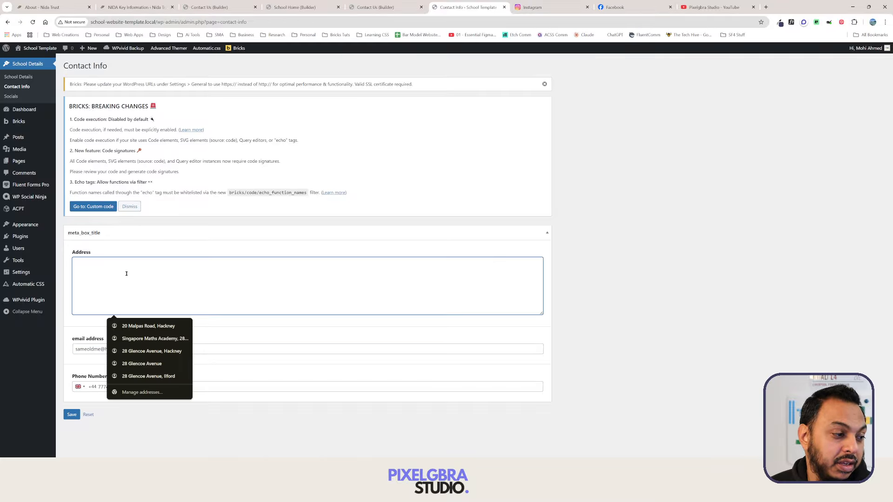
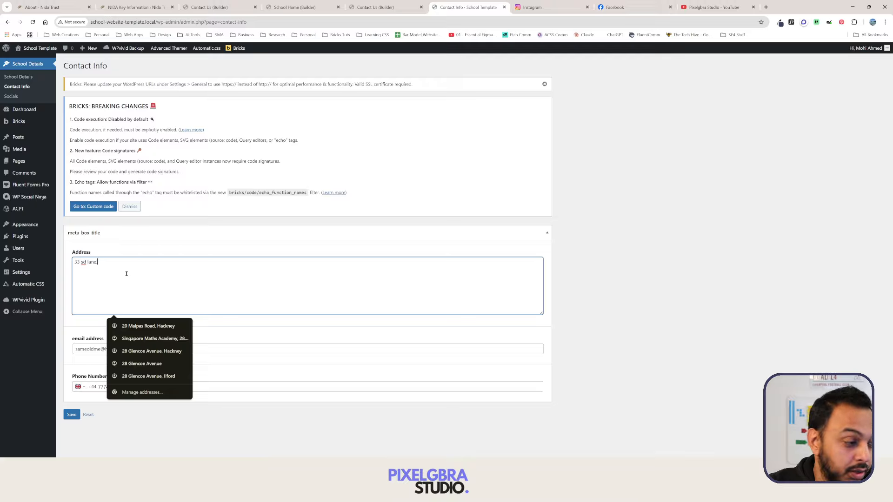
click(269, 370)
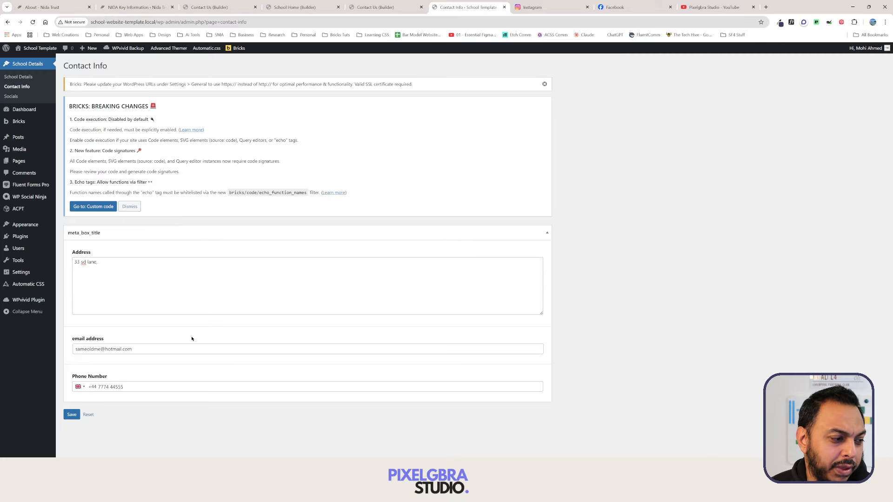
click(66, 415)
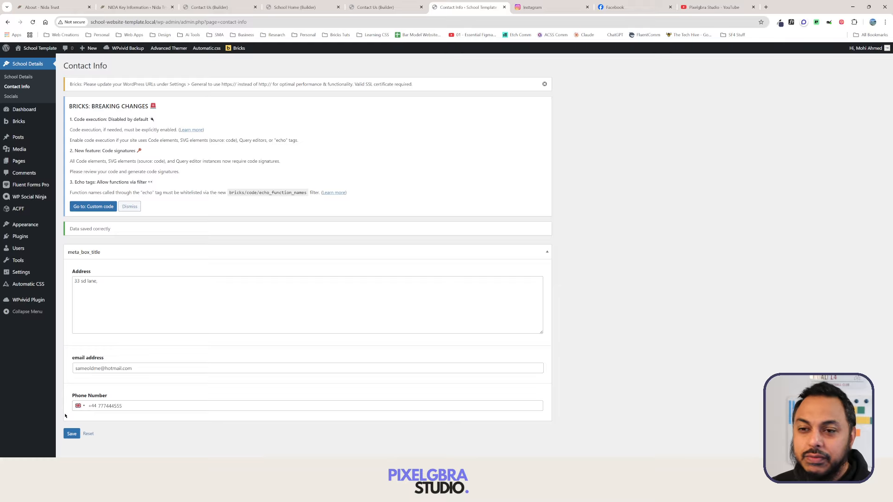
Complete the three-line address with area and postcode, fix its capitalisation, and save.
click(118, 288)
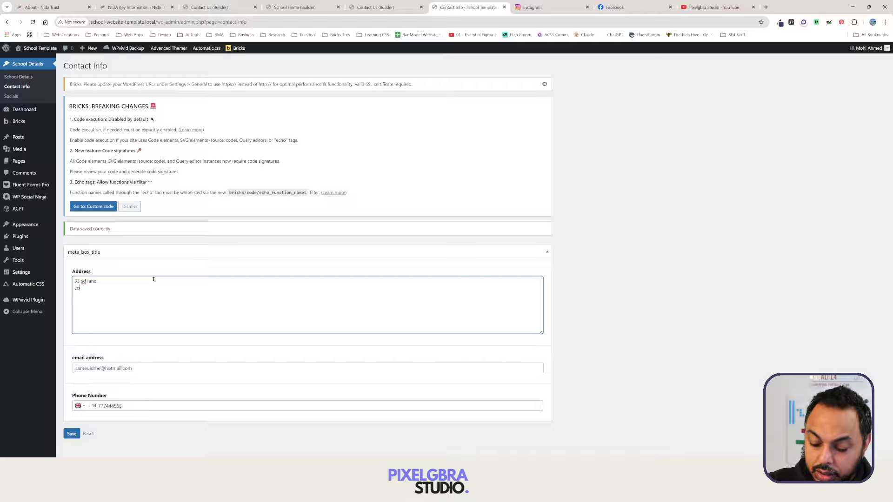
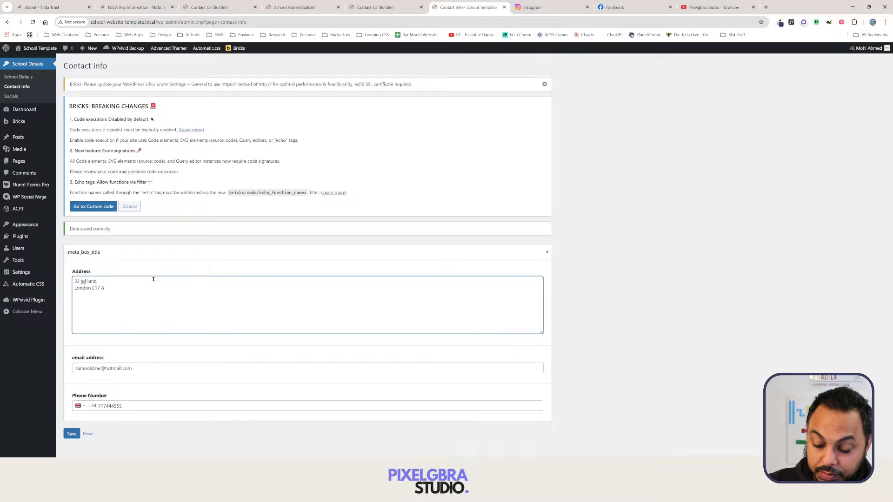
text(PA)
key(Up)
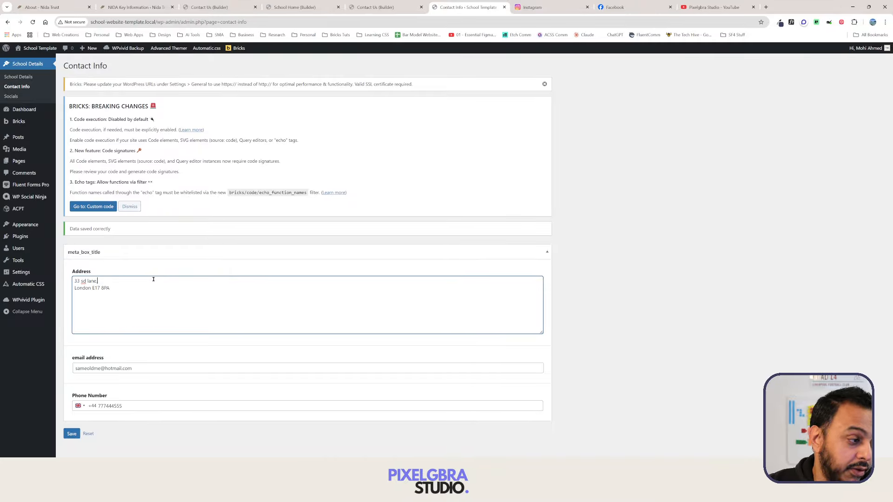
key(Return)
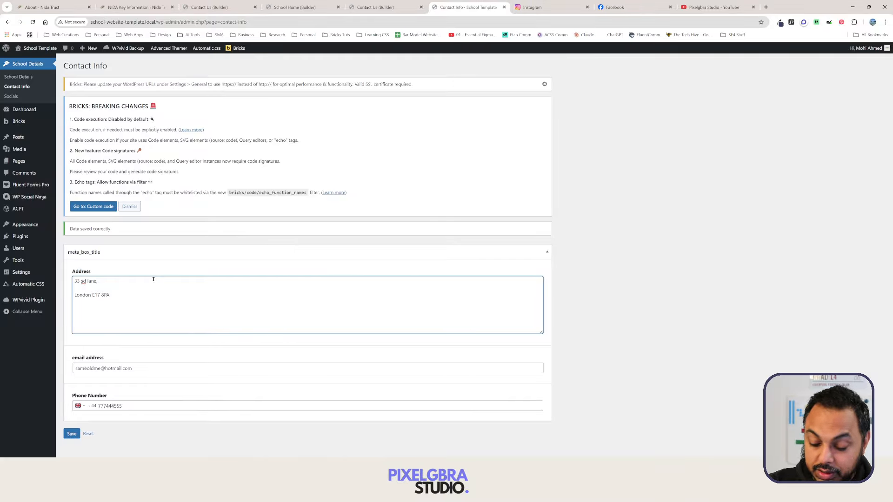
text(Walthmst)
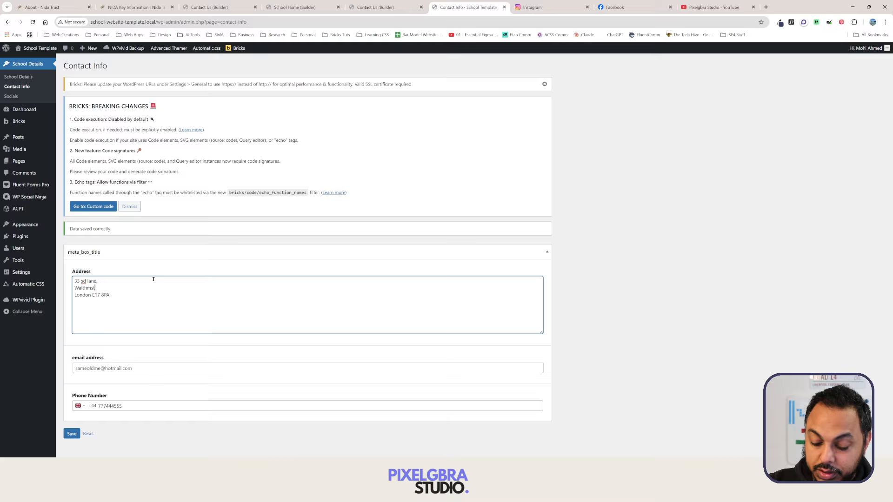
text(ow)
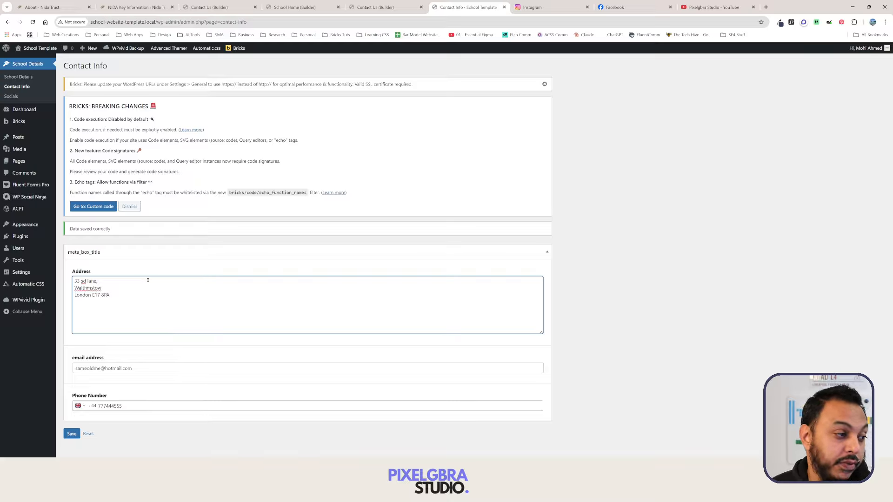
key(BackSpace)
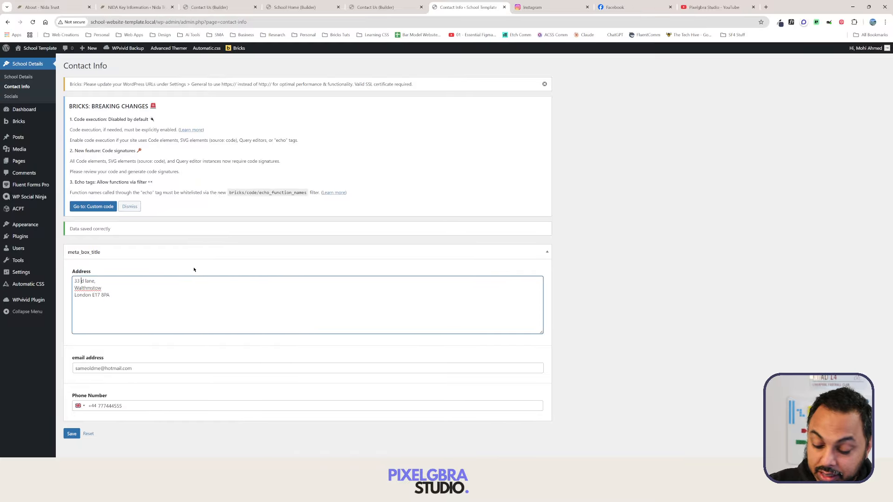
text(S)
key(BackSpace)
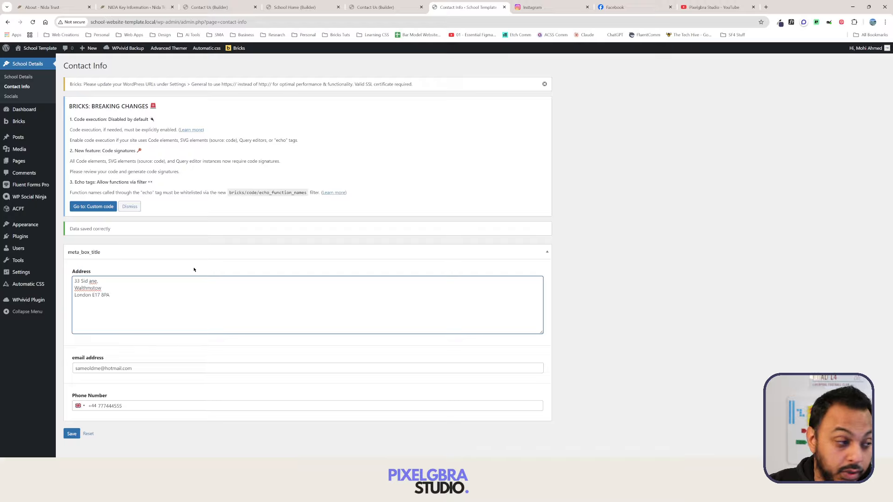
text(L)
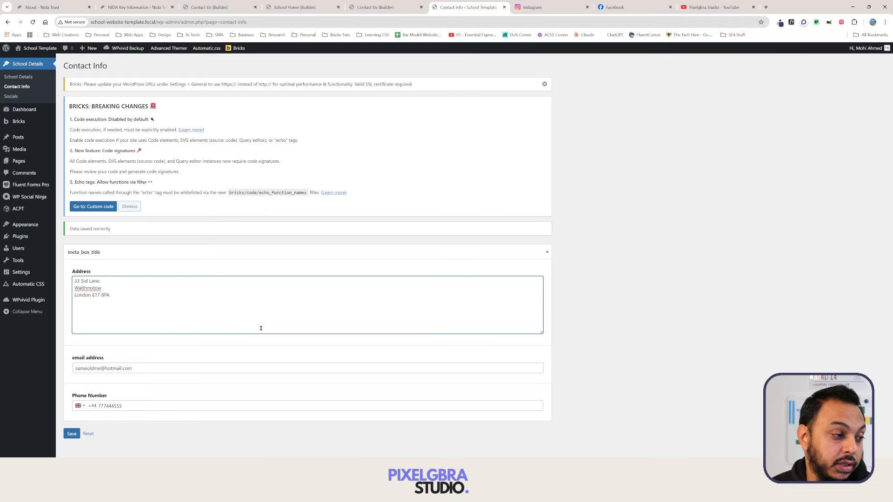
click(70, 433)
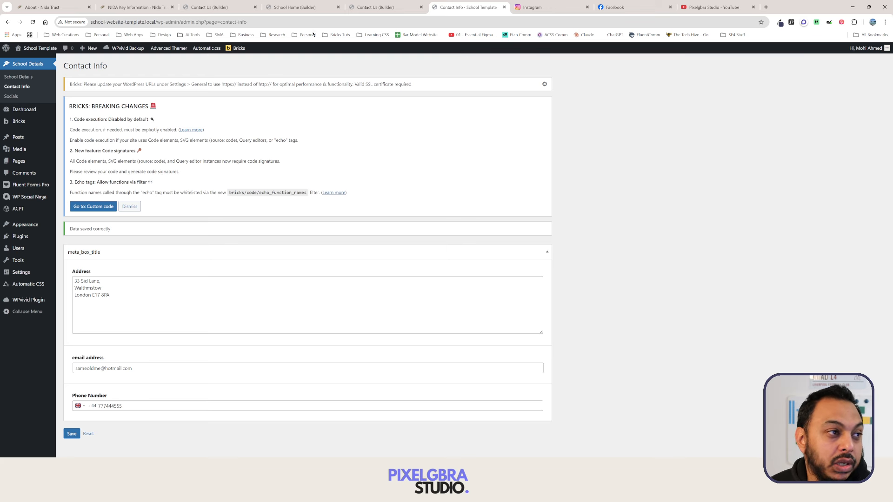
key(ctrl+shift+Tab)
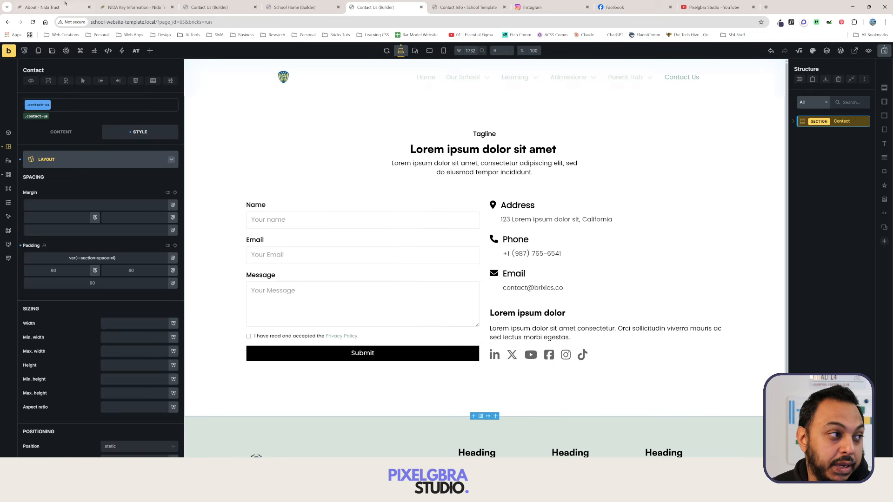
Save the Contact Us page and reload the builder to pick up the new ACPT fields.
click(32, 22)
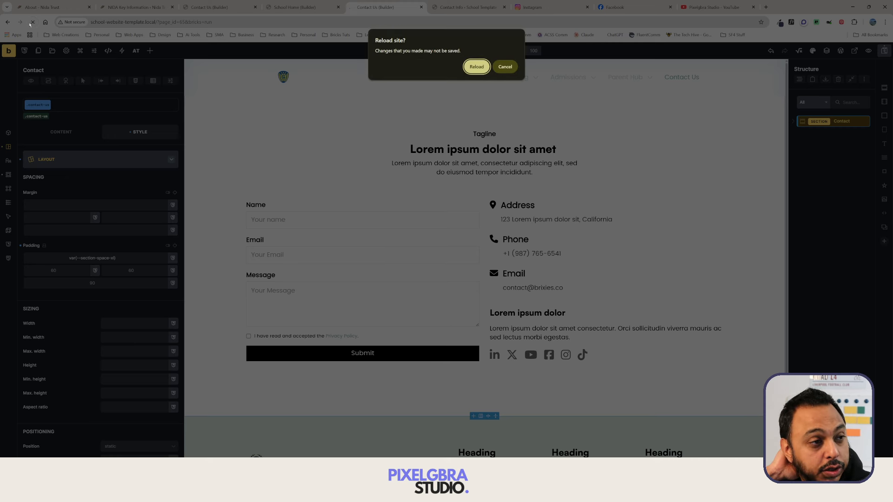
click(505, 66)
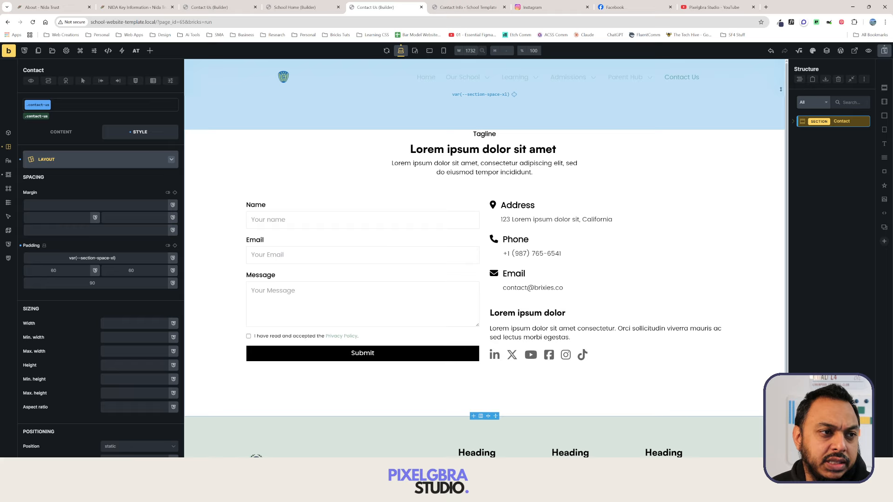
click(884, 50)
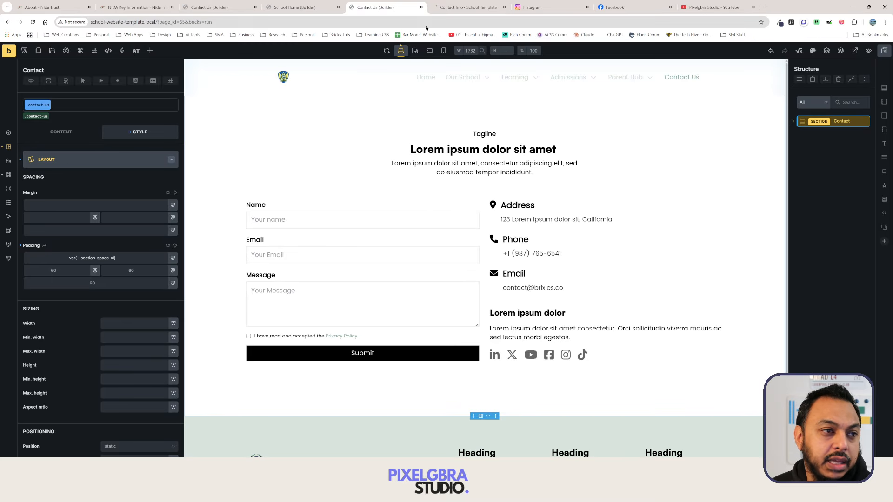
click(37, 22)
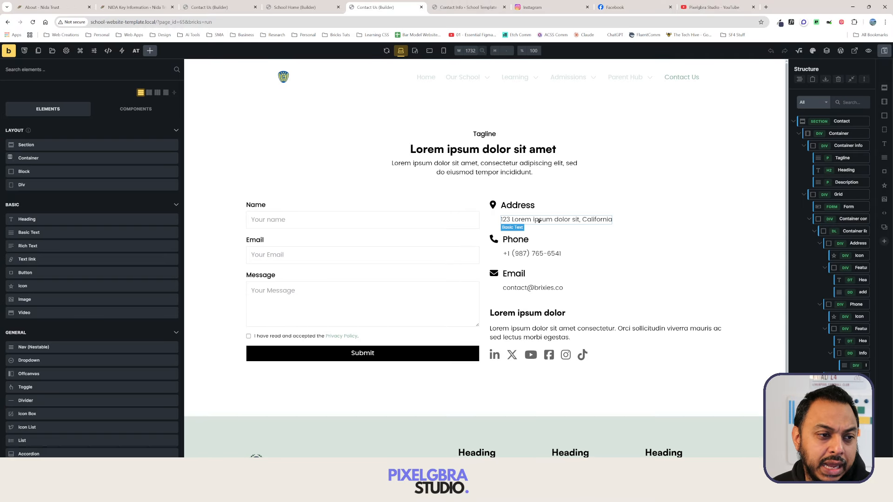
Replace the Address placeholder text with the ACPT contact-info address dynamic tag.
click(531, 220)
click(72, 178)
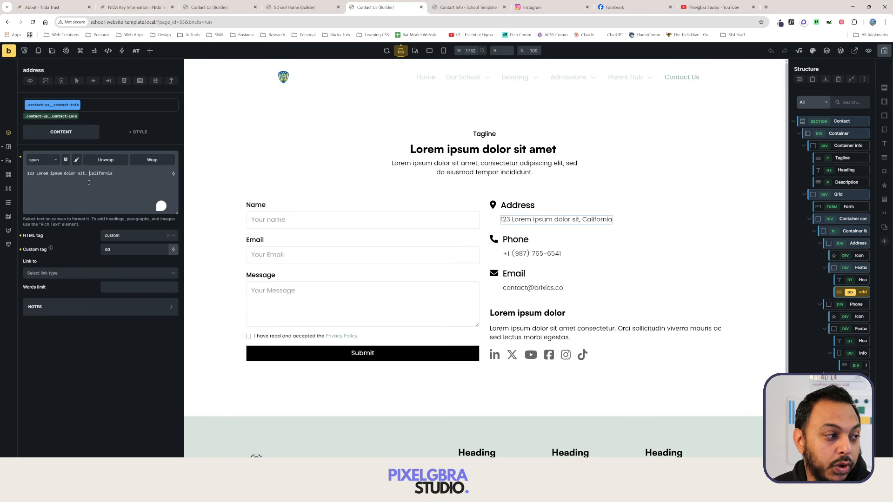
key(ctrl+a)
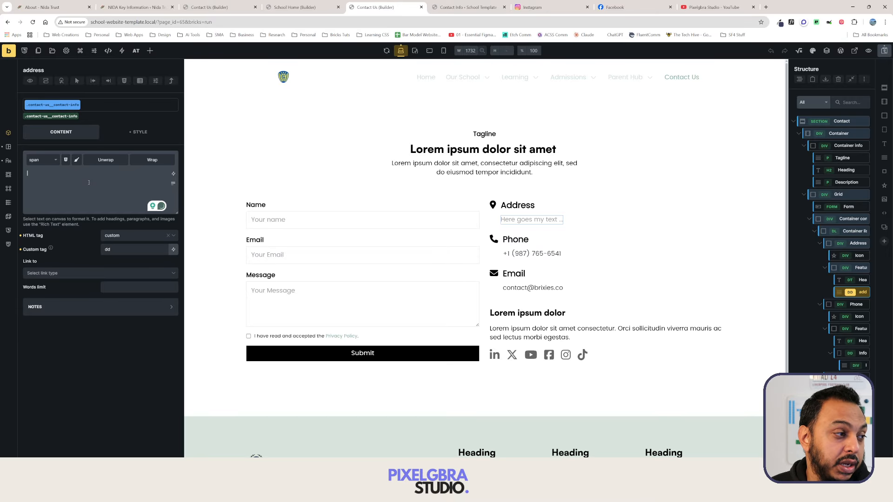
click(173, 173)
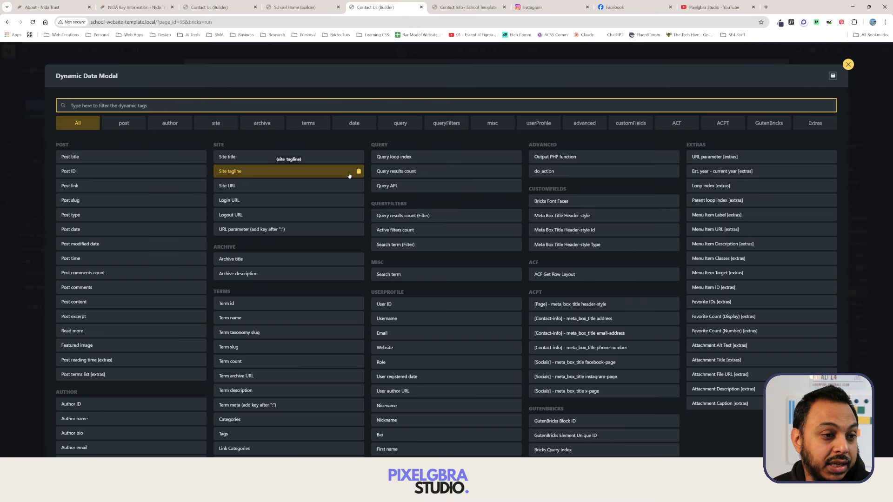
click(722, 124)
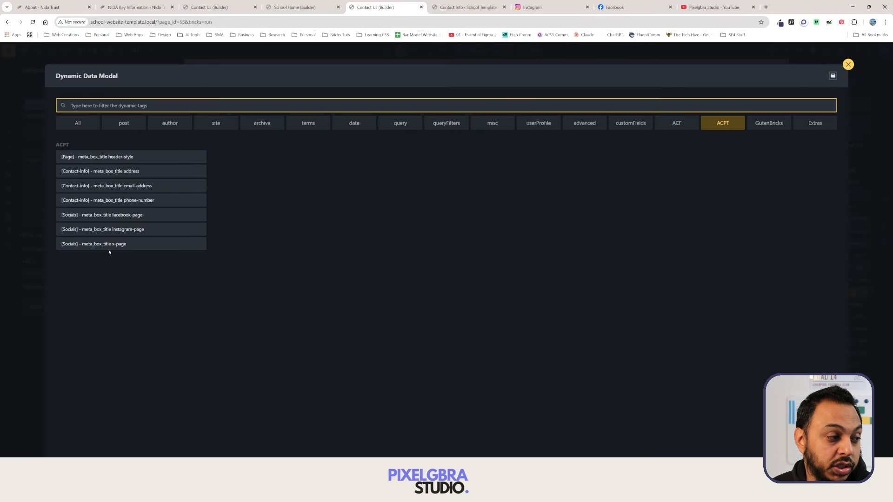
click(158, 172)
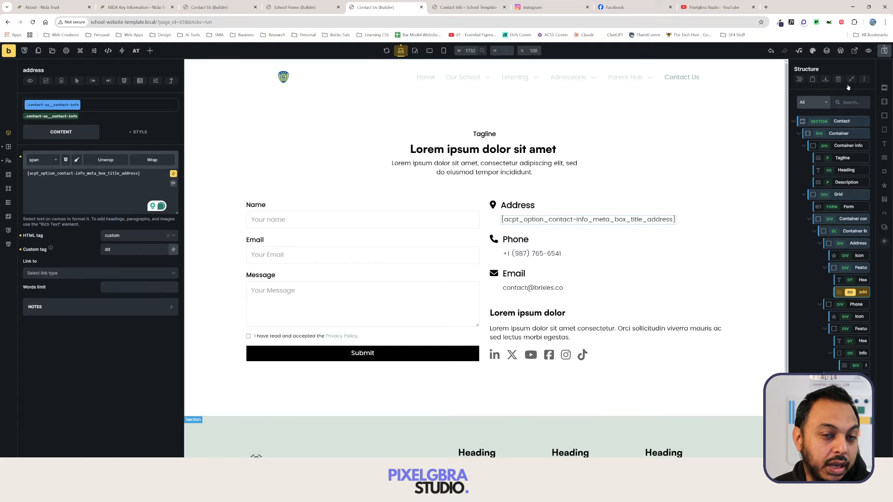
Check the saved three-line address on the frontend, then return to the builder.
click(858, 53)
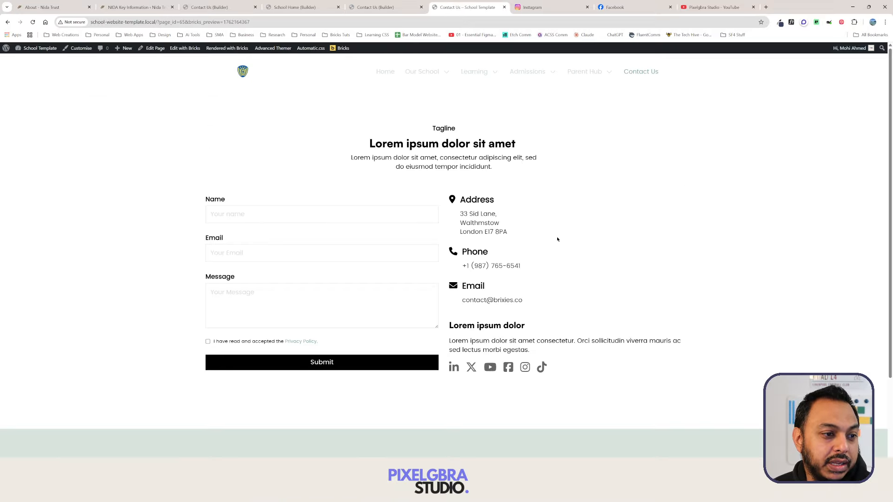
drag(461, 215, 516, 233)
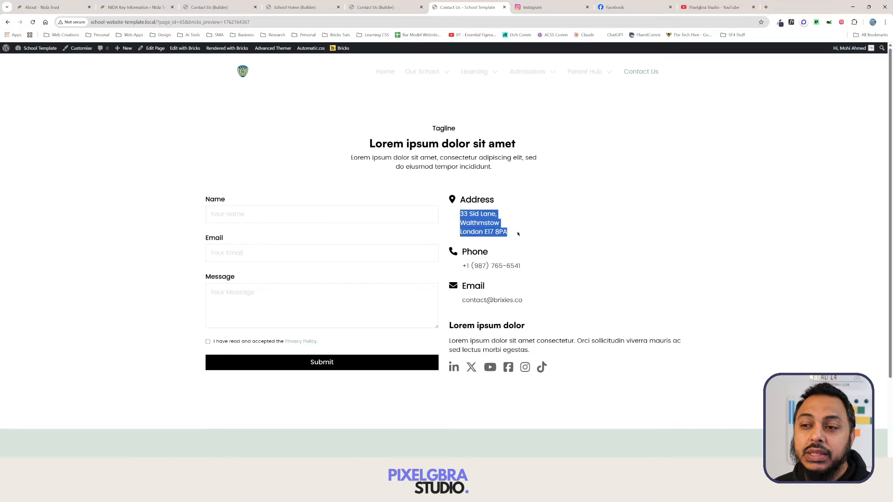
click(559, 231)
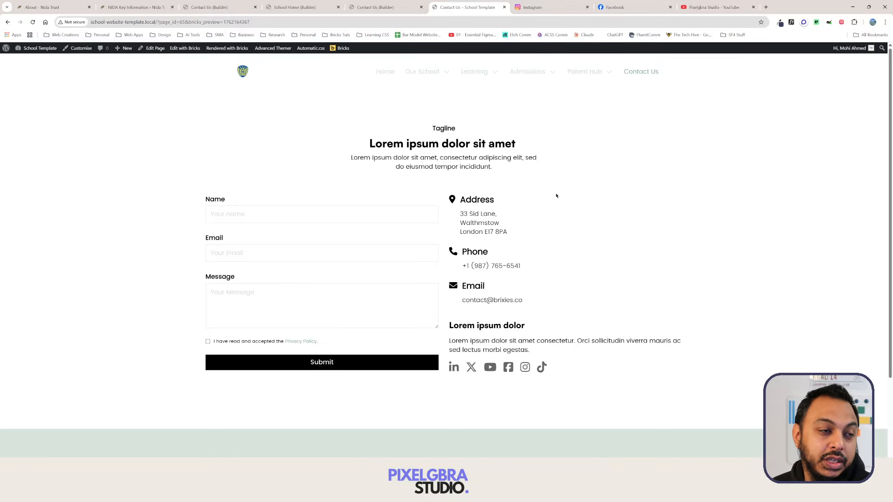
click(372, 8)
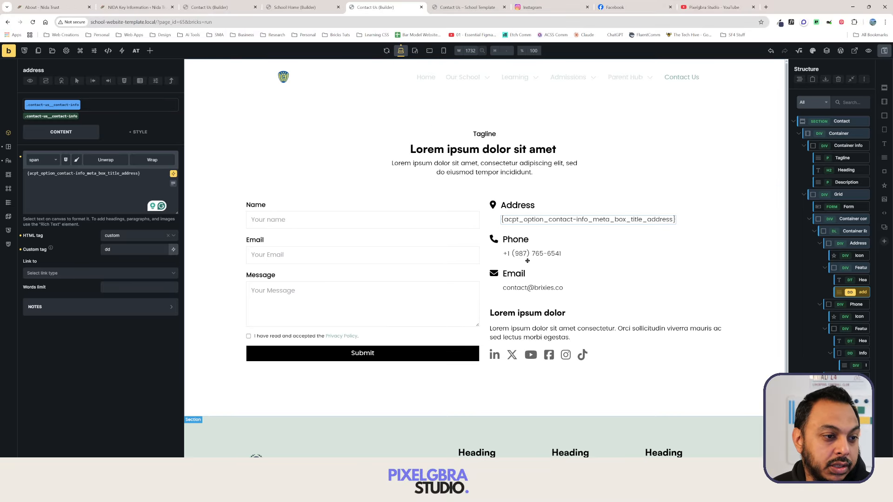
Bind the Phone text to the ACPT contact-info phone-number dynamic tag.
click(65, 186)
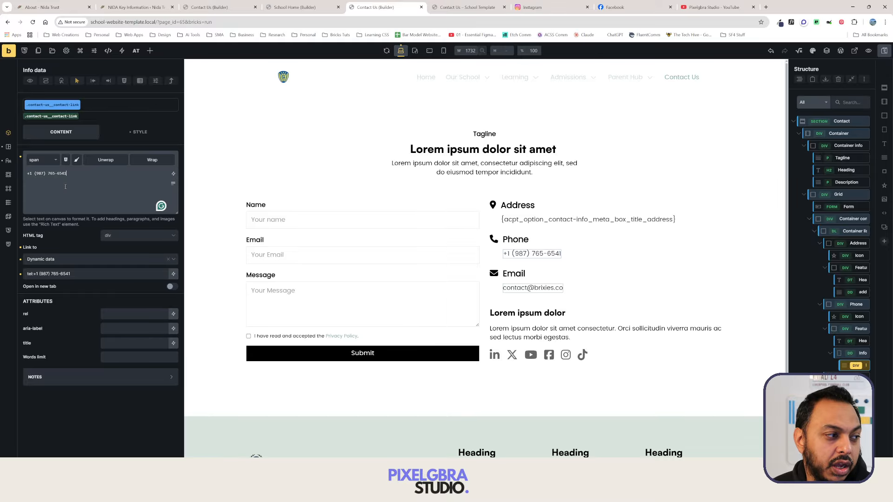
triple_click(65, 187)
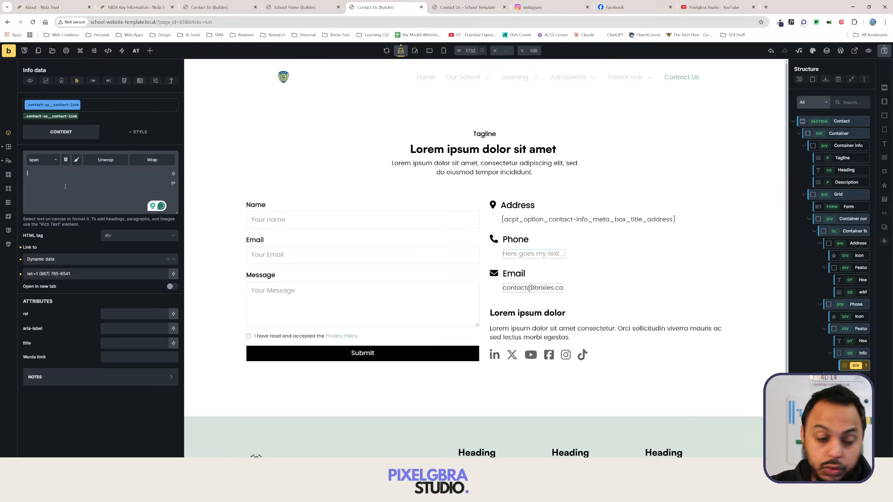
click(173, 174)
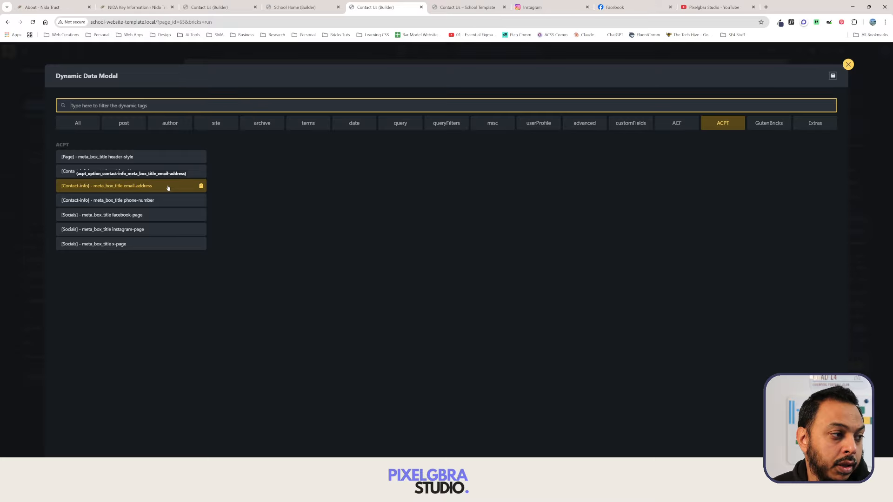
click(169, 201)
Bind the Email text to the ACPT email-address tag, save, and view the frontend.
click(532, 287)
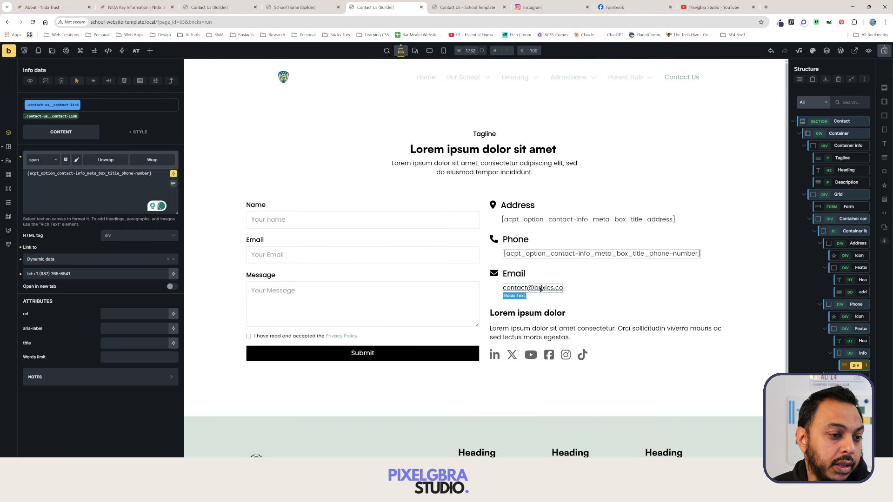
click(119, 196)
key(ctrl+a)
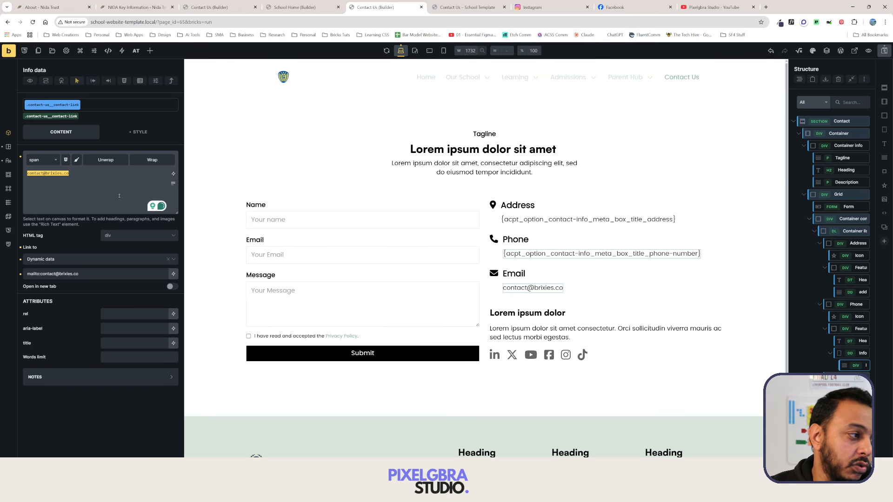
key(BackSpace)
click(174, 174)
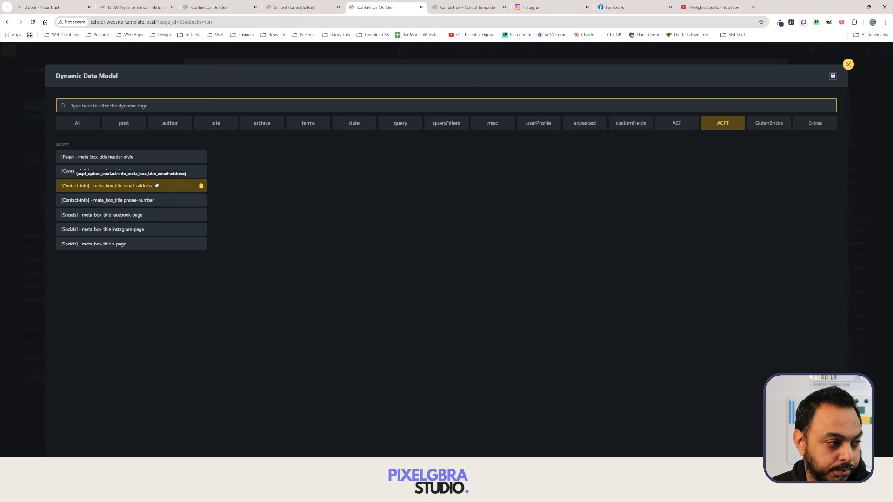
click(156, 186)
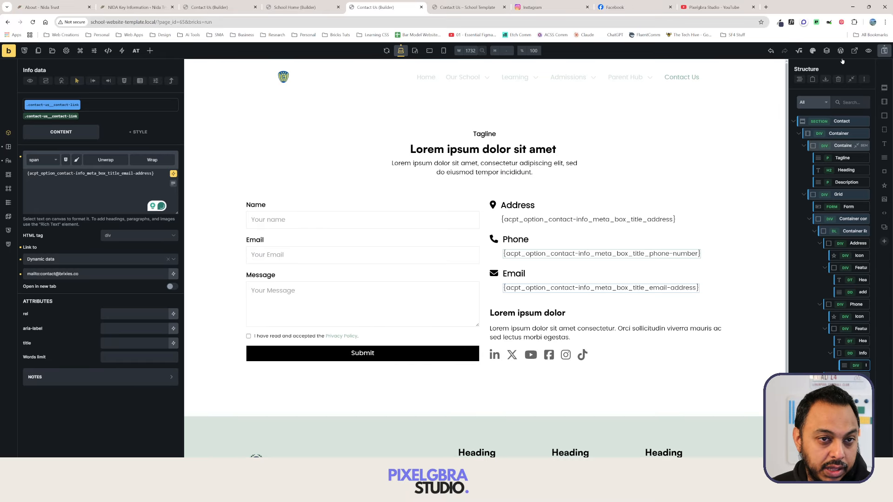
click(885, 50)
click(854, 52)
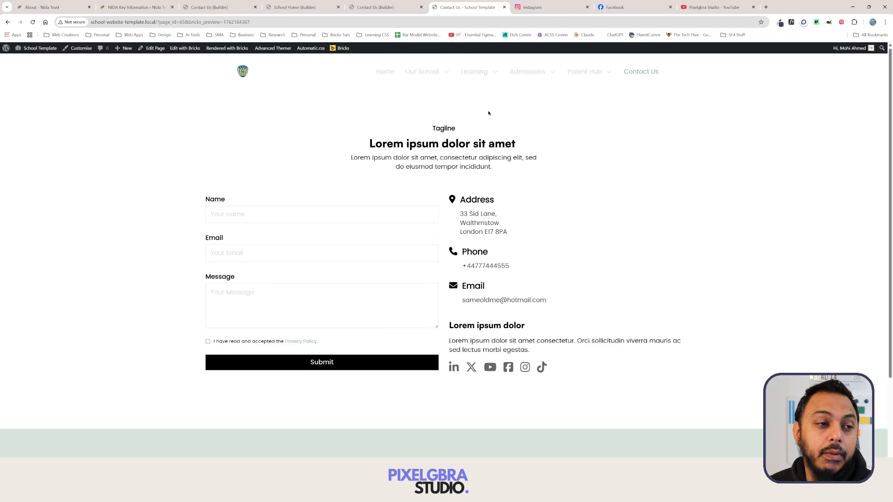
Look through the builder tabs, then go to the WordPress Dashboard from the frontend admin bar.
click(389, 8)
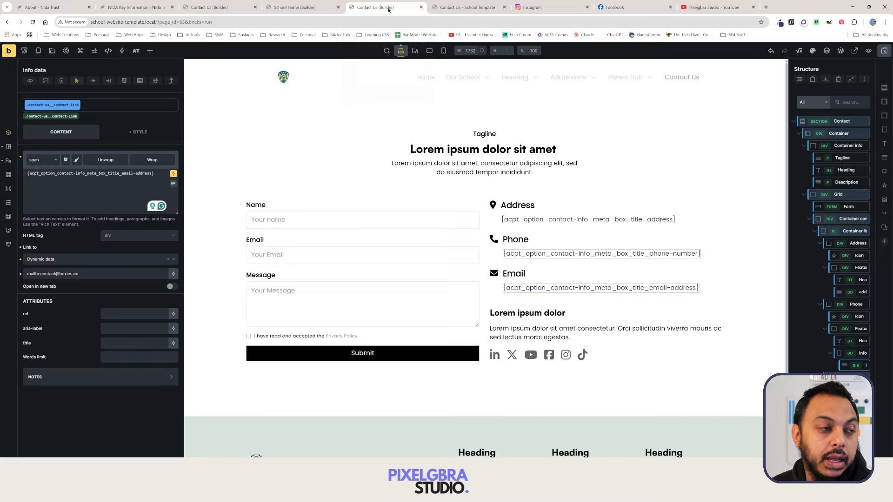
click(323, 9)
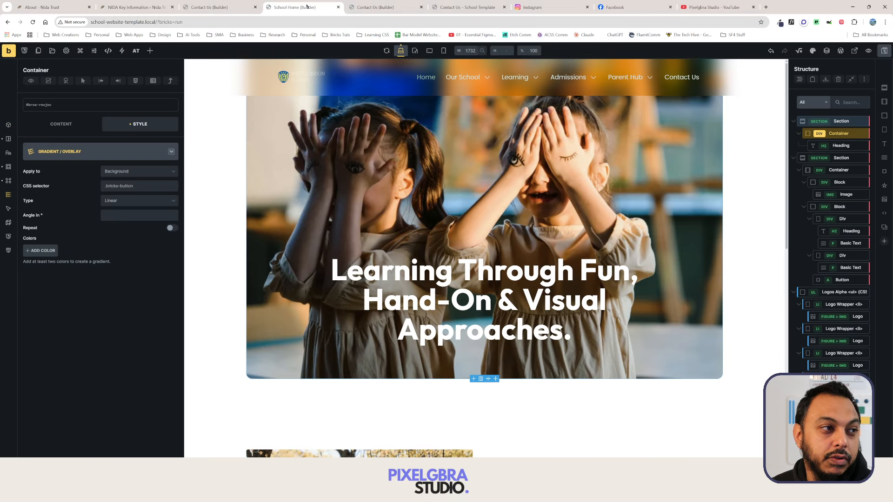
click(365, 7)
click(218, 8)
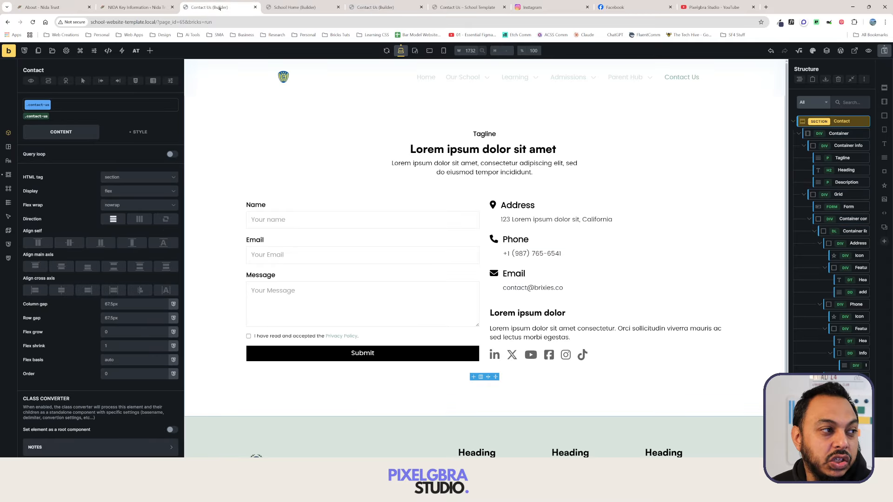
key(ctrl+Tab)
key(ctrl+Tab)
key(ctrl+Tab)
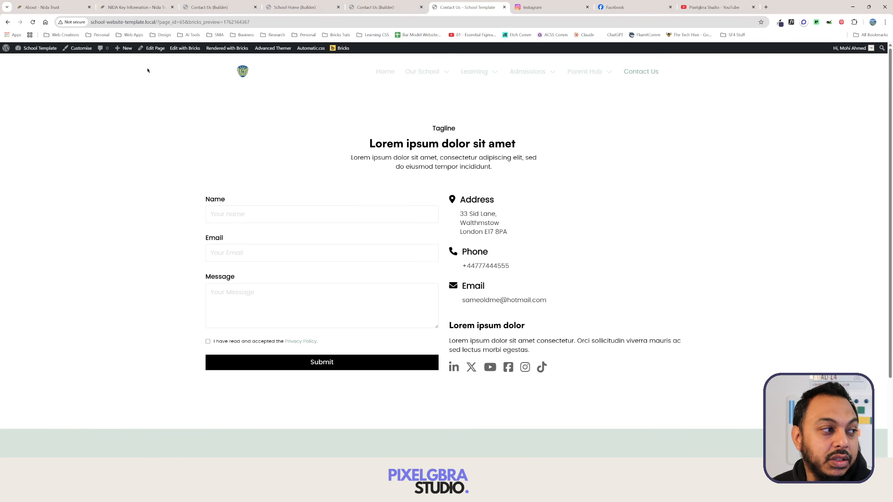
mouse_move(40, 48)
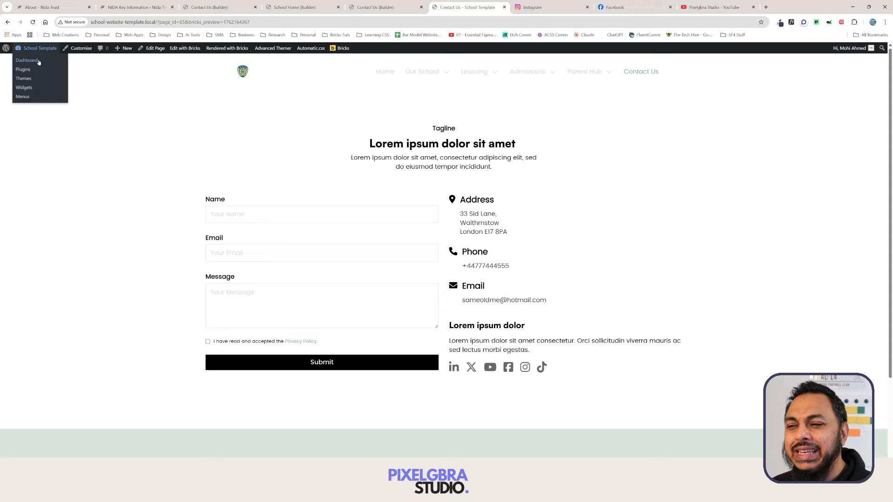
click(29, 62)
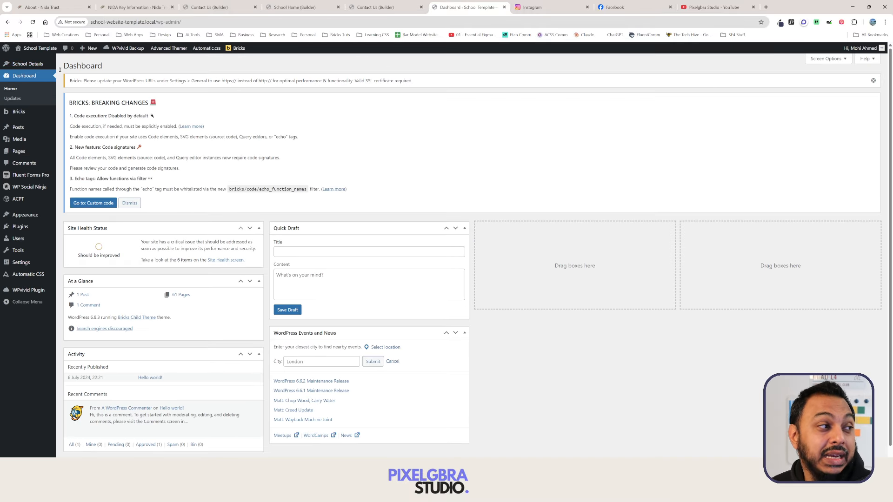
Change the Contact Info address to Cambridge, CM16 on two lines and save it.
click(28, 64)
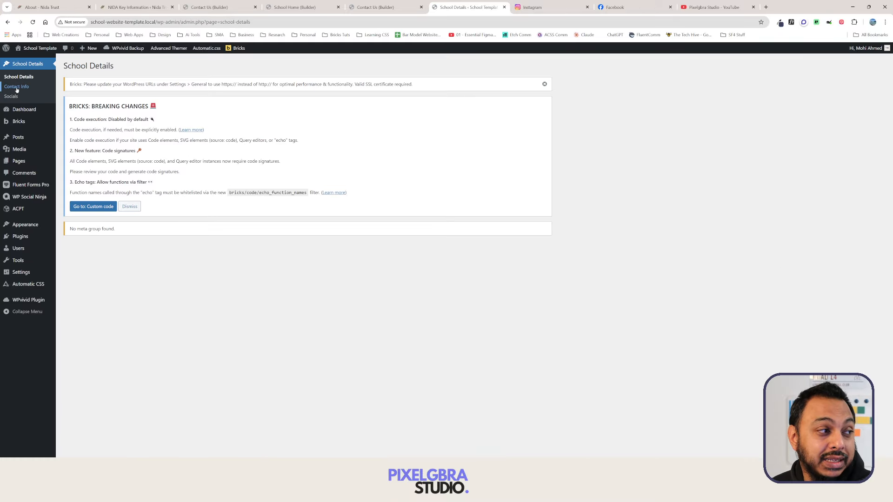
click(16, 87)
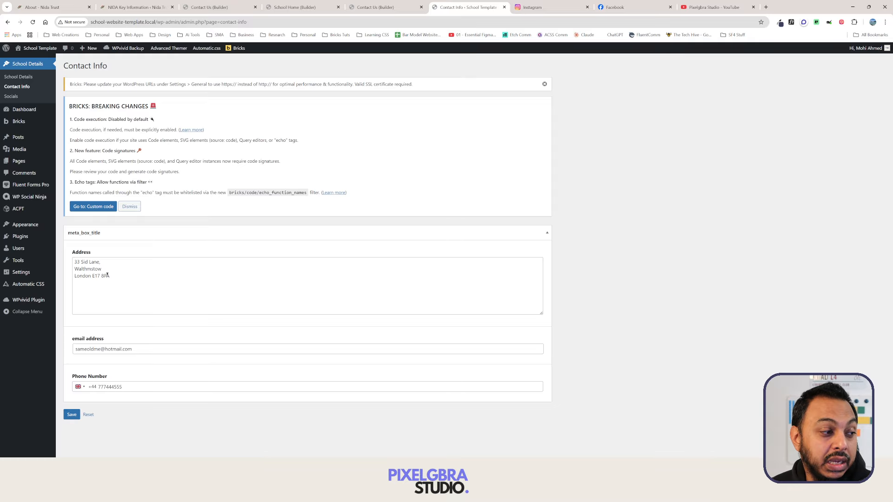
drag(92, 276, 67, 271)
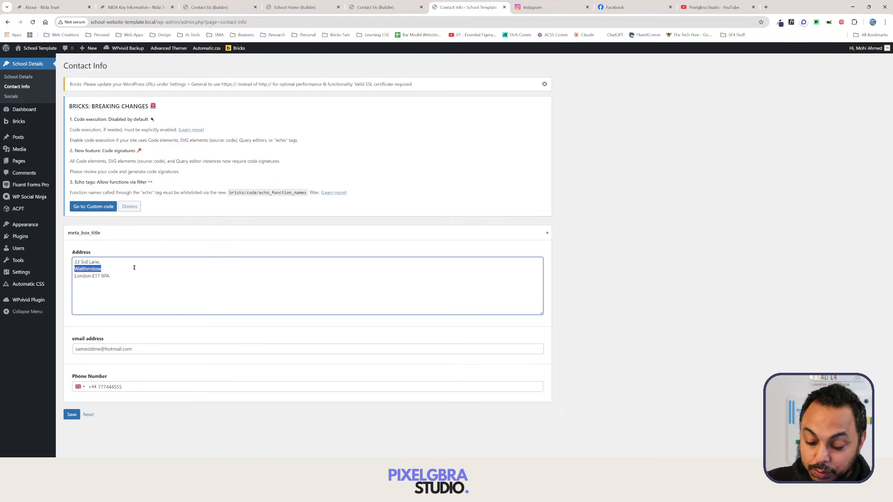
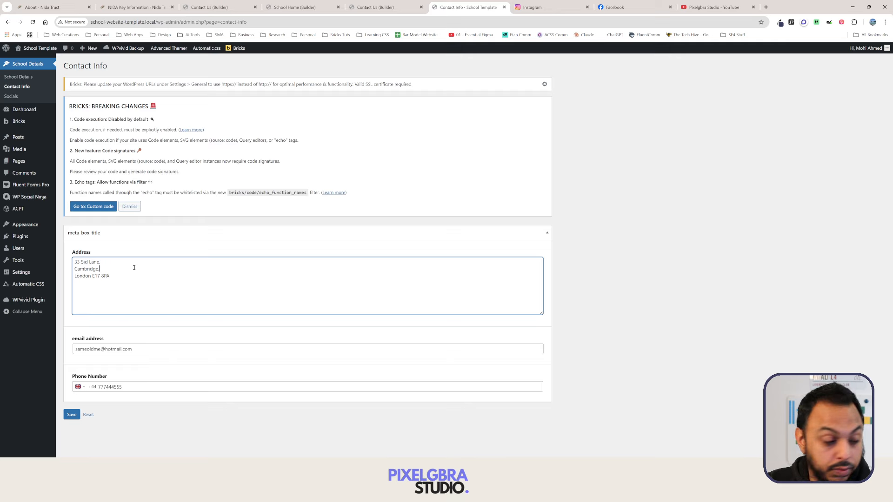
key(BackSpace)
key(BackSpace)
key(BackSpace)
key(BackSpace)
key(BackSpace)
key(BackSpace)
key(BackSpace)
key(BackSpace)
key(BackSpace)
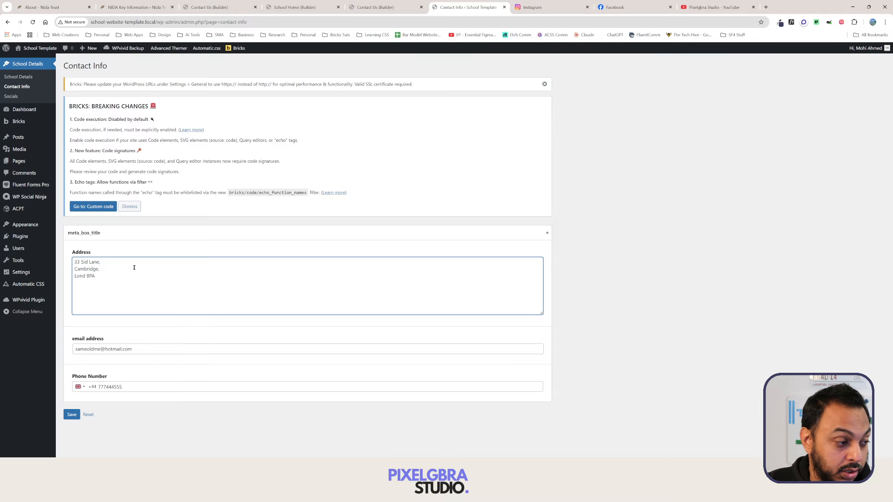
key(BackSpace)
key(BackSpace)
key(BackSpace)
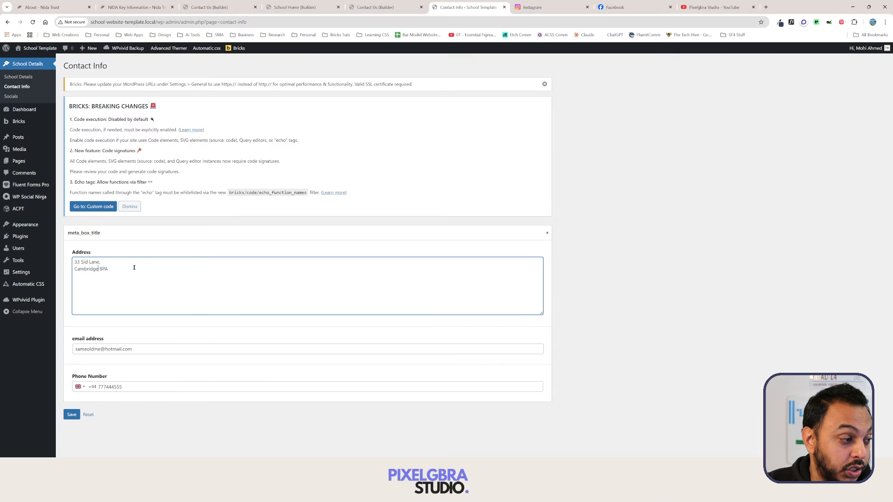
key(Delete)
key(Delete)
key(Delete)
key(Delete)
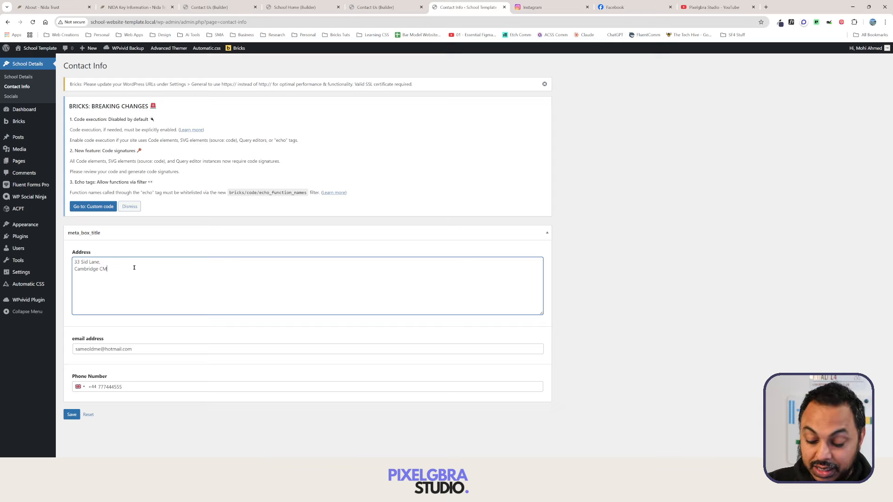
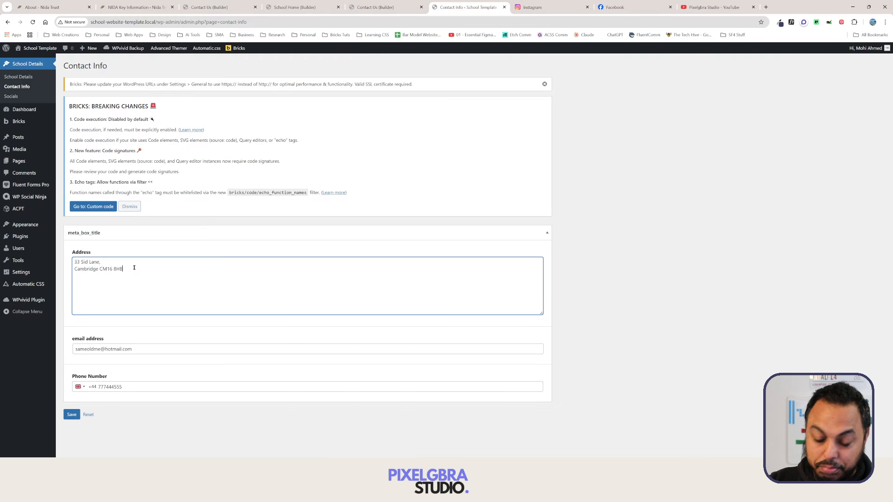
click(71, 414)
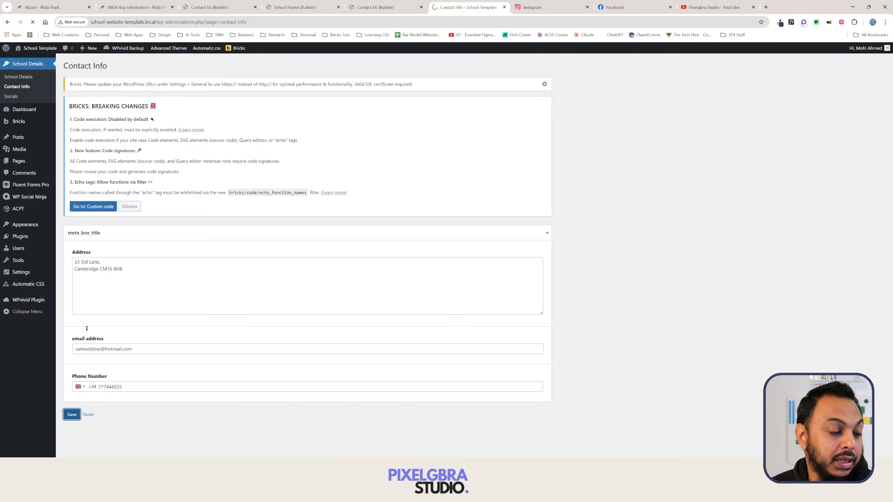
Open the school's live home page from the admin bar.
click(379, 7)
click(458, 8)
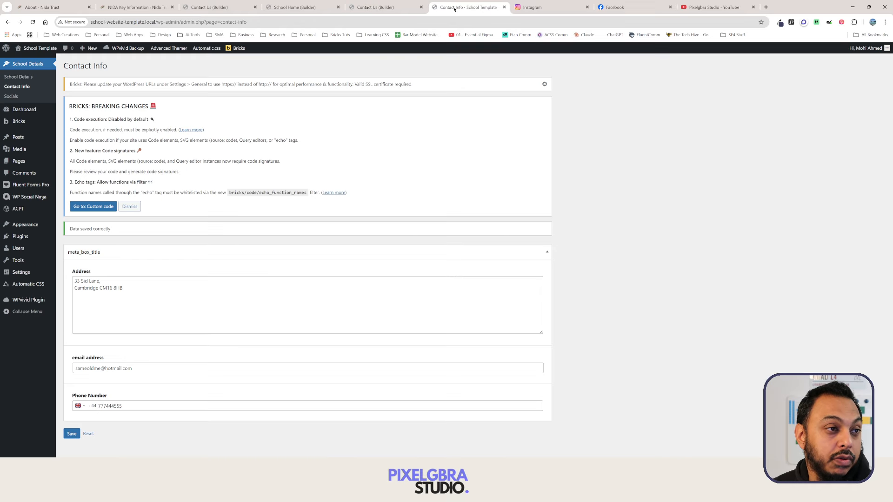
click(24, 60)
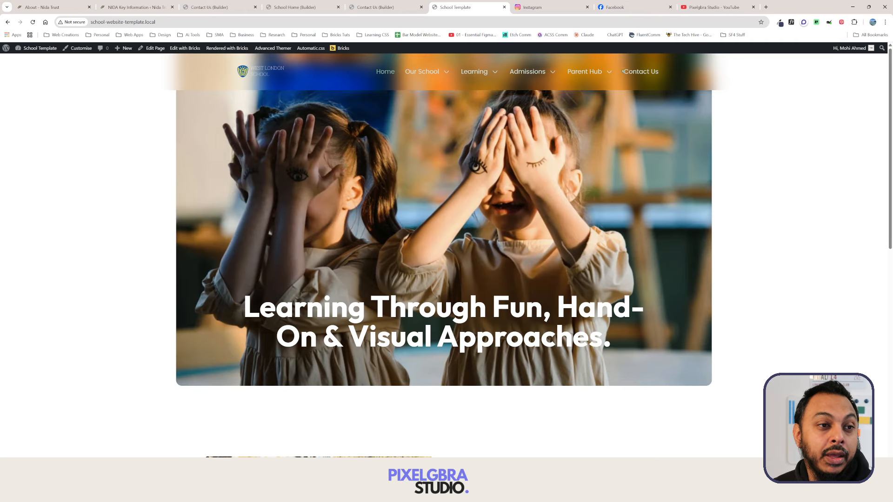
Check the updated Cambridge address on the live Contact Us page, then return to the builder tab.
click(637, 73)
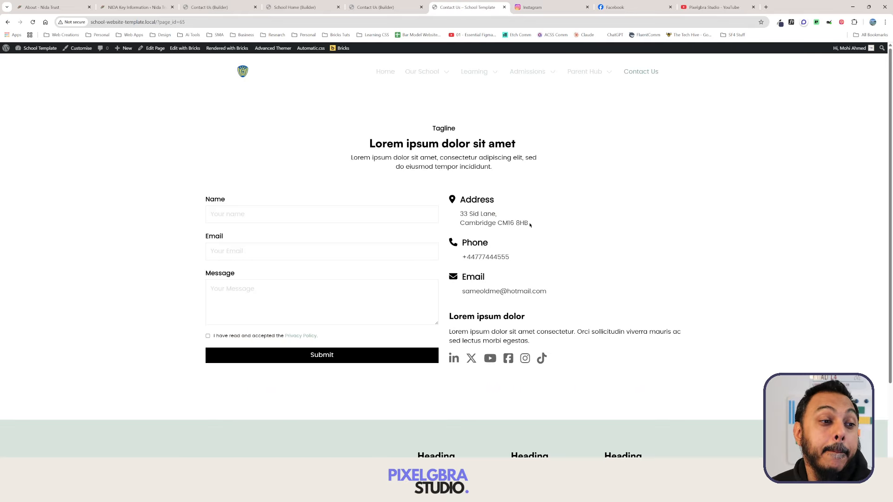
drag(529, 225, 455, 216)
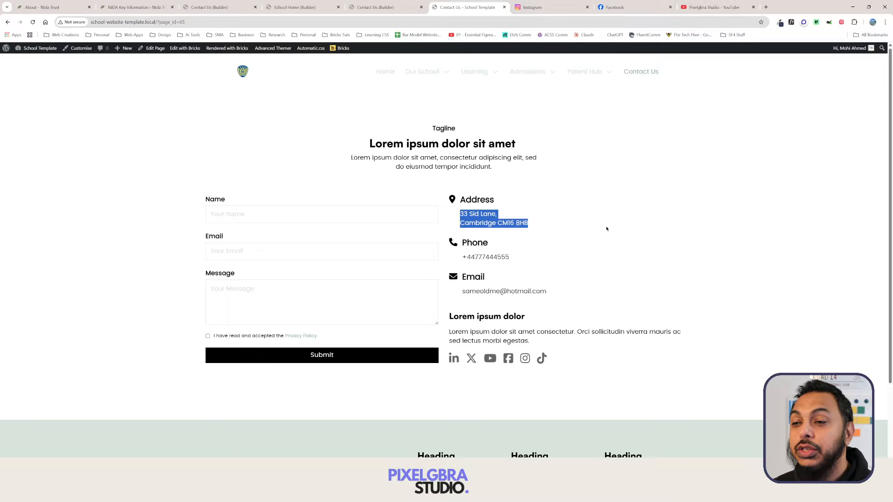
click(575, 228)
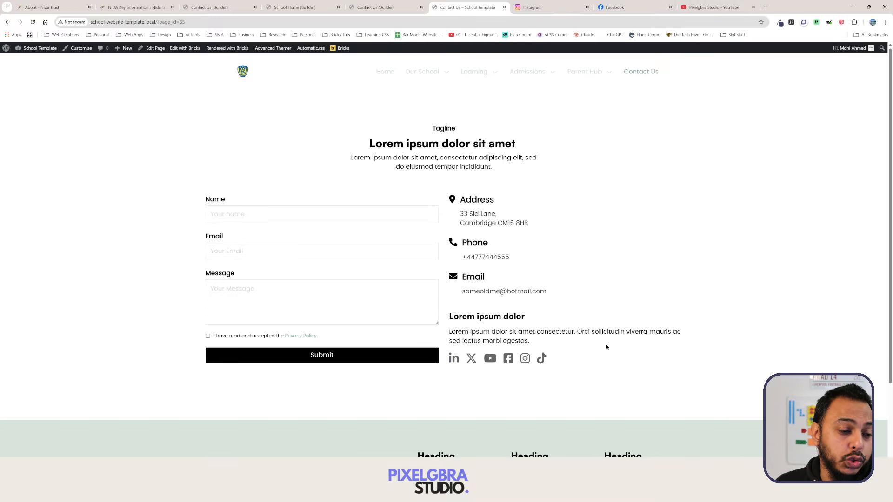
click(372, 7)
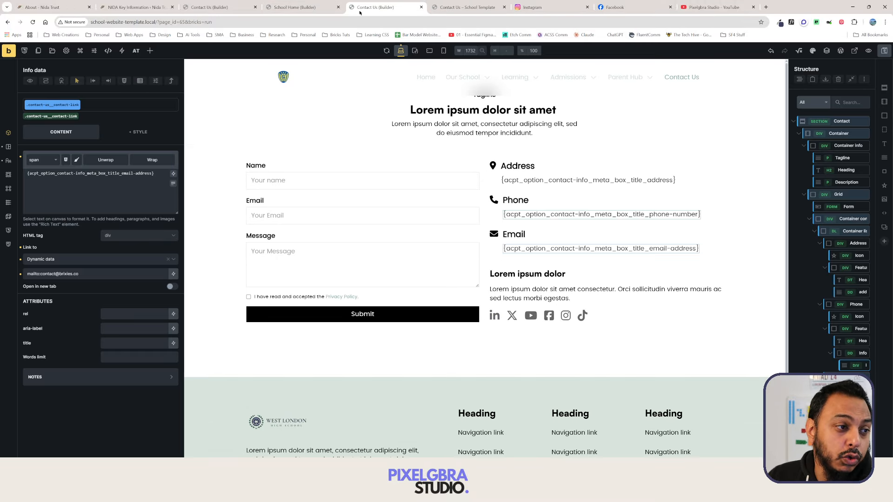
Find the Contact Us builder tab showing the dynamic-data placeholders.
click(298, 7)
click(231, 8)
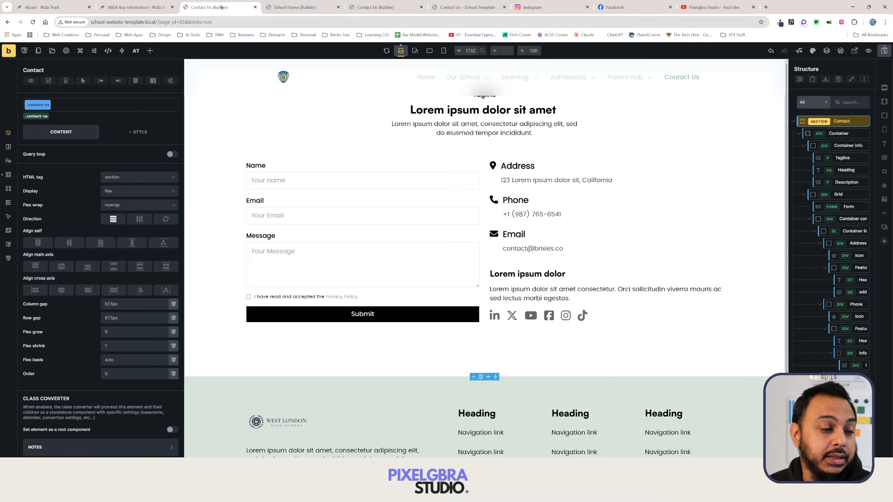
click(316, 8)
click(372, 7)
click(225, 7)
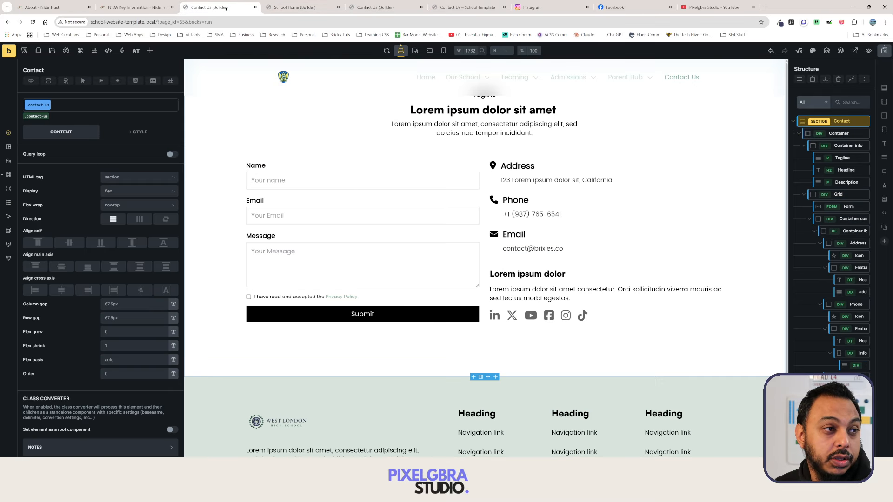
click(372, 7)
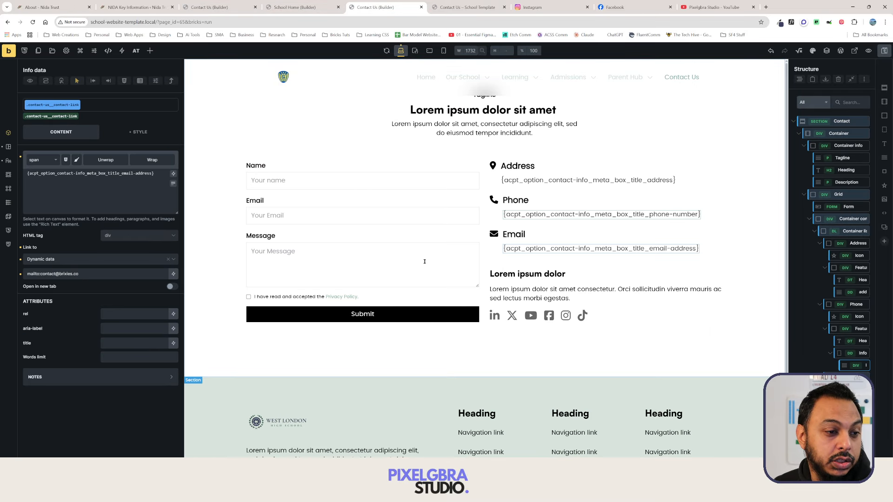
Select the LinkedIn and YouTube icons and try the facebook-page dynamic tag on a link.
click(494, 316)
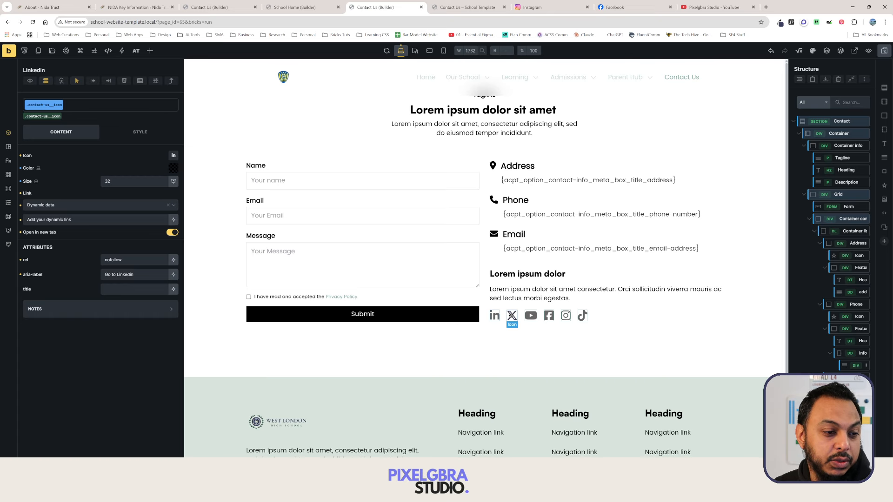
click(531, 316)
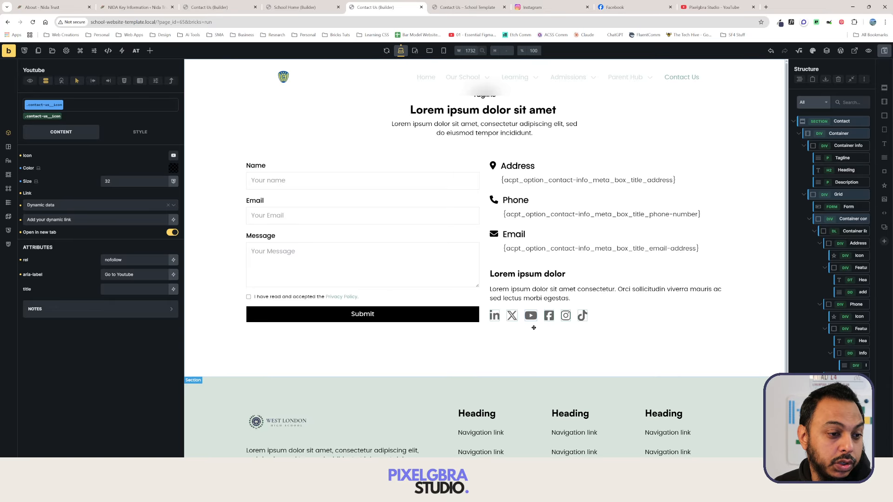
scroll(857, 285, down, 3)
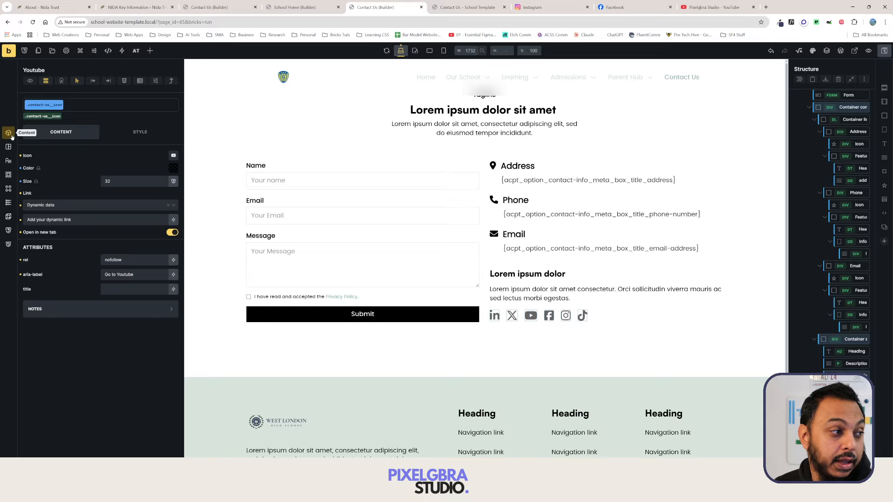
click(173, 219)
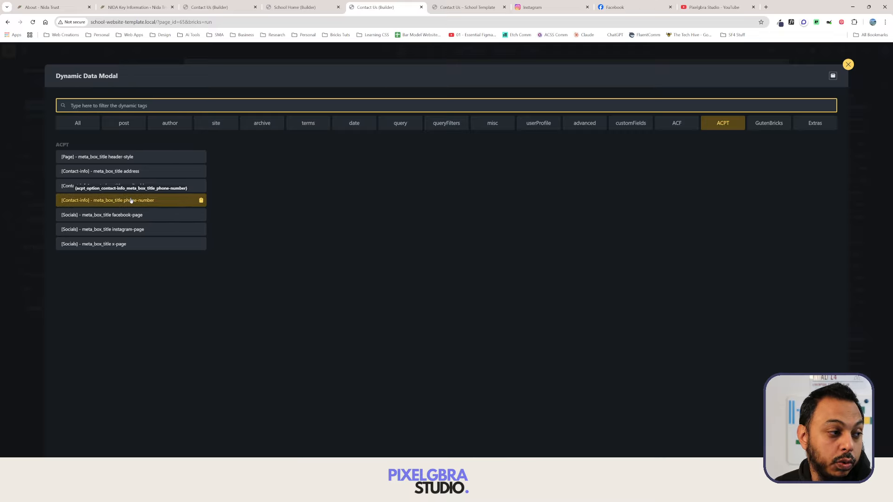
click(154, 217)
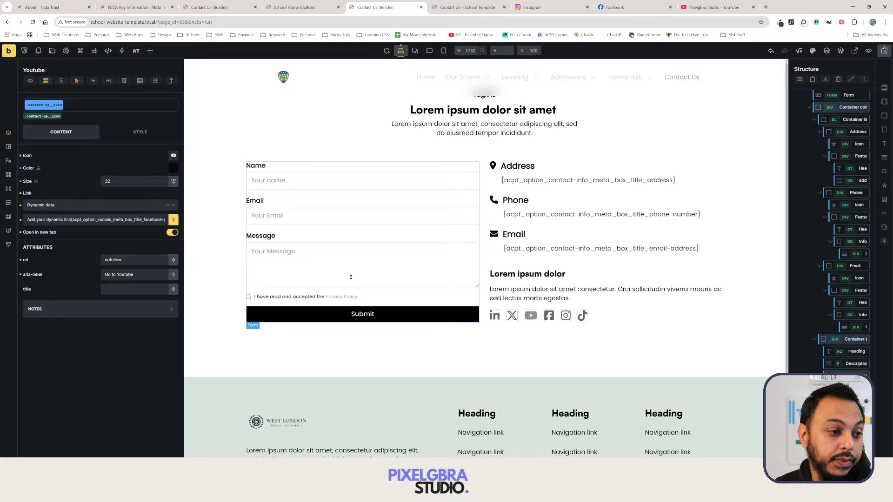
click(174, 220)
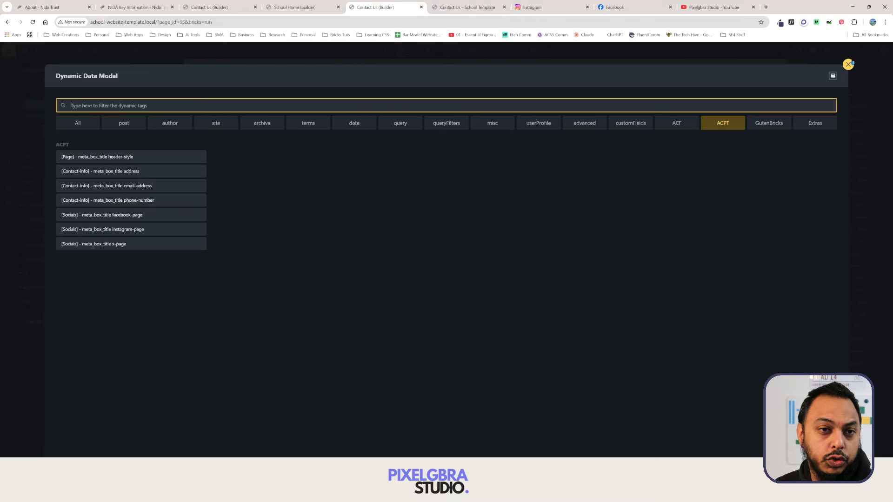
click(842, 63)
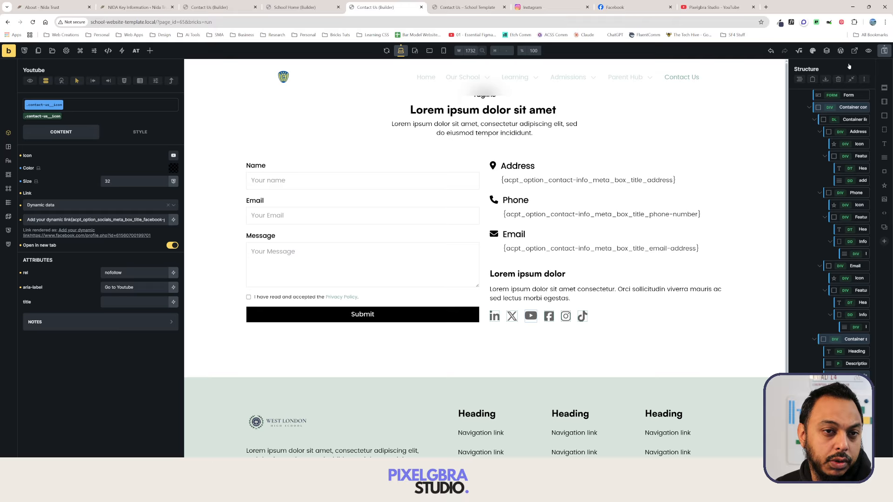
Bind the Facebook and Instagram icons to the ACPT facebook-page and instagram-page tags, save, and view the frontend.
click(549, 317)
click(177, 220)
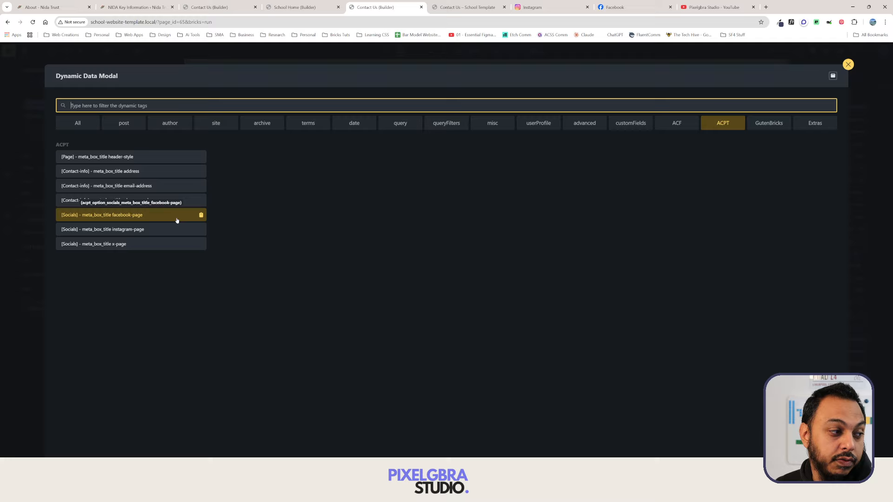
click(176, 220)
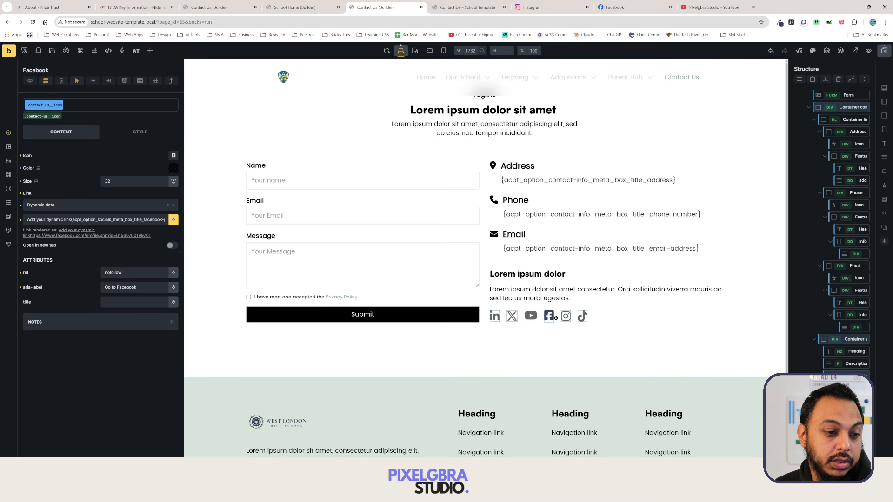
click(172, 221)
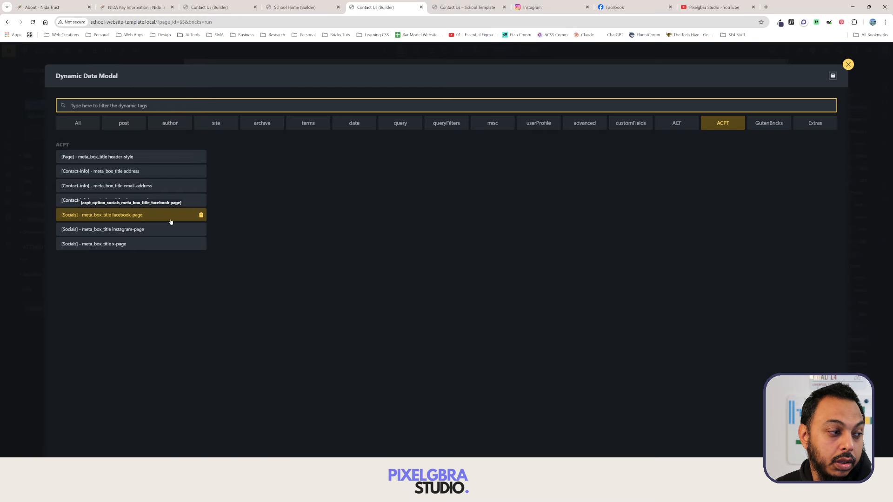
click(141, 230)
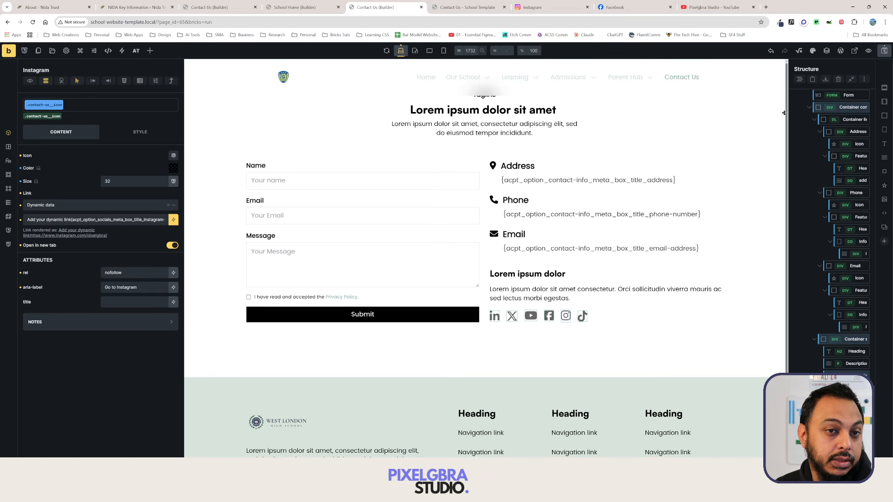
click(883, 50)
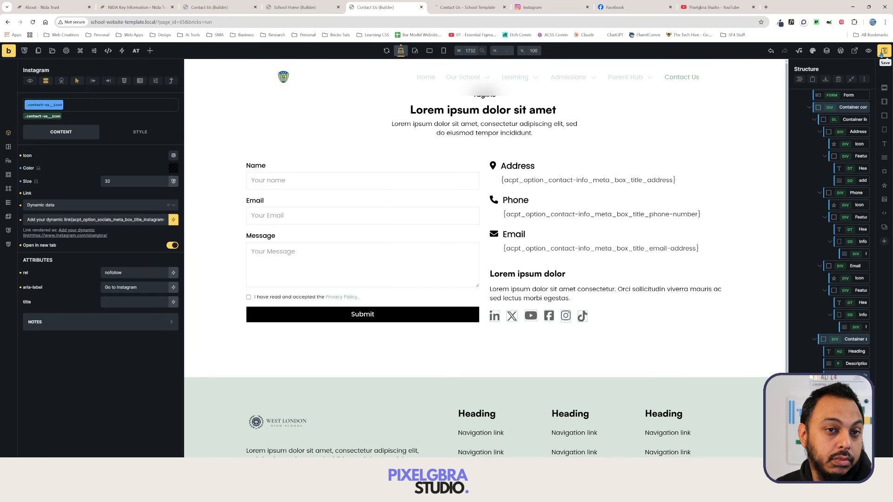
click(854, 52)
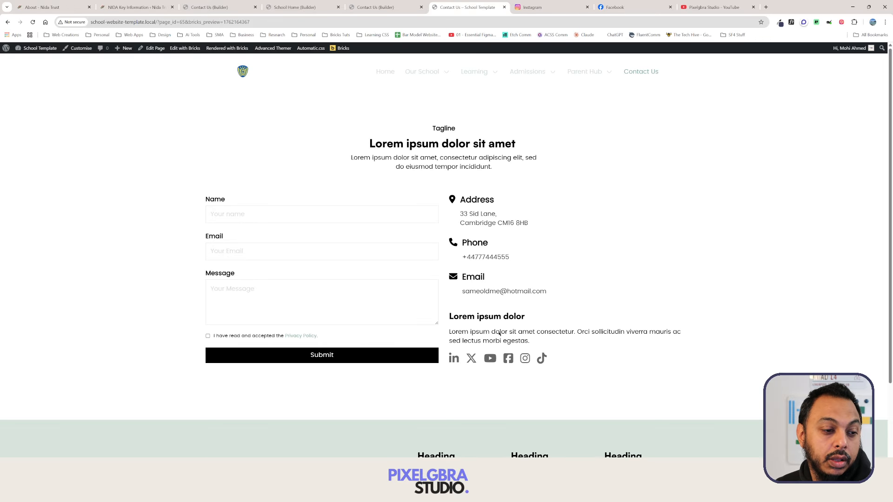
Test the Instagram icon, find its URL prefixed with 'Add your dynamic link', and return to the builder.
click(526, 359)
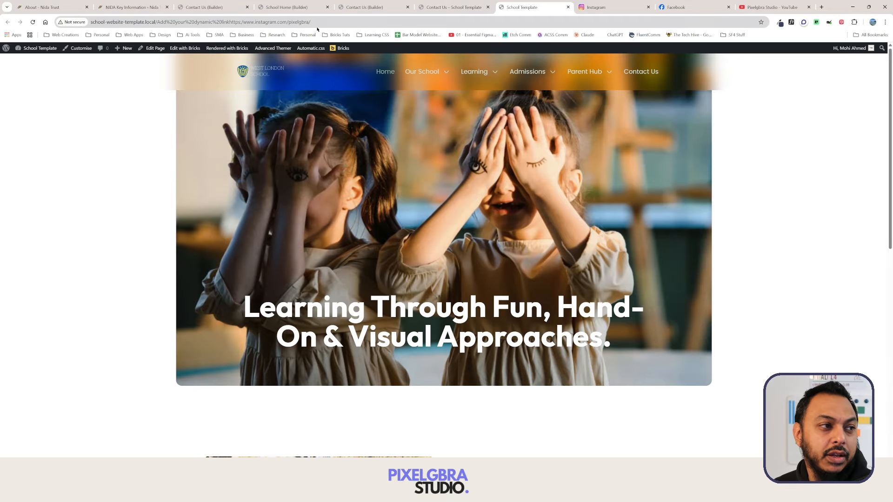
click(334, 21)
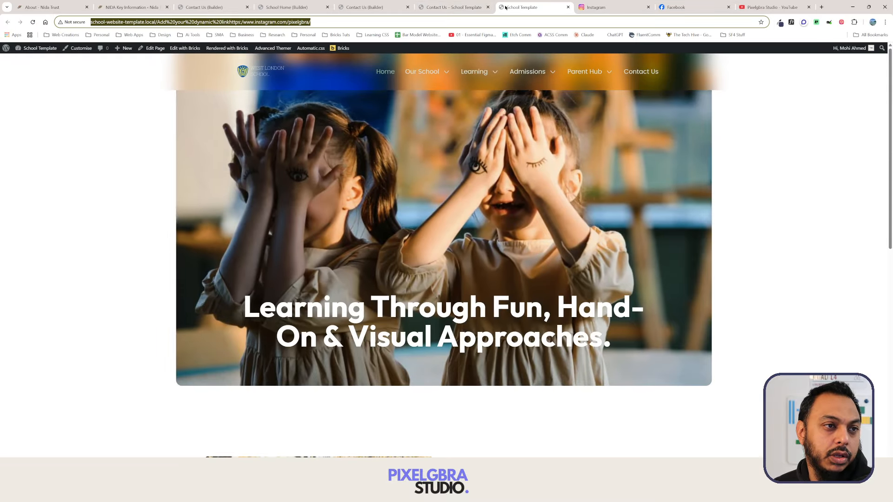
click(807, 16)
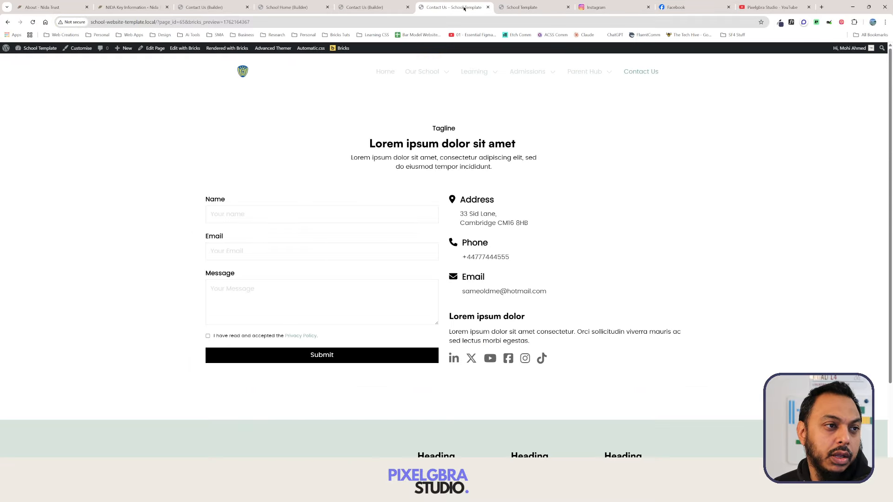
click(380, 7)
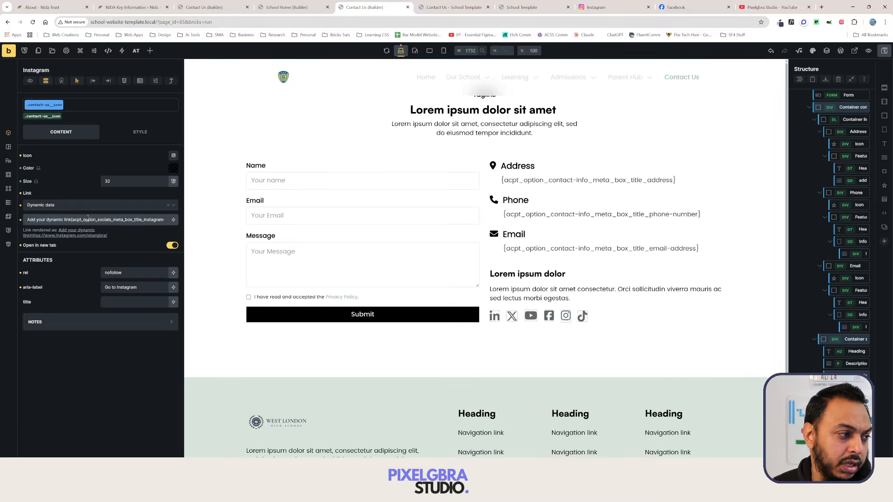
Remove 'Add your dynamic link' from the Instagram and Facebook icon links and preview the page.
drag(71, 220, 1, 224)
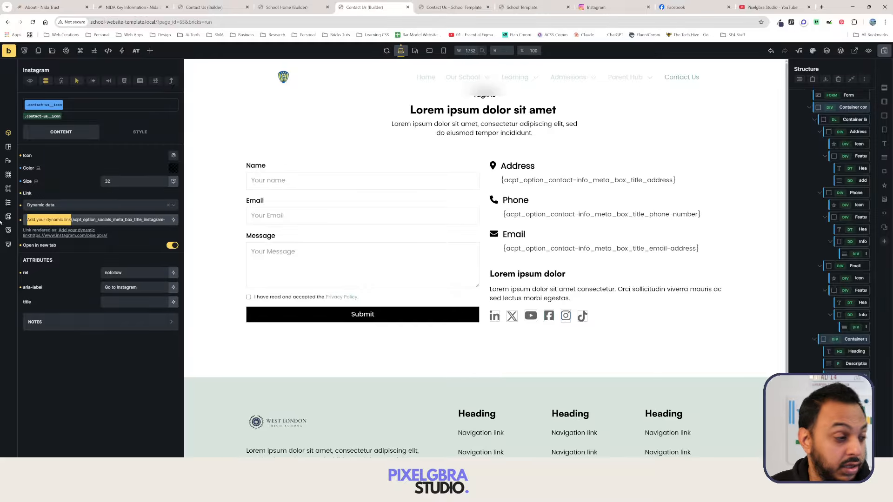
key(BackSpace)
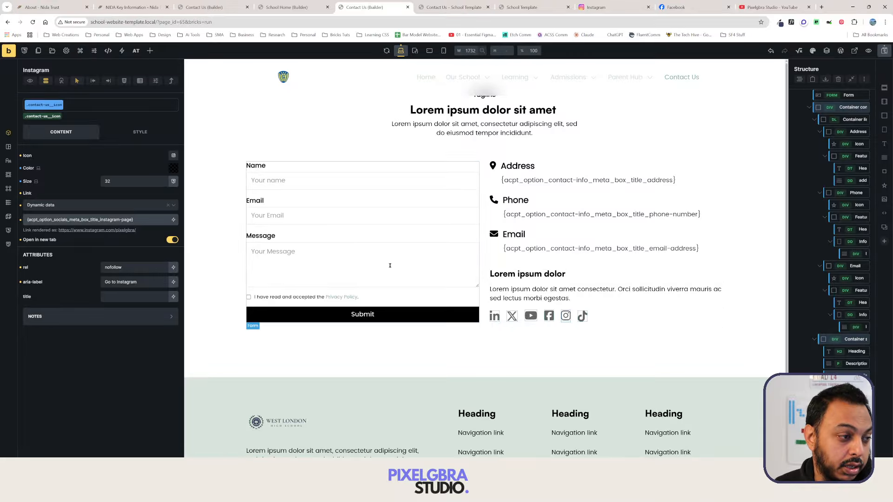
click(549, 315)
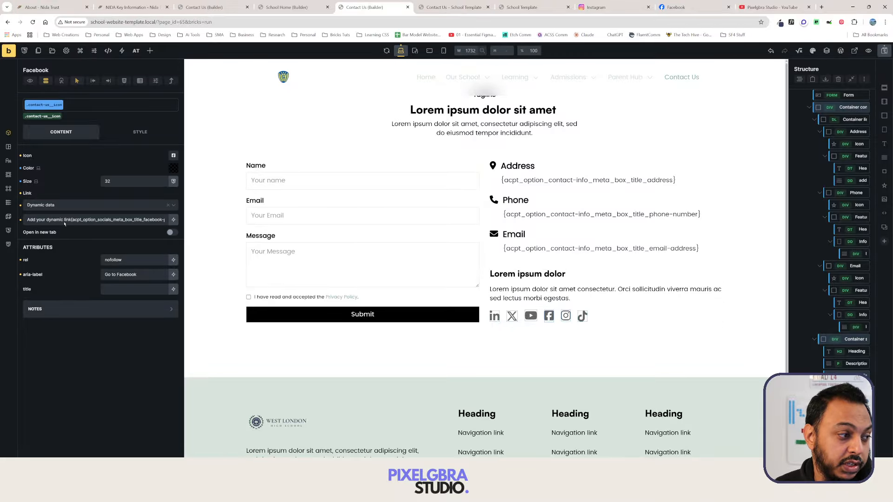
drag(71, 220, 1, 218)
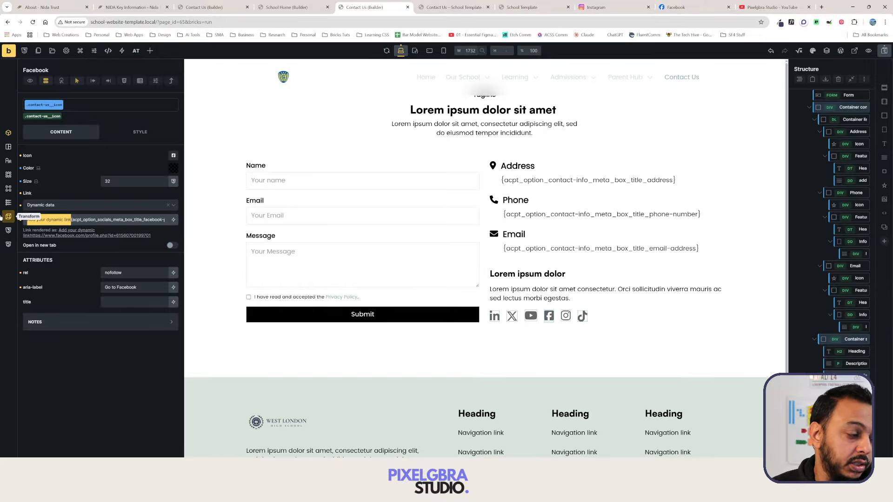
key(BackSpace)
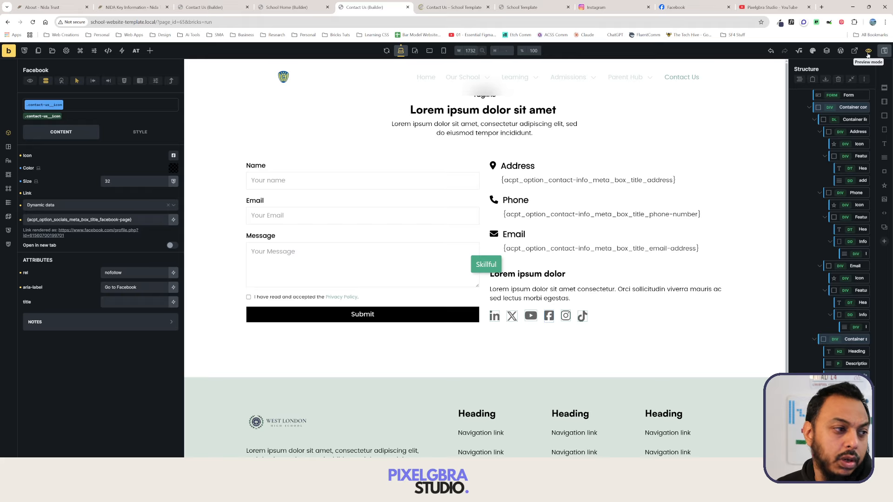
click(867, 51)
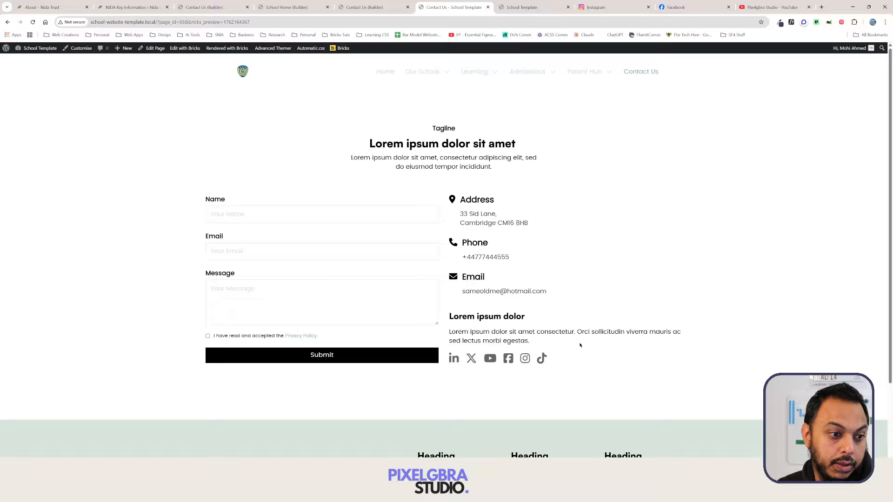
Confirm the Instagram icon opens the studio's profile, then go to the site's Home page.
click(525, 358)
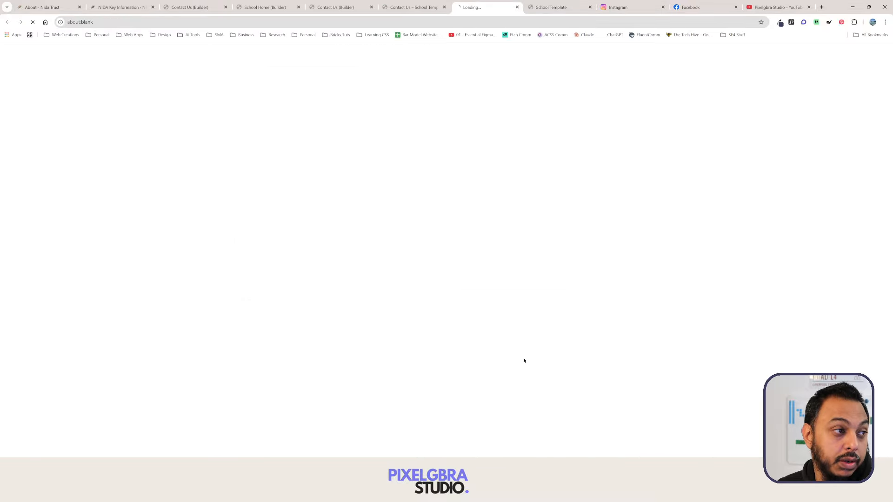
click(517, 8)
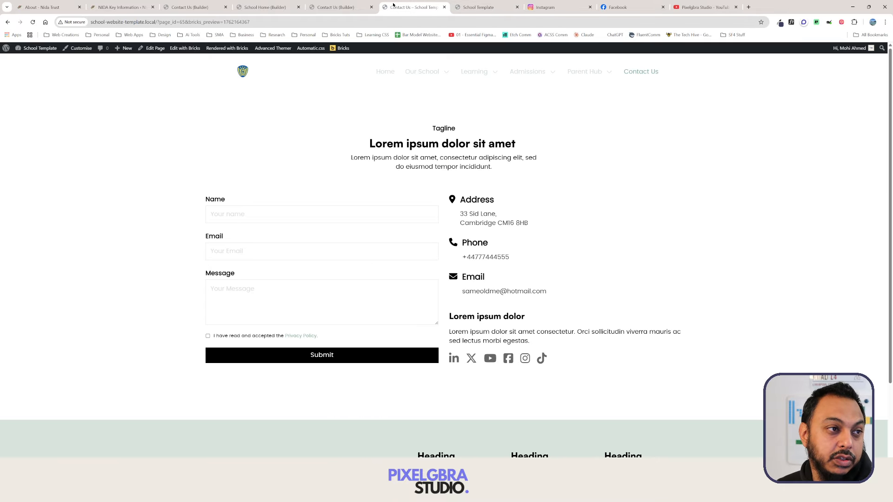
click(334, 7)
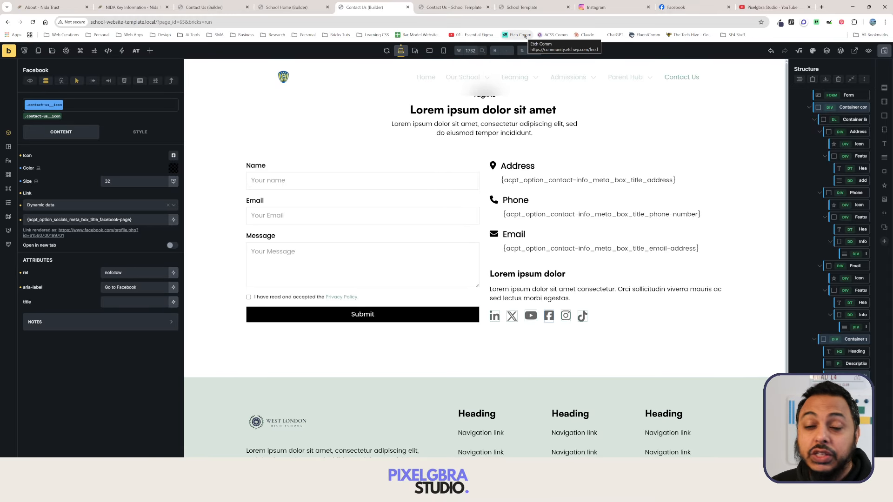
click(451, 7)
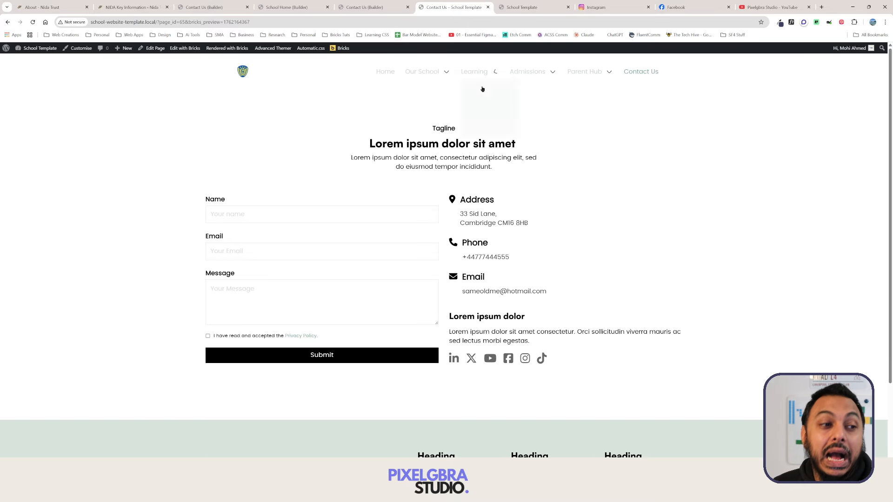
click(387, 74)
mouse_move(434, 72)
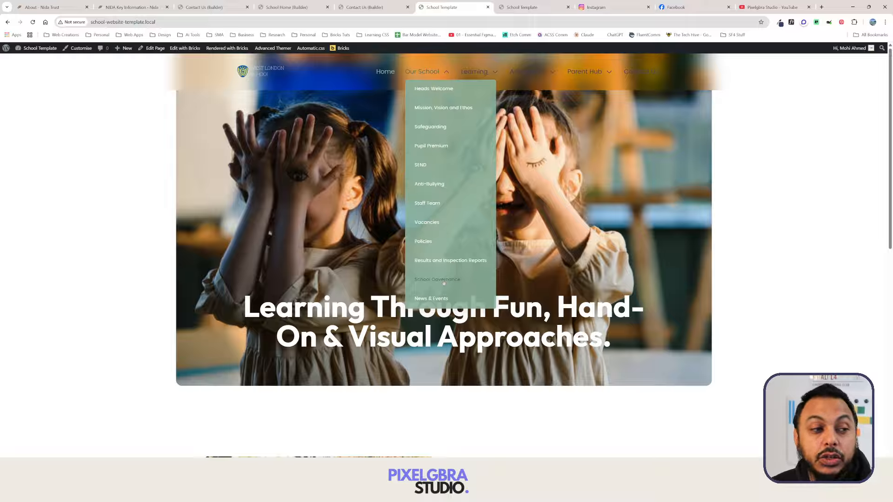
Open School Details > Socials from the WordPress dashboard to view the Facebook, Instagram and X fields.
click(37, 48)
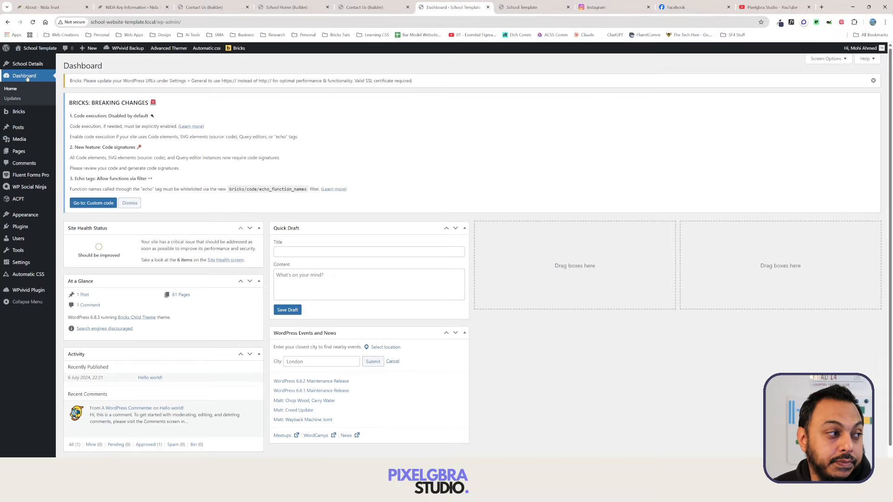
mouse_move(23, 203)
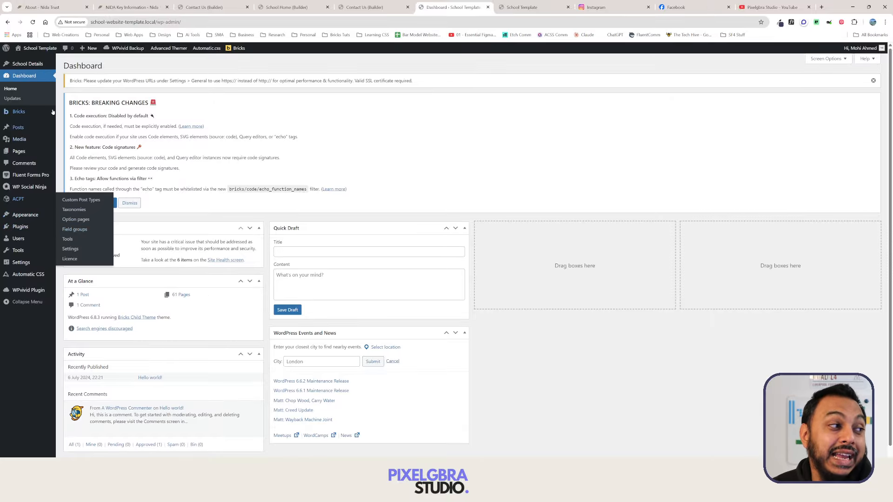
click(27, 63)
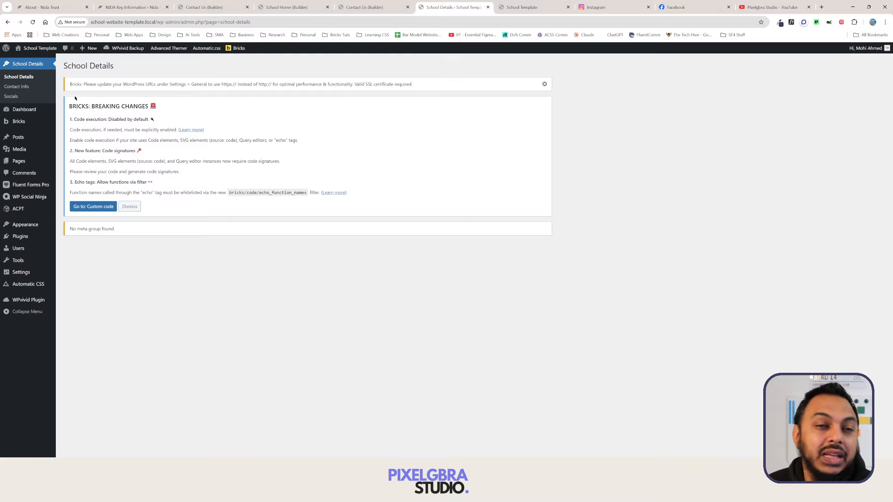
click(11, 96)
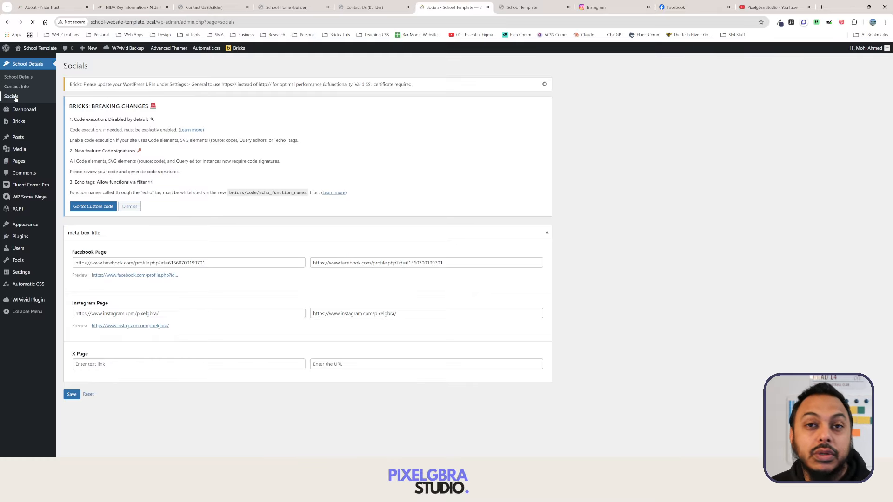